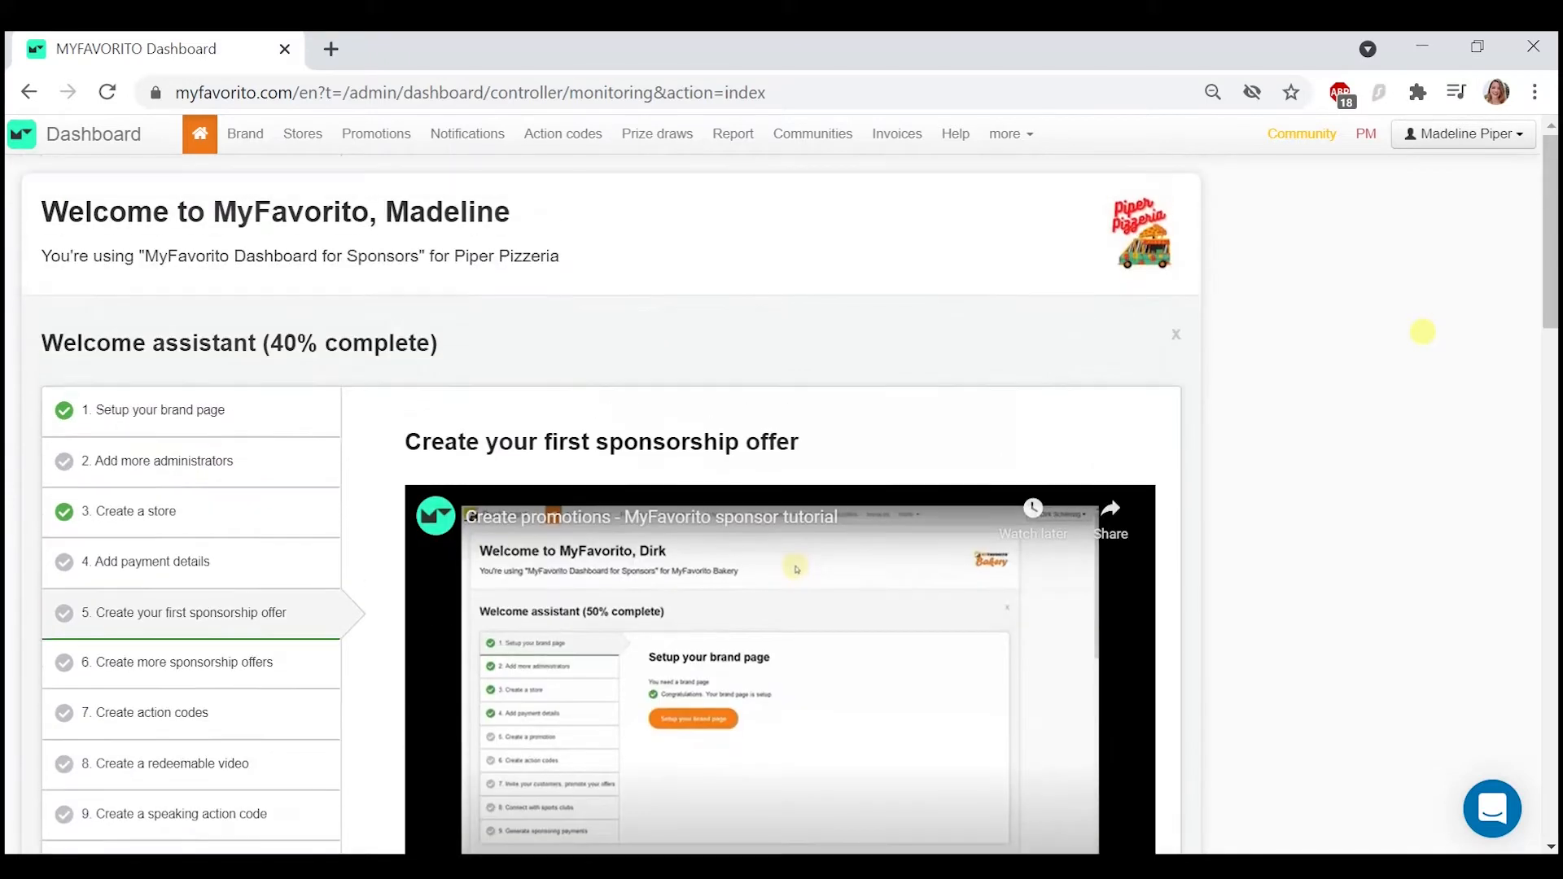
# - Start adding a new promotion of the Simple news type
pyautogui.moveTo(389, 144)
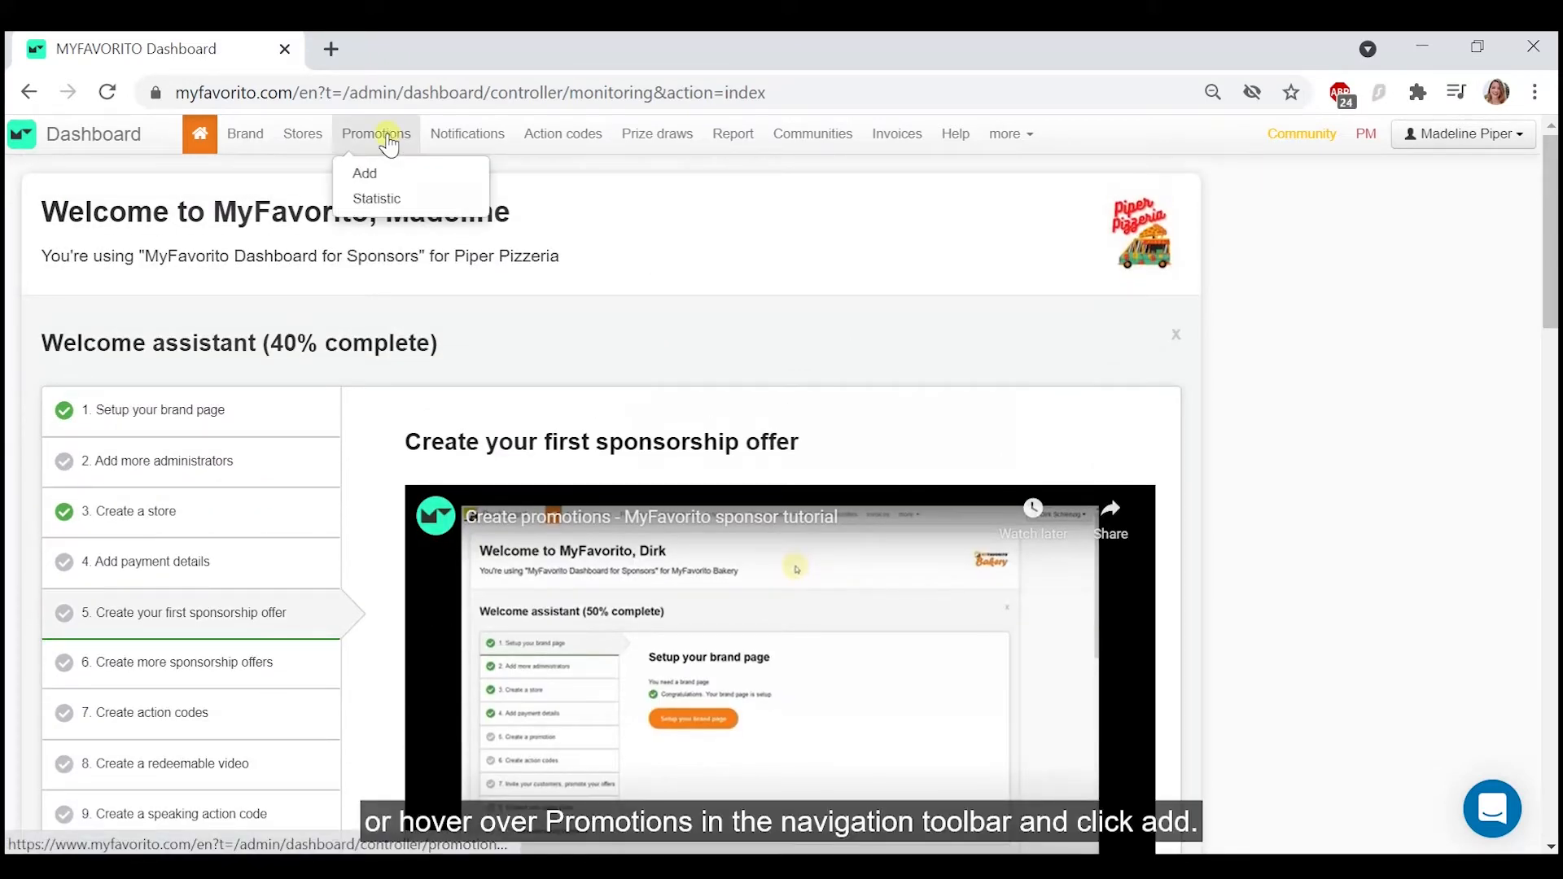
pyautogui.click(390, 176)
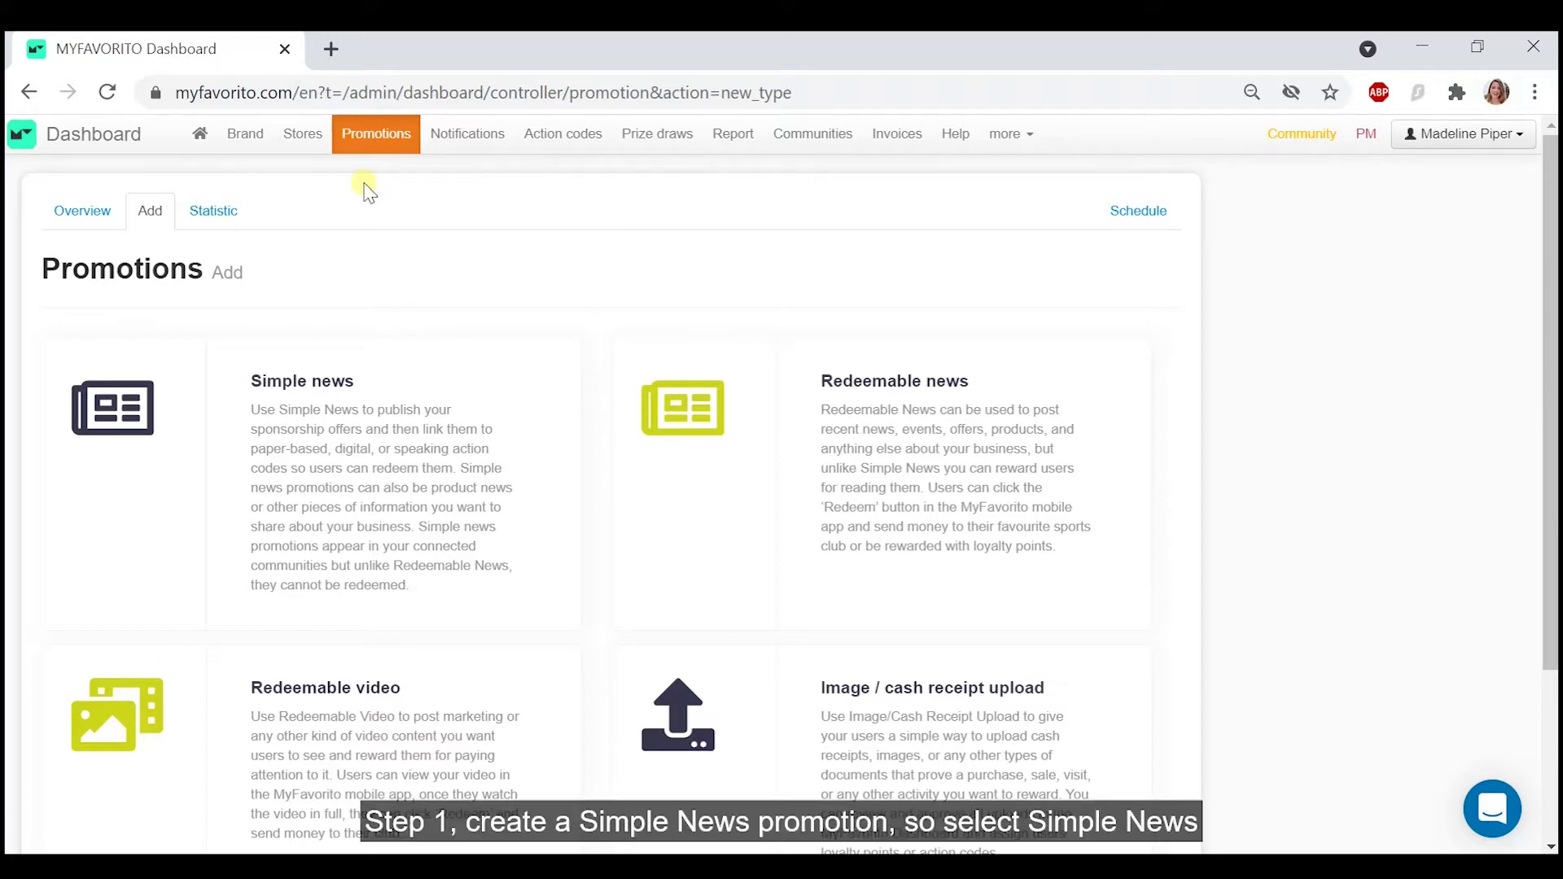
pyautogui.click(312, 419)
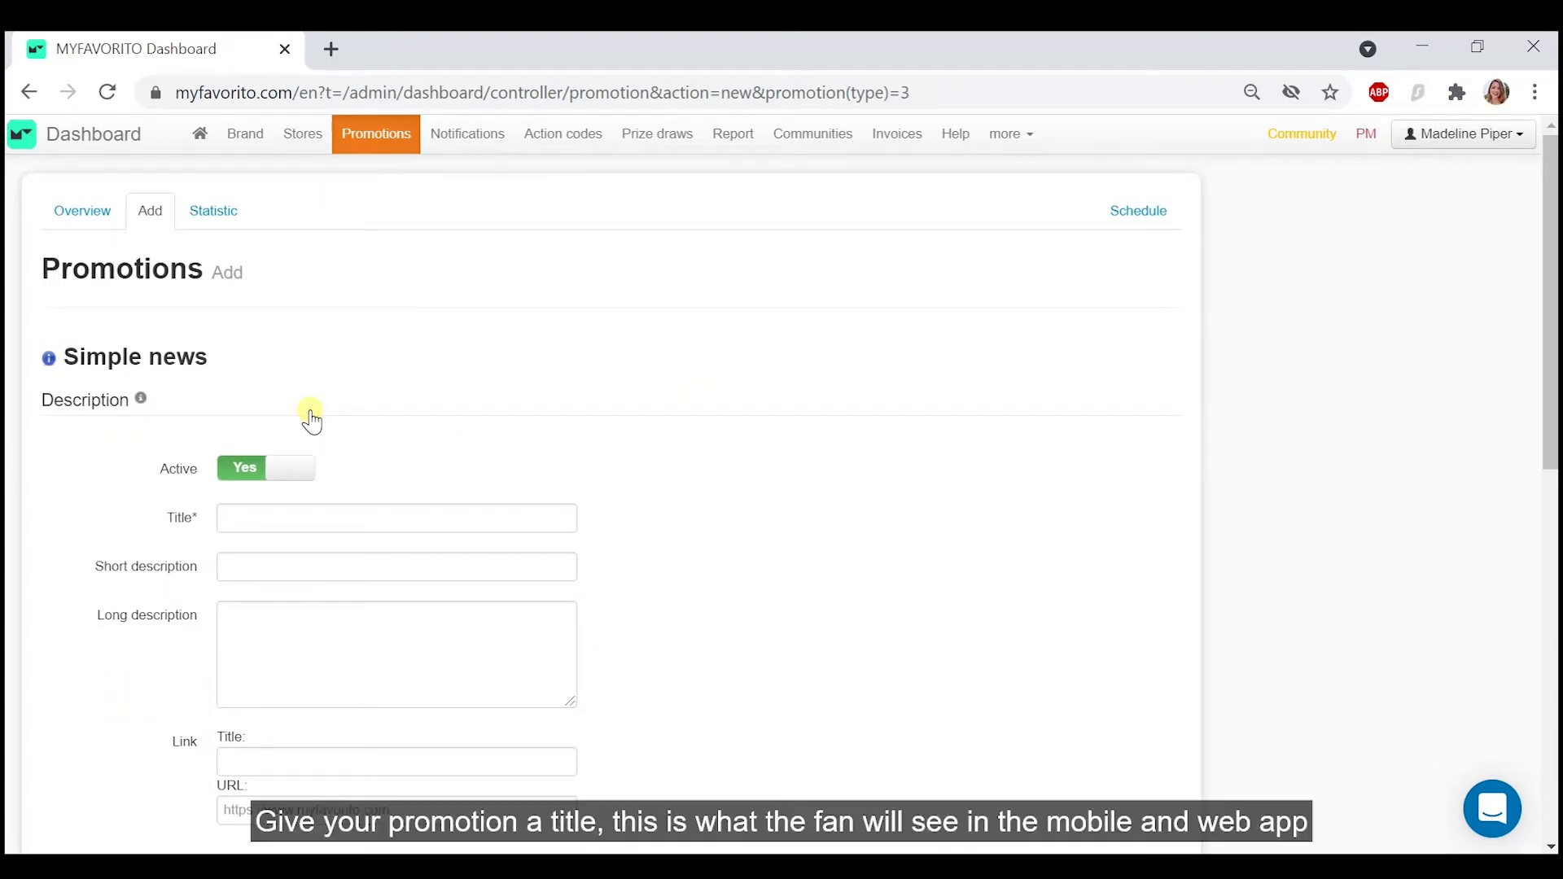
# - Title the promotion "Buy a pizza and send 1€ to you favourite sports club!"
pyautogui.click(283, 519)
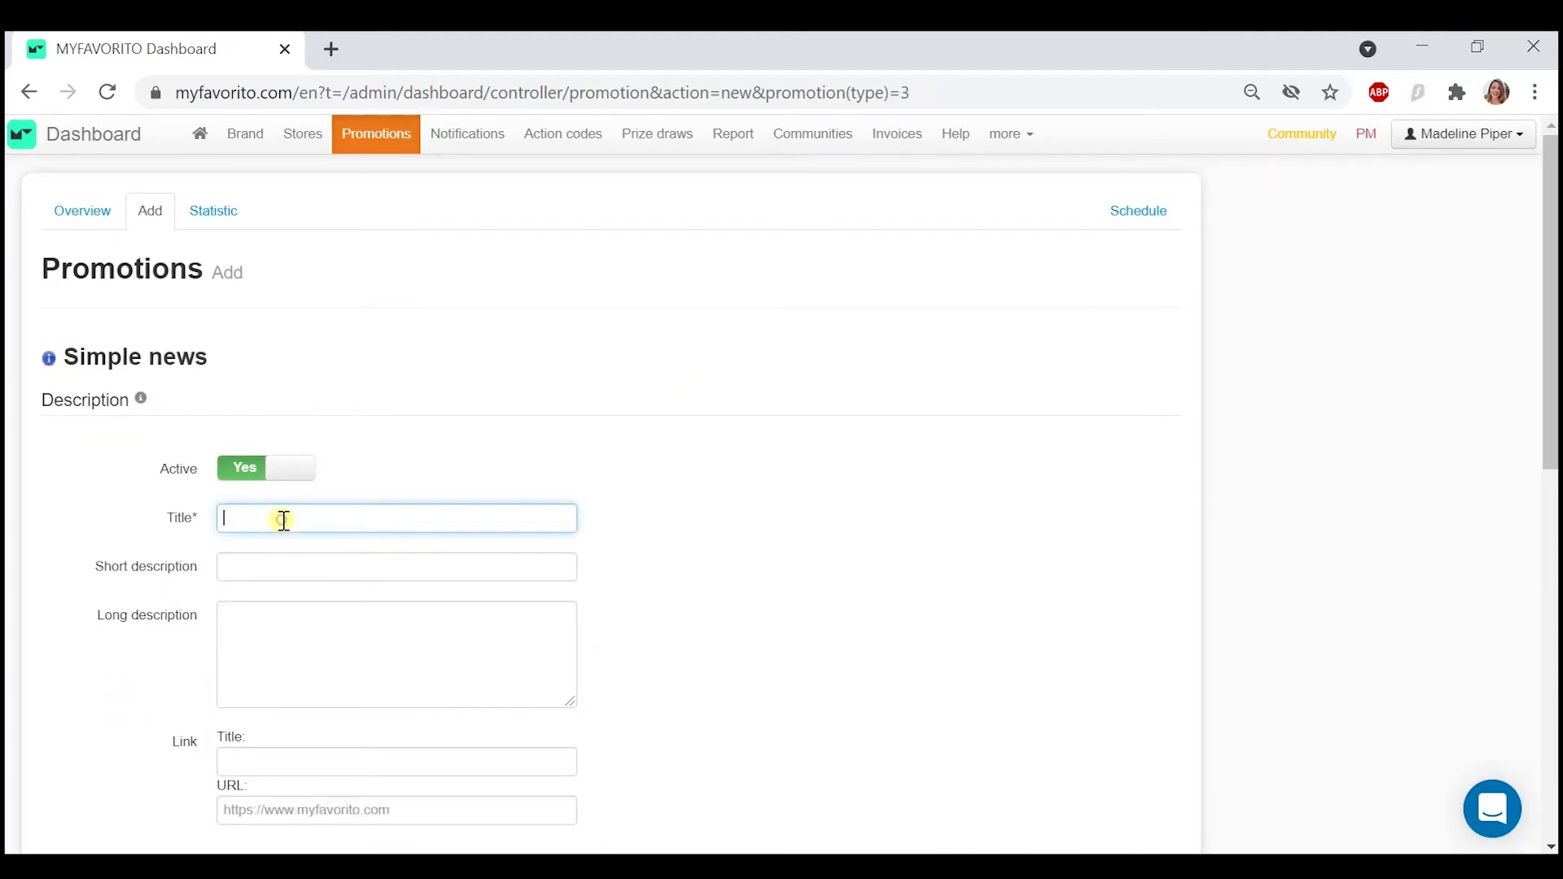
pyautogui.write('Buy a pizza and send 1')
pyautogui.write('€')
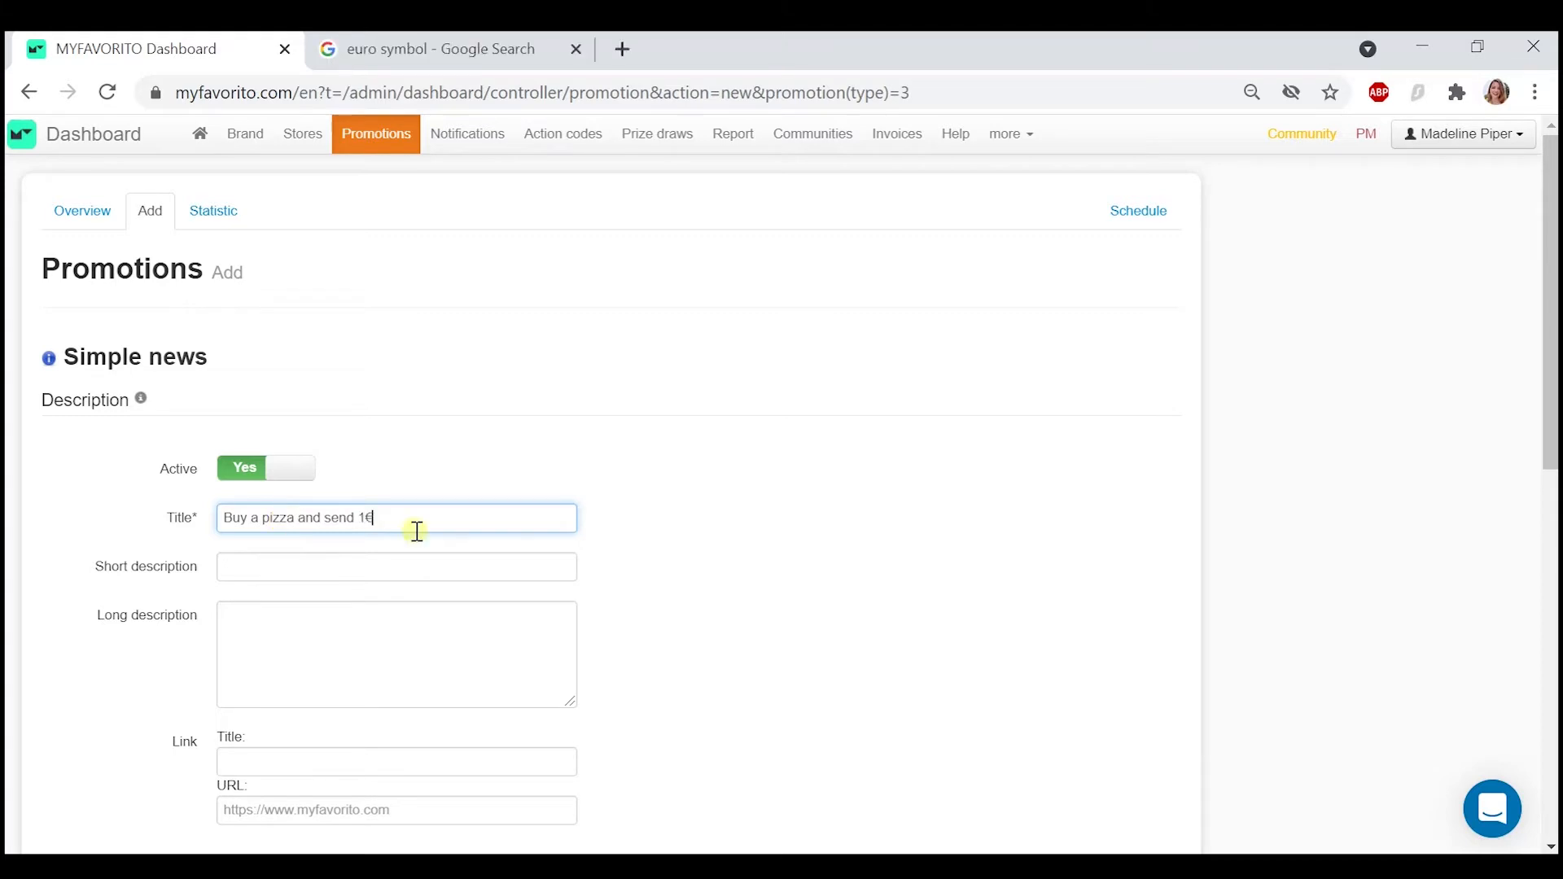
pyautogui.write('to you favourite sports club!')
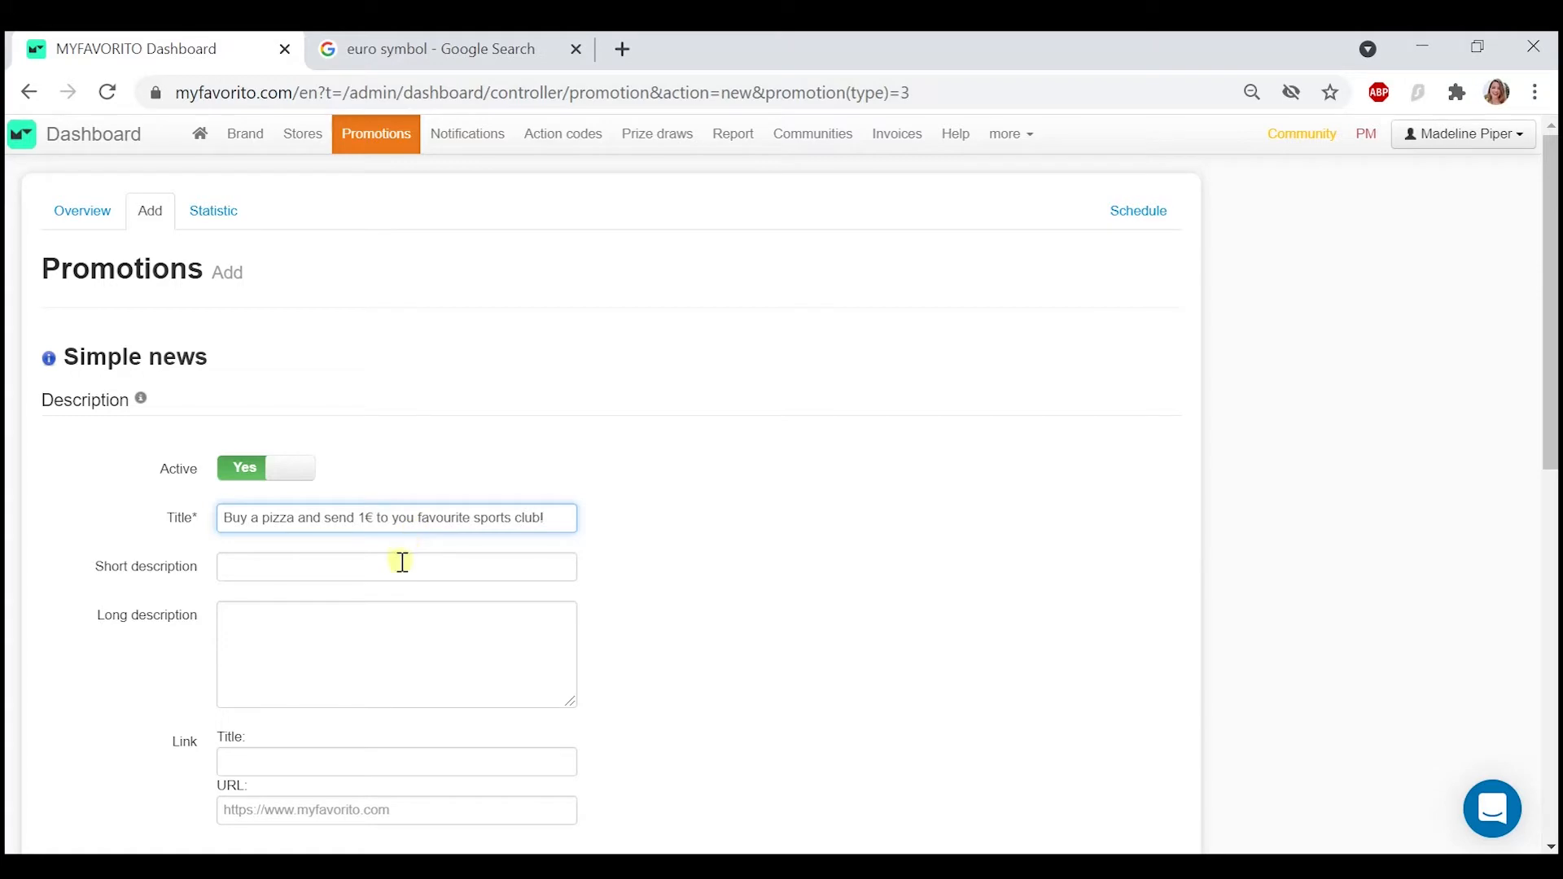
# - Enter "Come to our Efurt store today!" as the promotion's short description
pyautogui.click(400, 560)
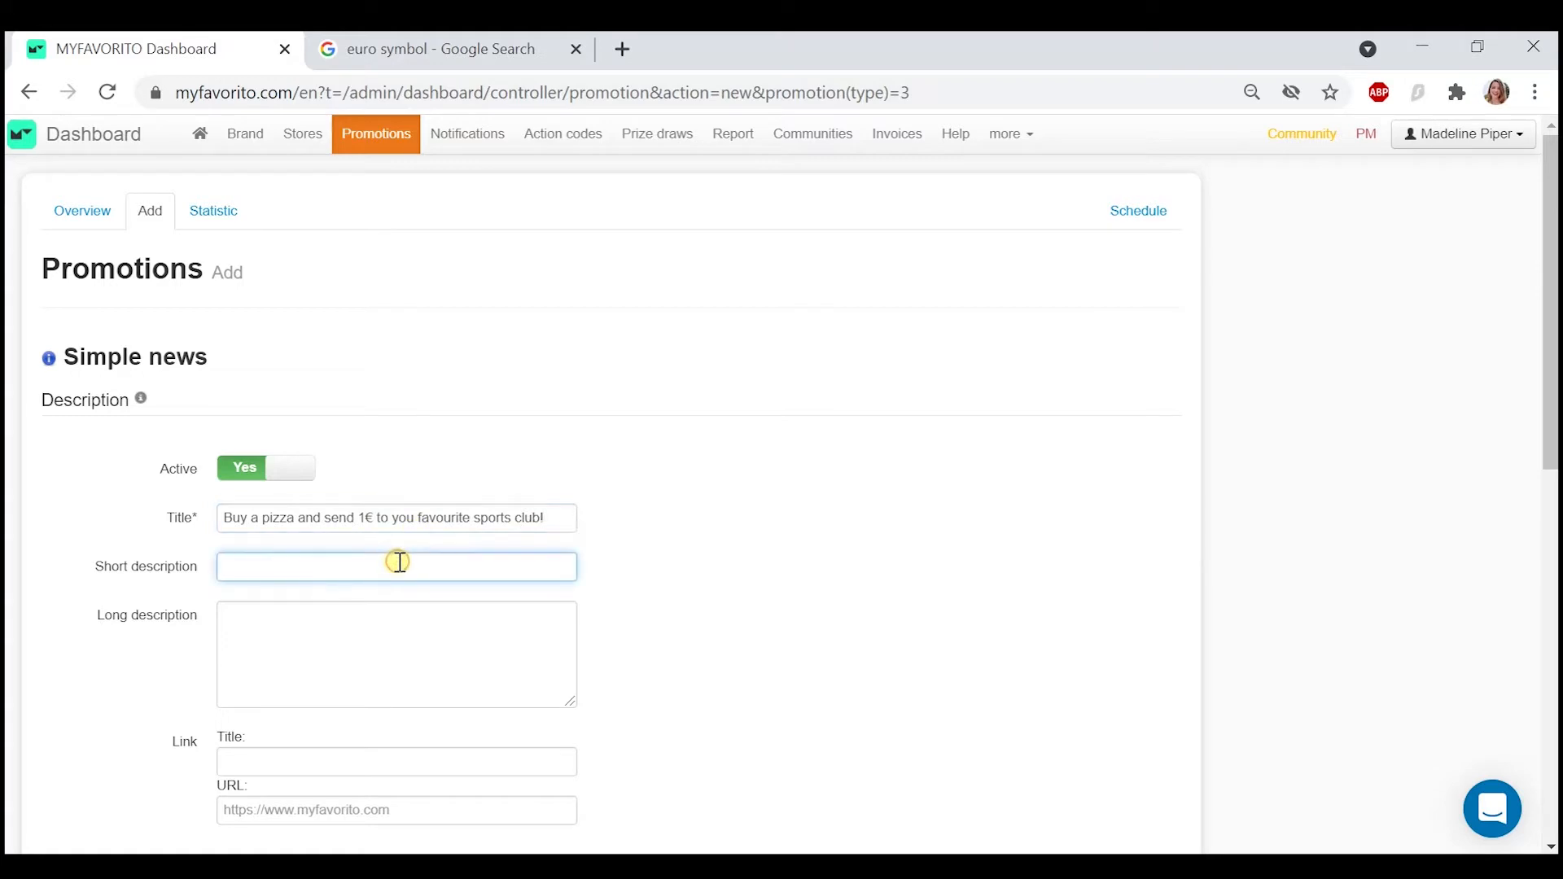
pyautogui.write('Come to o')
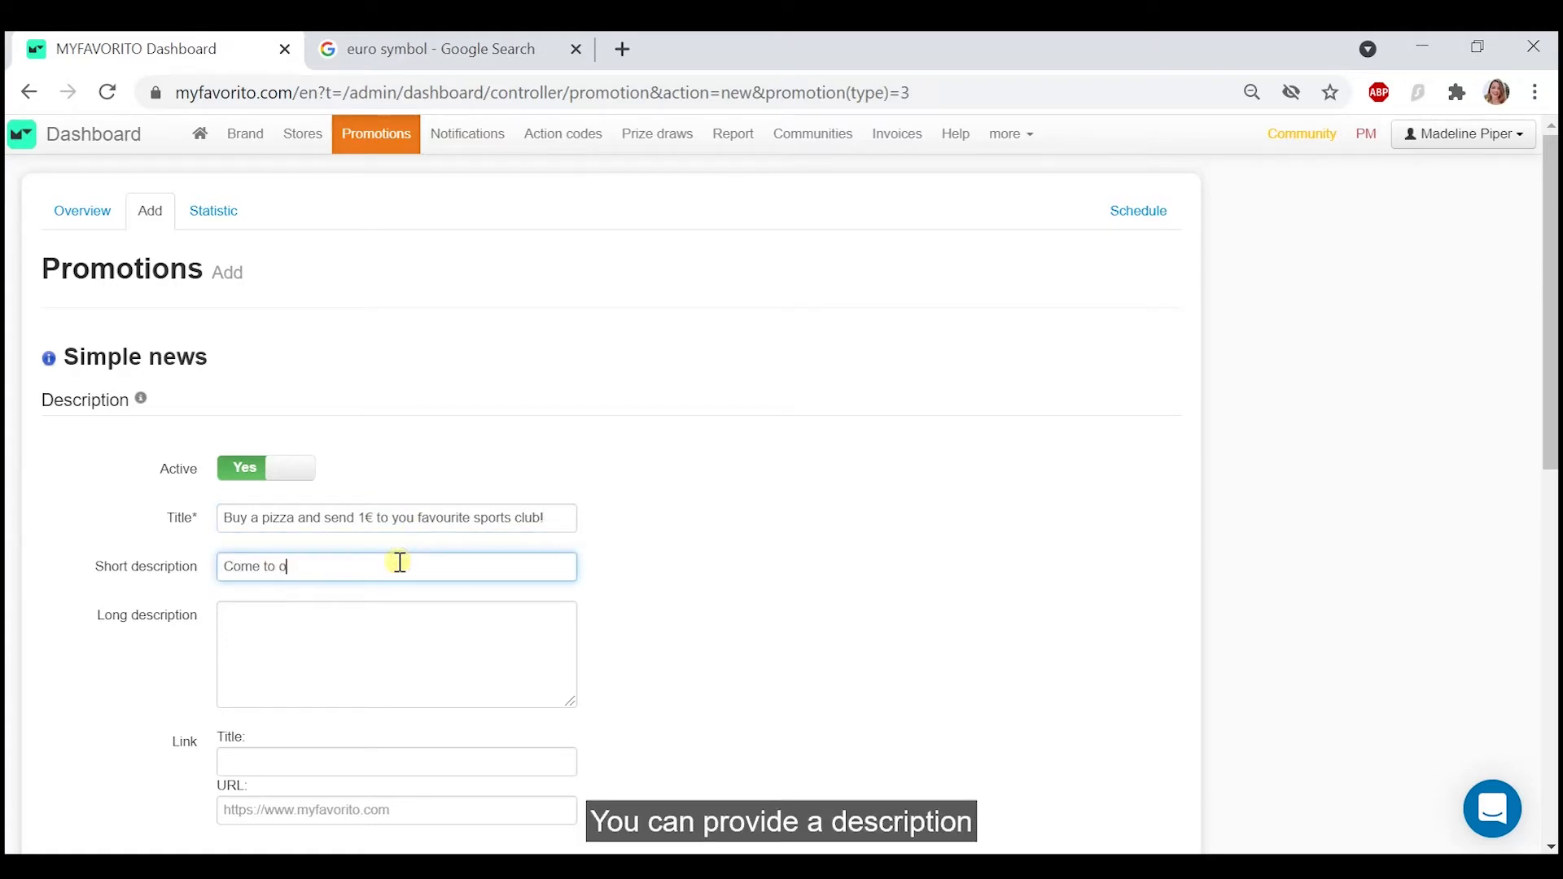
pyautogui.write('ur Efurt ')
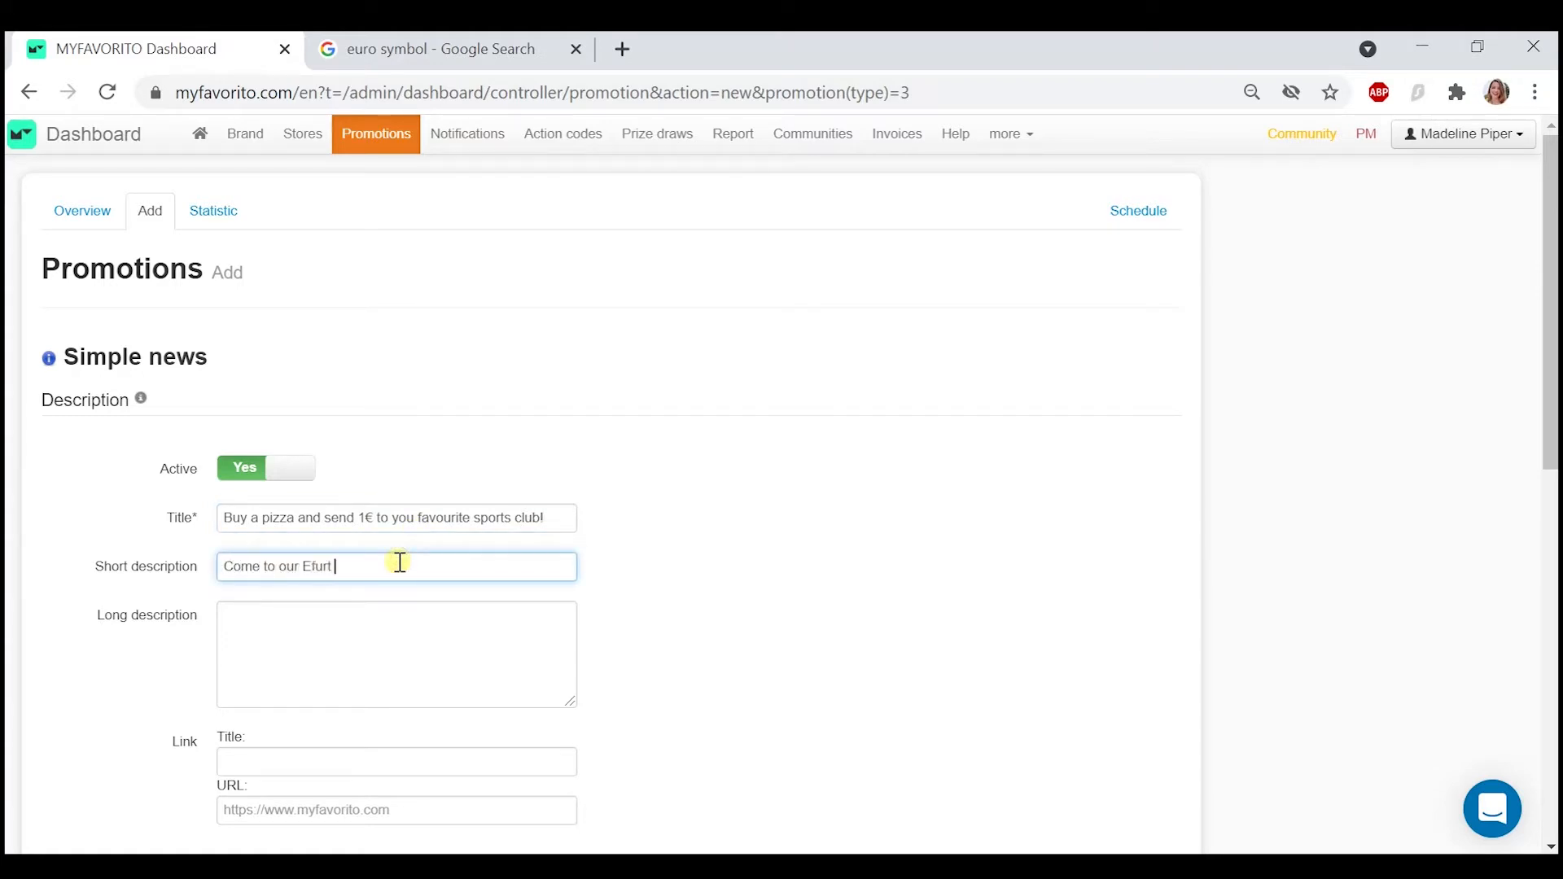
pyautogui.write('store today!')
# - Make the promotion relevant for users near my stores, visible for all communities, and assign it to the Piper Pizzeria store
pyautogui.scroll(-4, 539, 686)
pyautogui.scroll(-1, 540, 686)
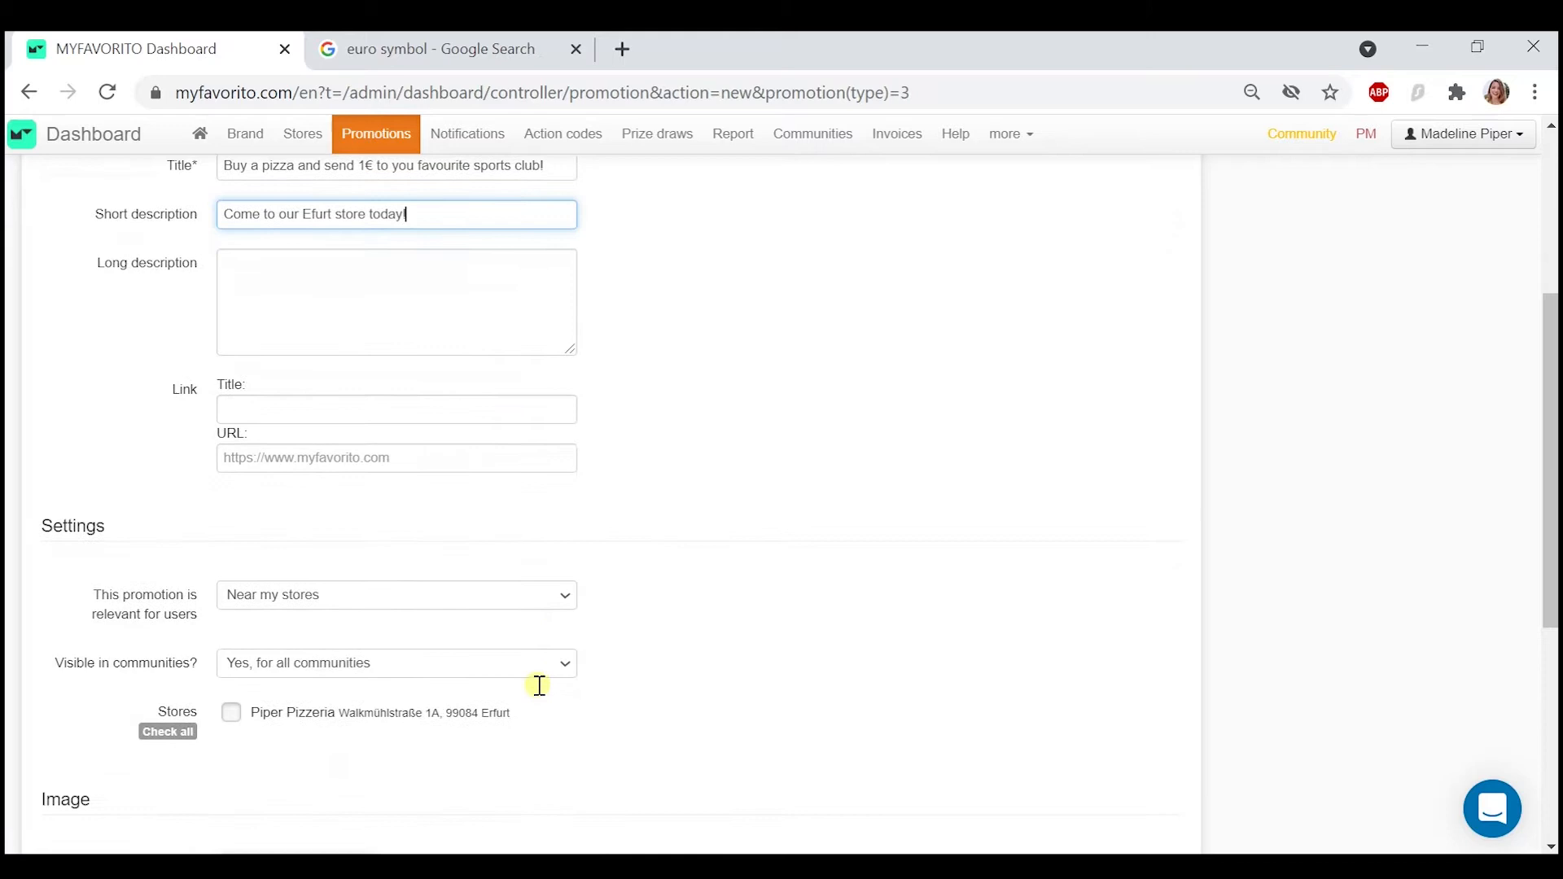
pyautogui.click(547, 599)
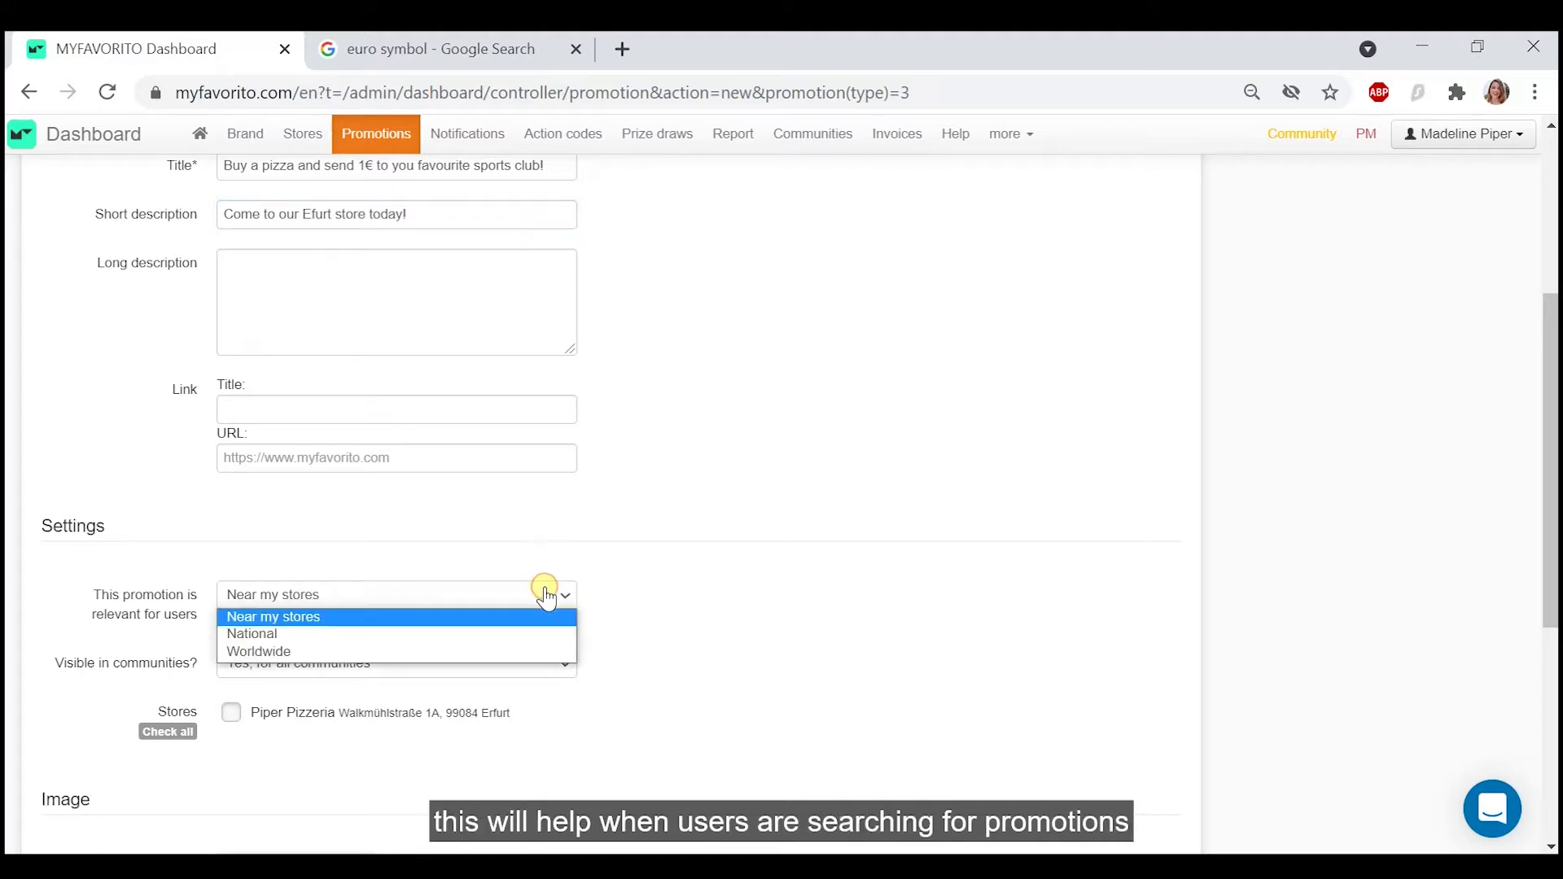
pyautogui.click(546, 616)
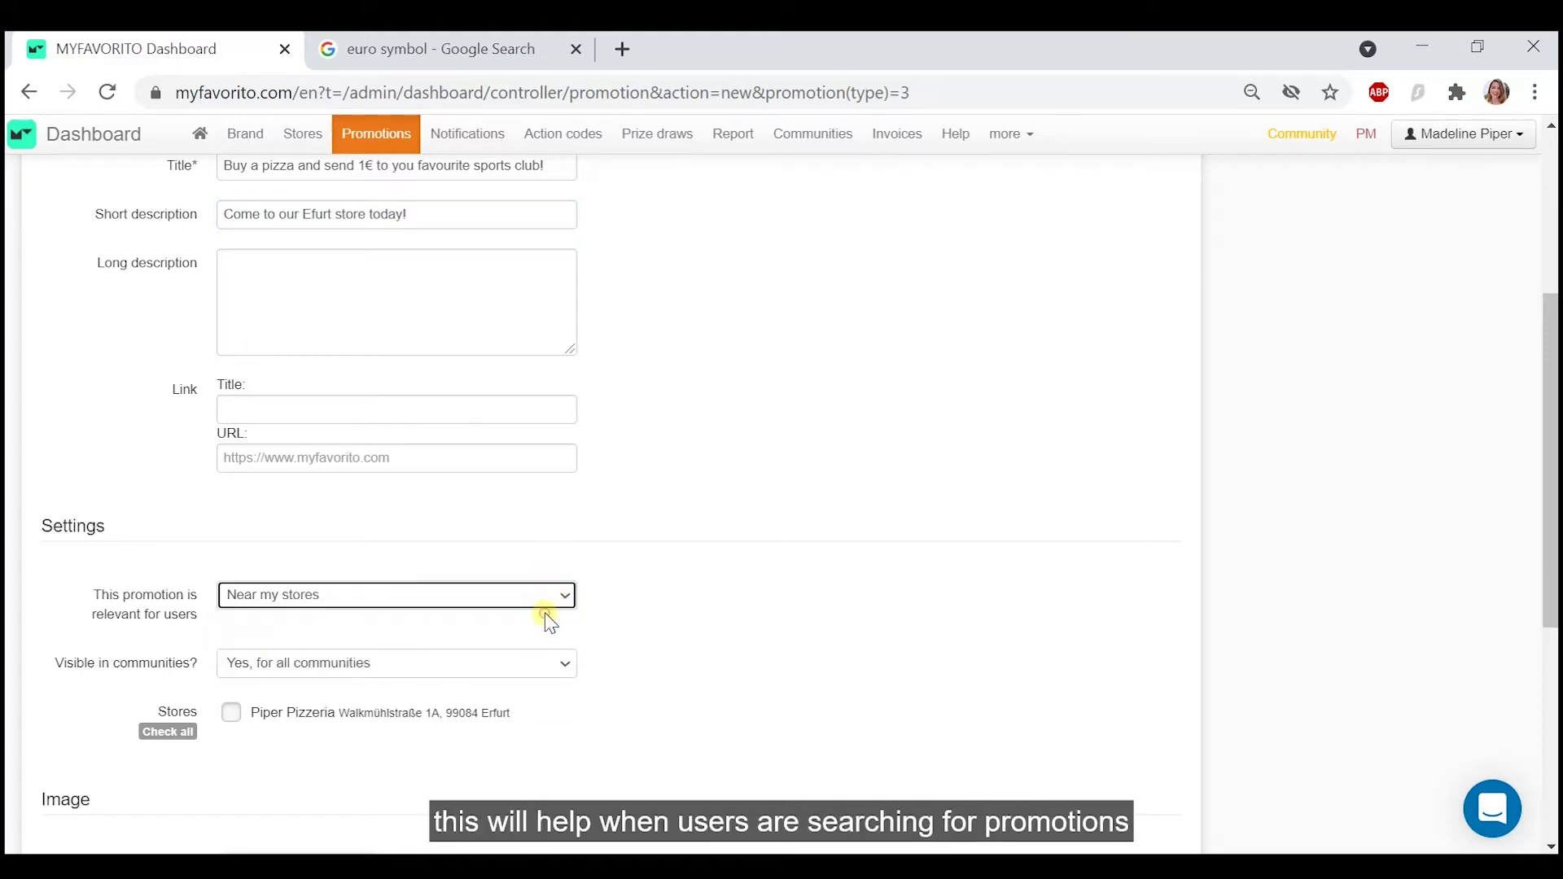
pyautogui.click(555, 661)
pyautogui.click(551, 654)
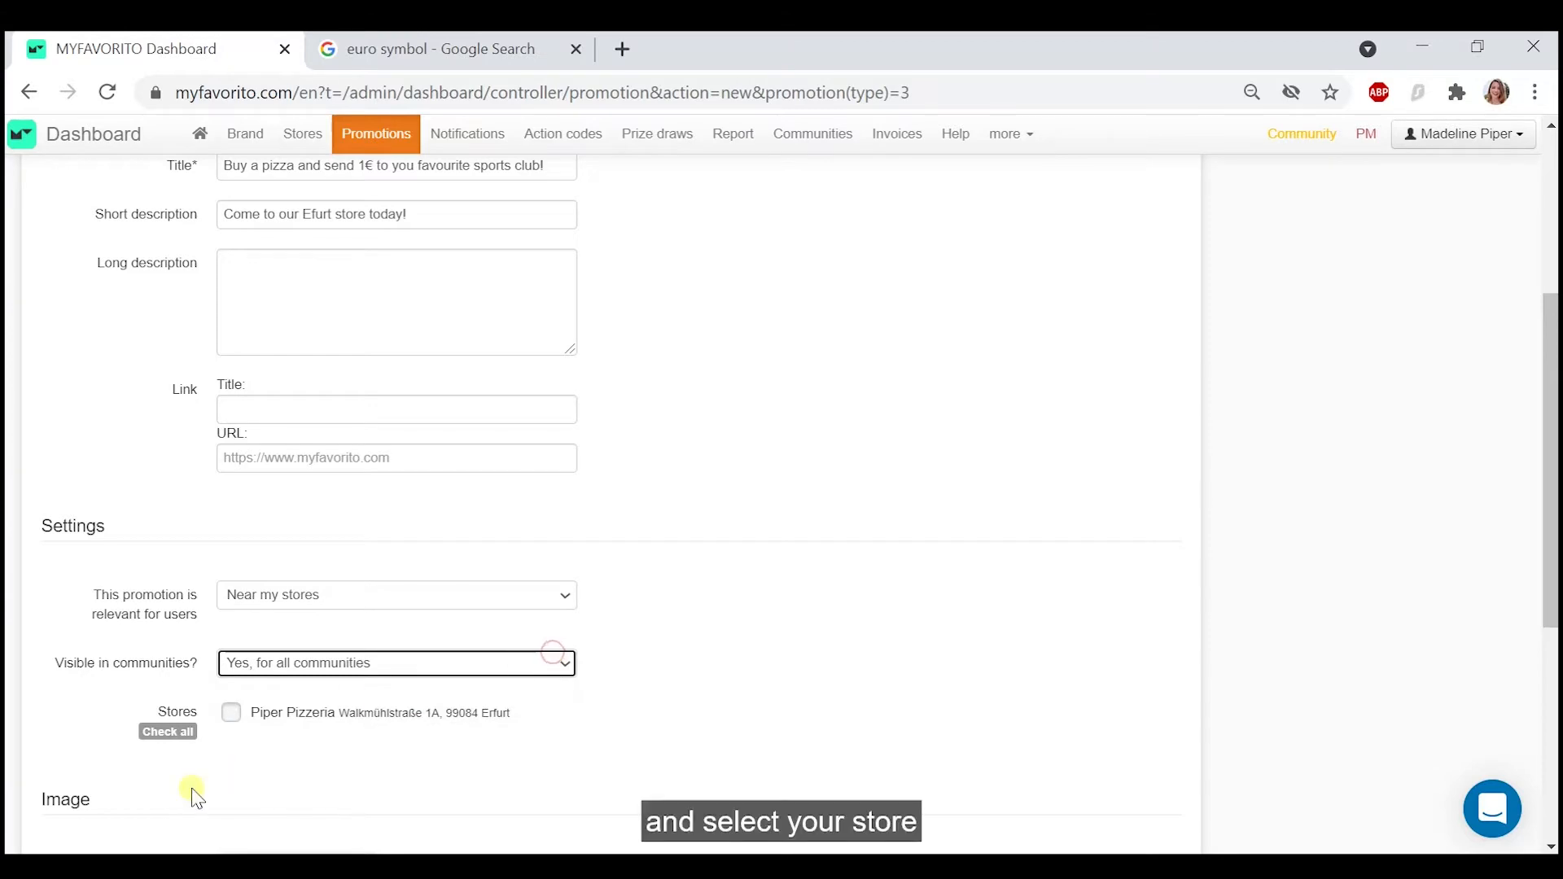
pyautogui.click(232, 714)
# - Upload the Simple_News_Promotion picture as the promotion's image
pyautogui.scroll(-4, 507, 737)
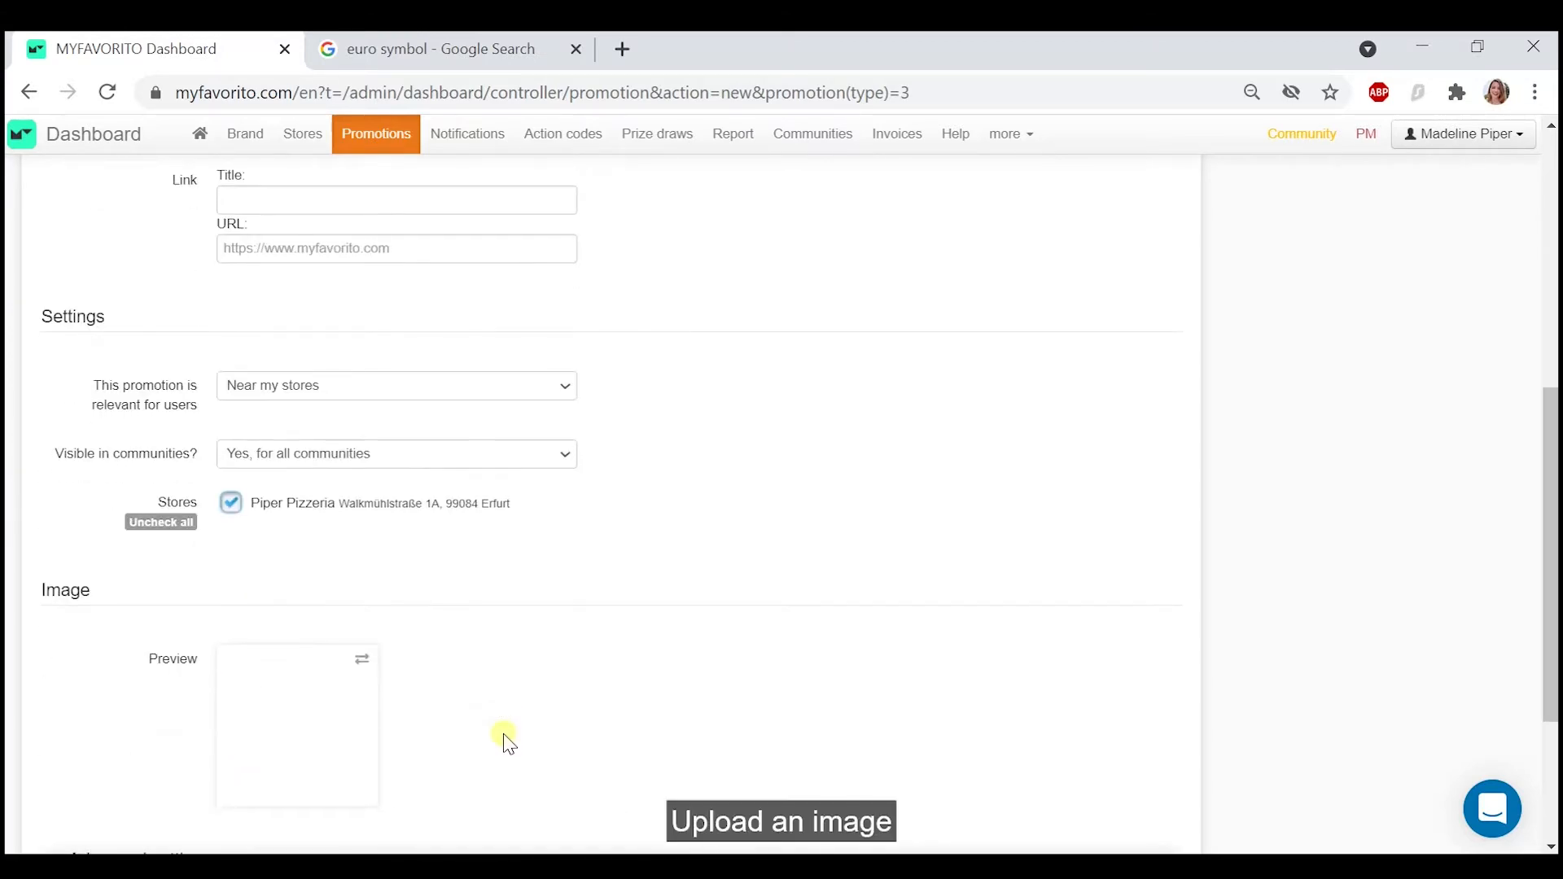
pyautogui.click(304, 561)
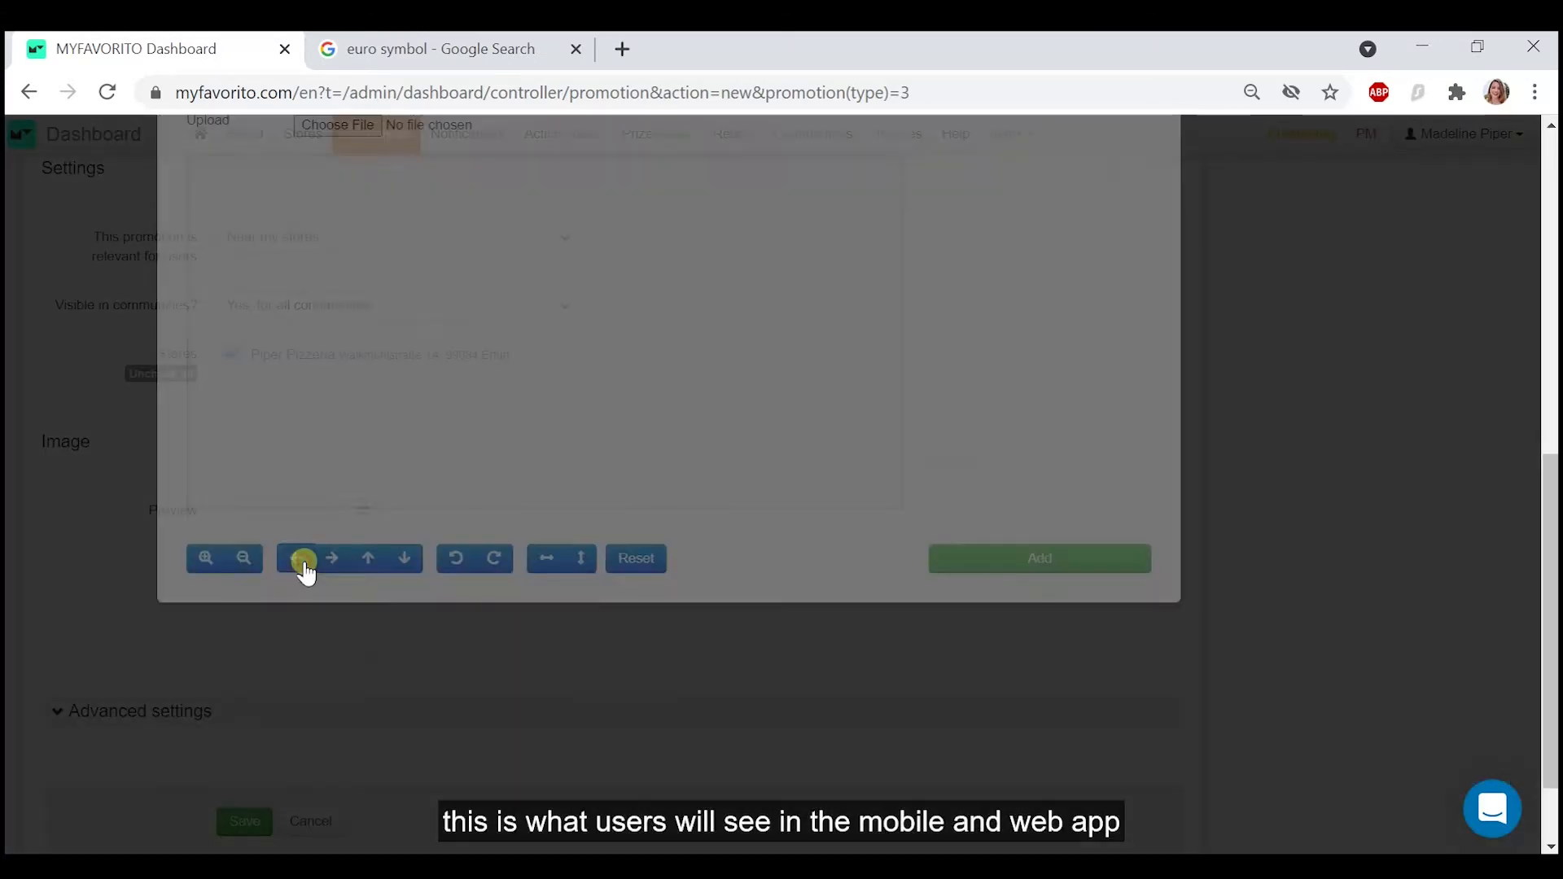
pyautogui.click(355, 277)
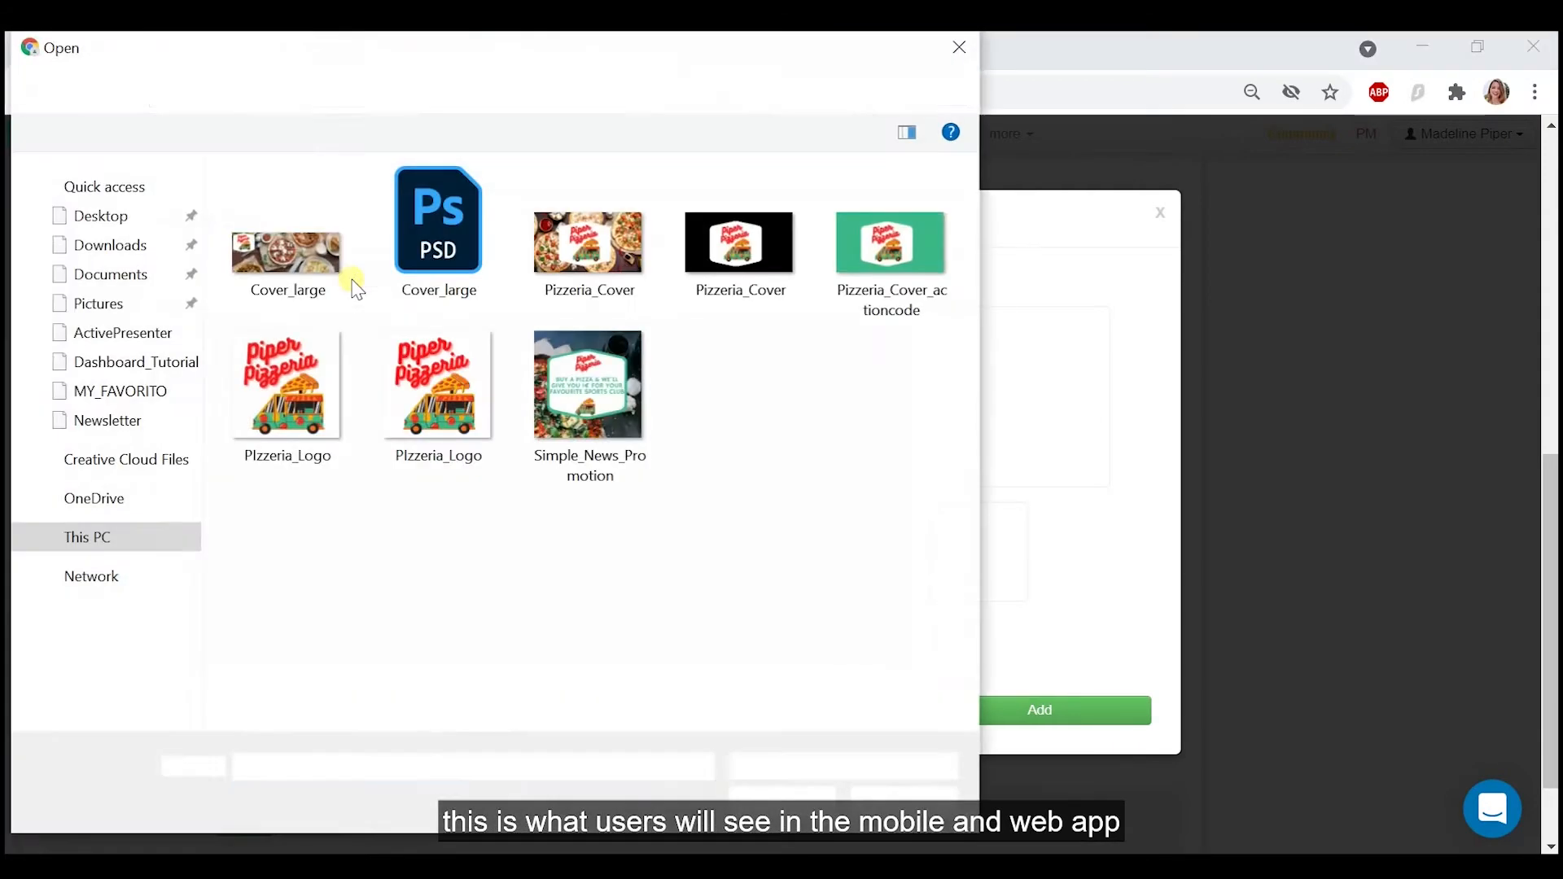
pyautogui.click(554, 383)
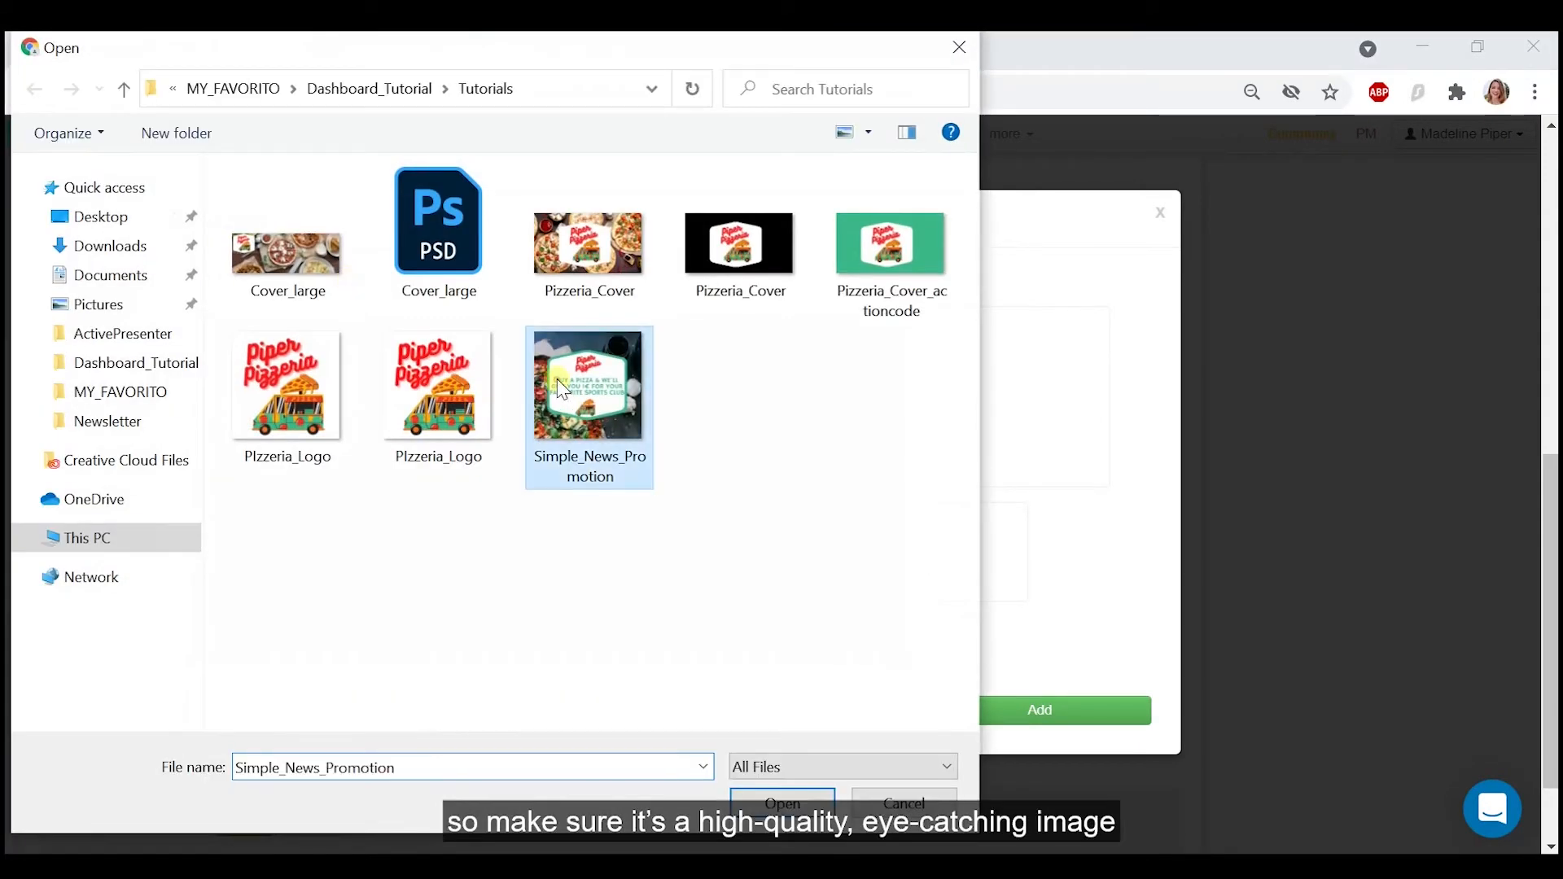
pyautogui.click(749, 805)
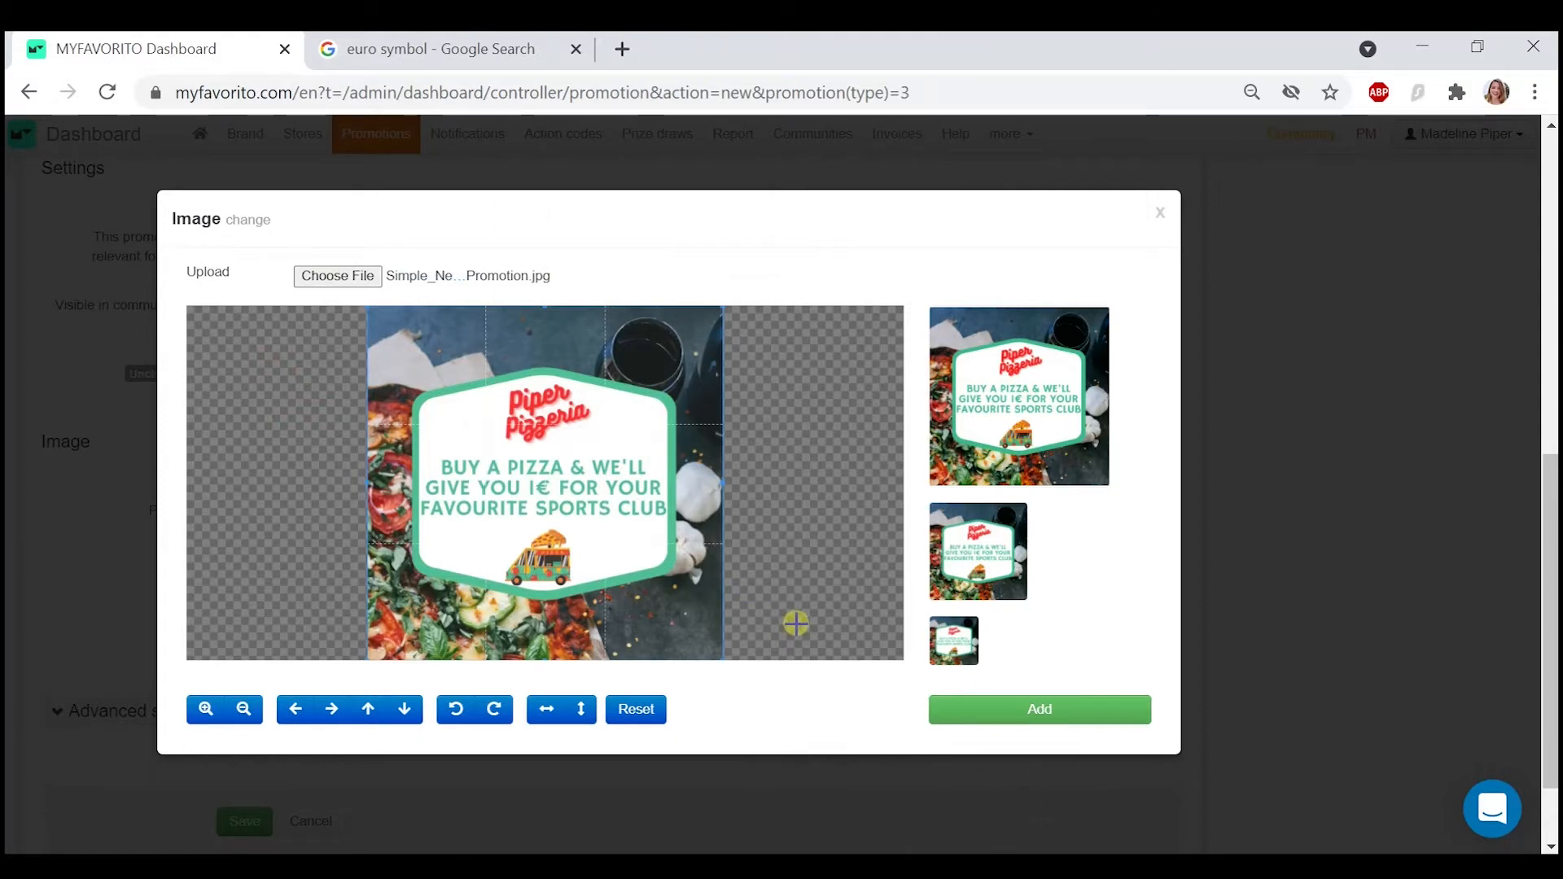
pyautogui.click(1005, 706)
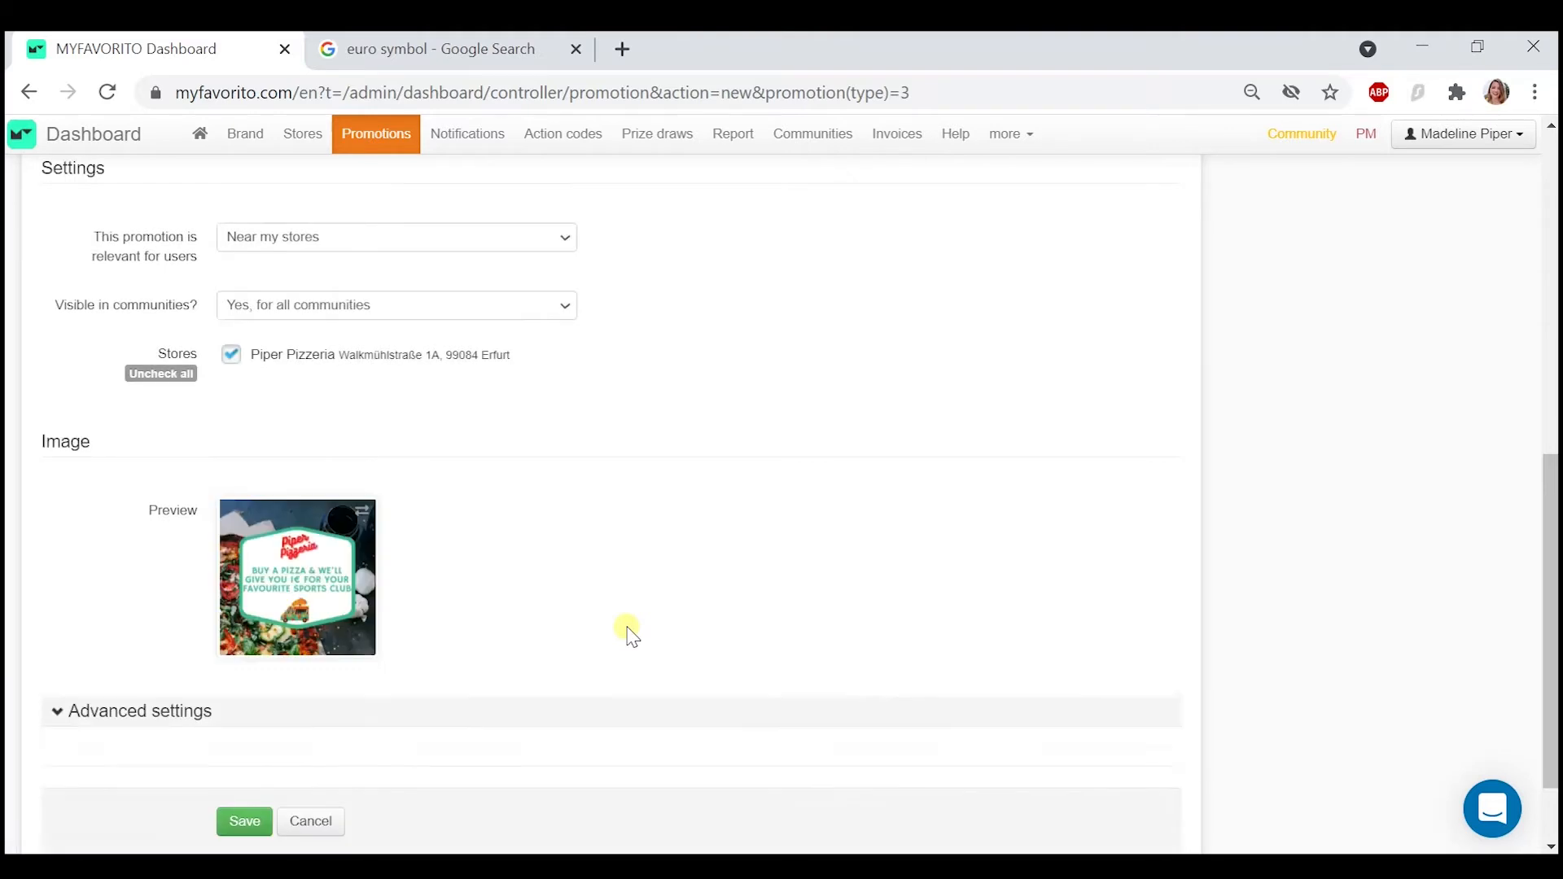
# - Review the visibility timeframe in the advanced settings, collapse them and save the promotion
pyautogui.scroll(-1, 629, 632)
pyautogui.click(118, 605)
pyautogui.scroll(-4, 118, 604)
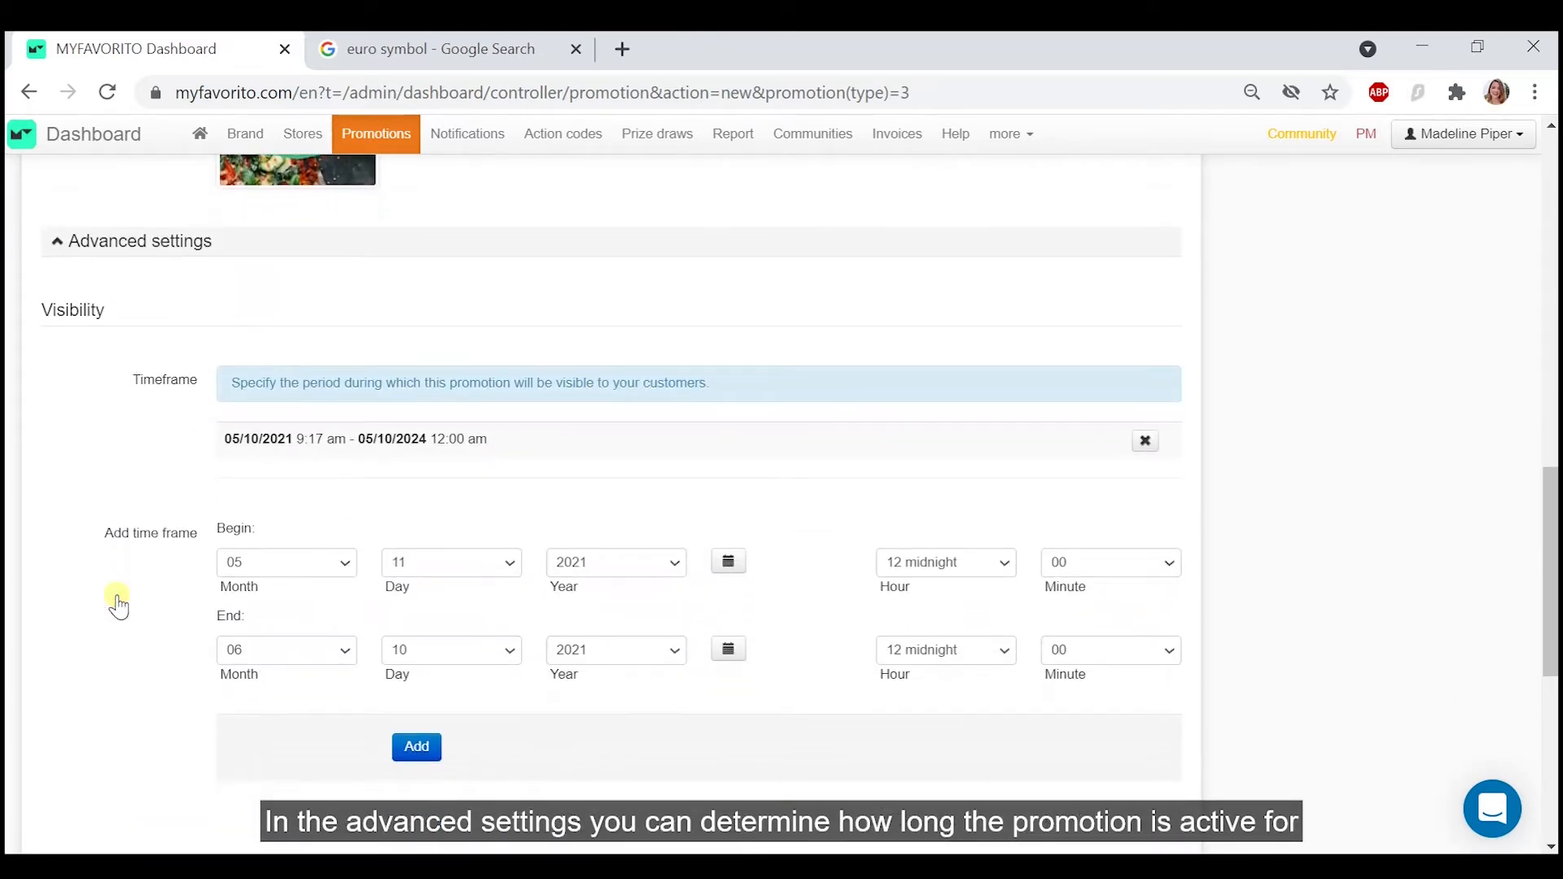
pyautogui.scroll(2, 118, 604)
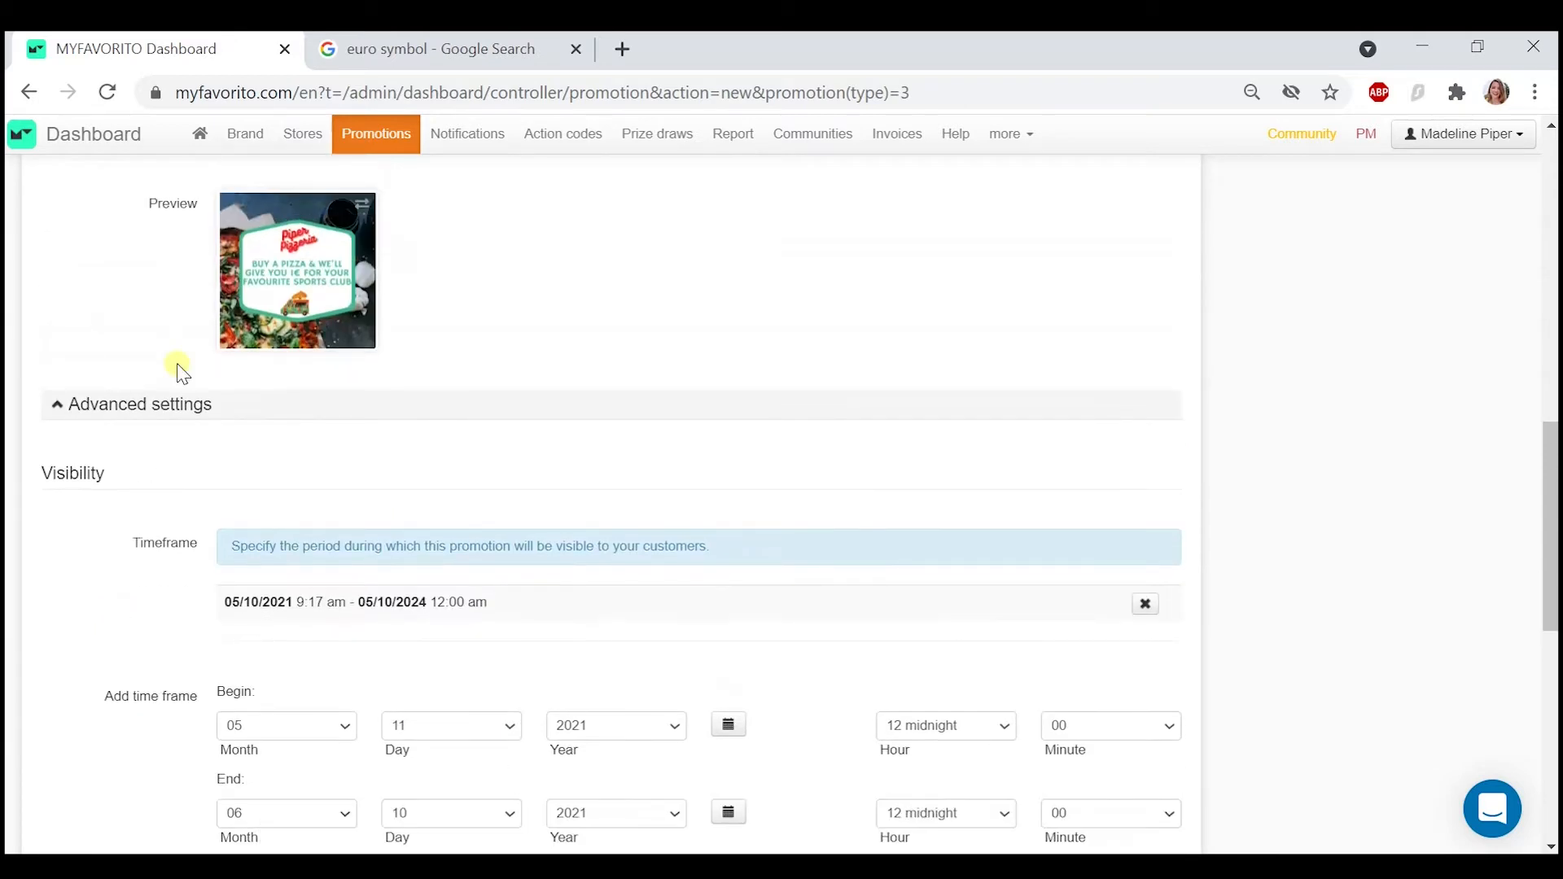
pyautogui.click(157, 412)
pyautogui.click(241, 716)
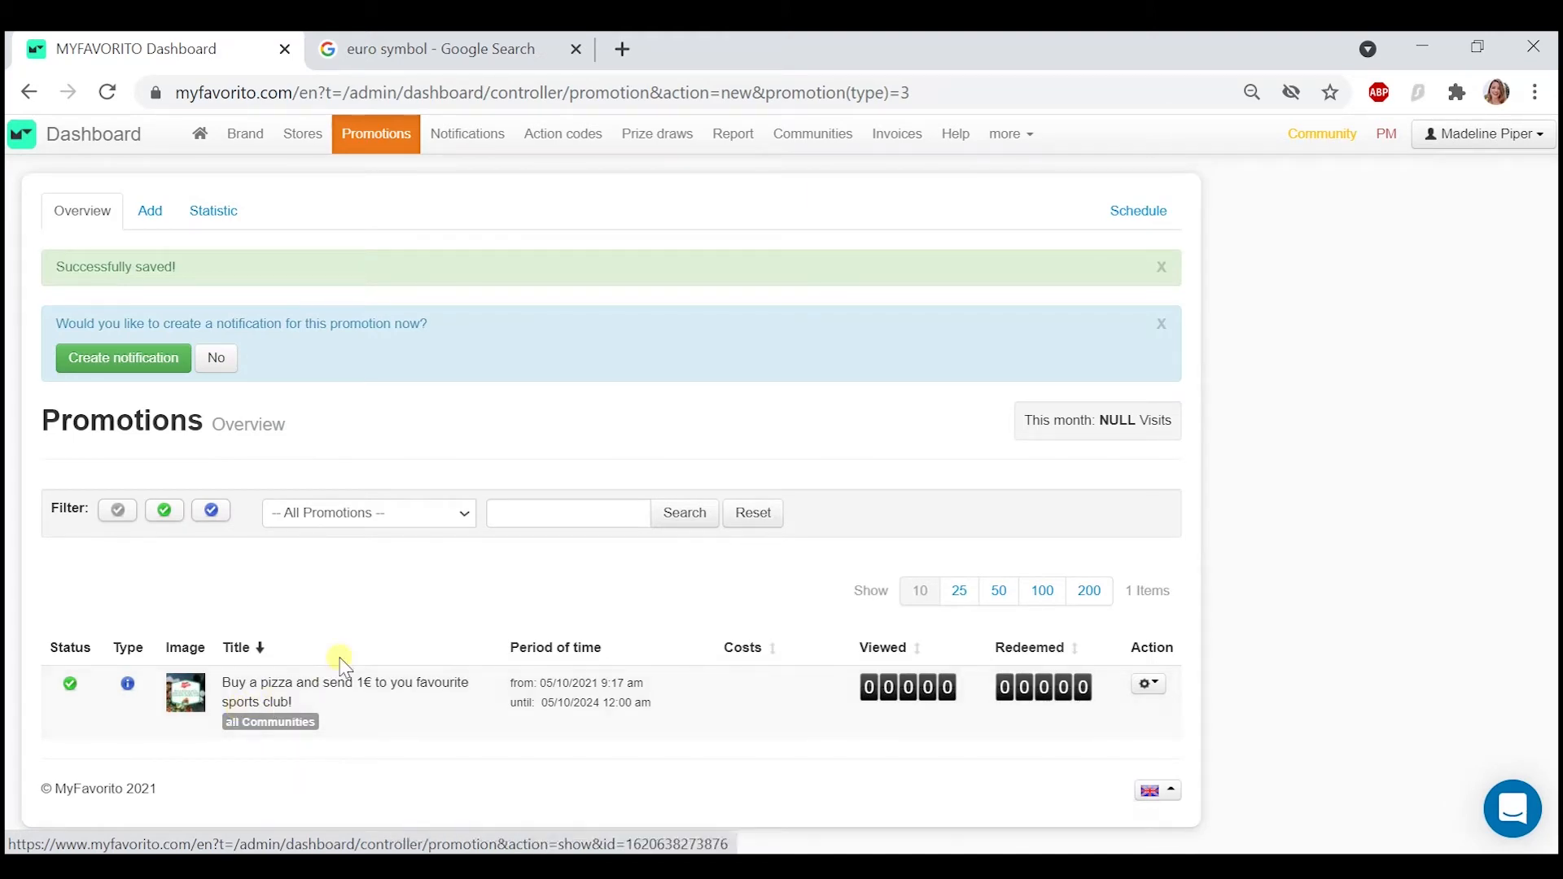
# - Start adding a new set of unique, paper-based action codes
pyautogui.moveTo(559, 135)
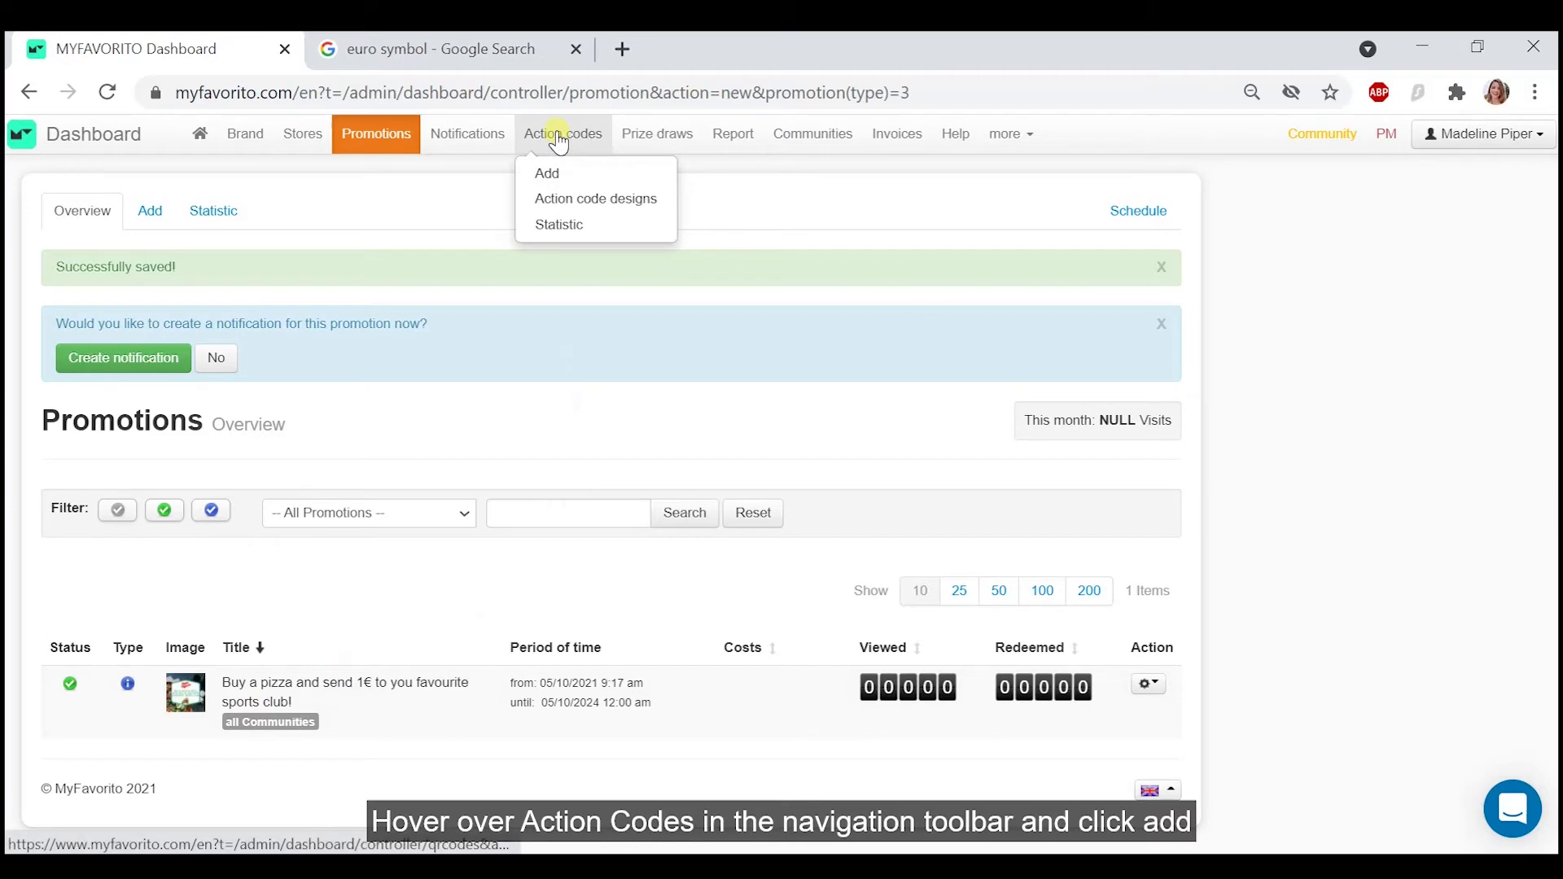
pyautogui.click(567, 176)
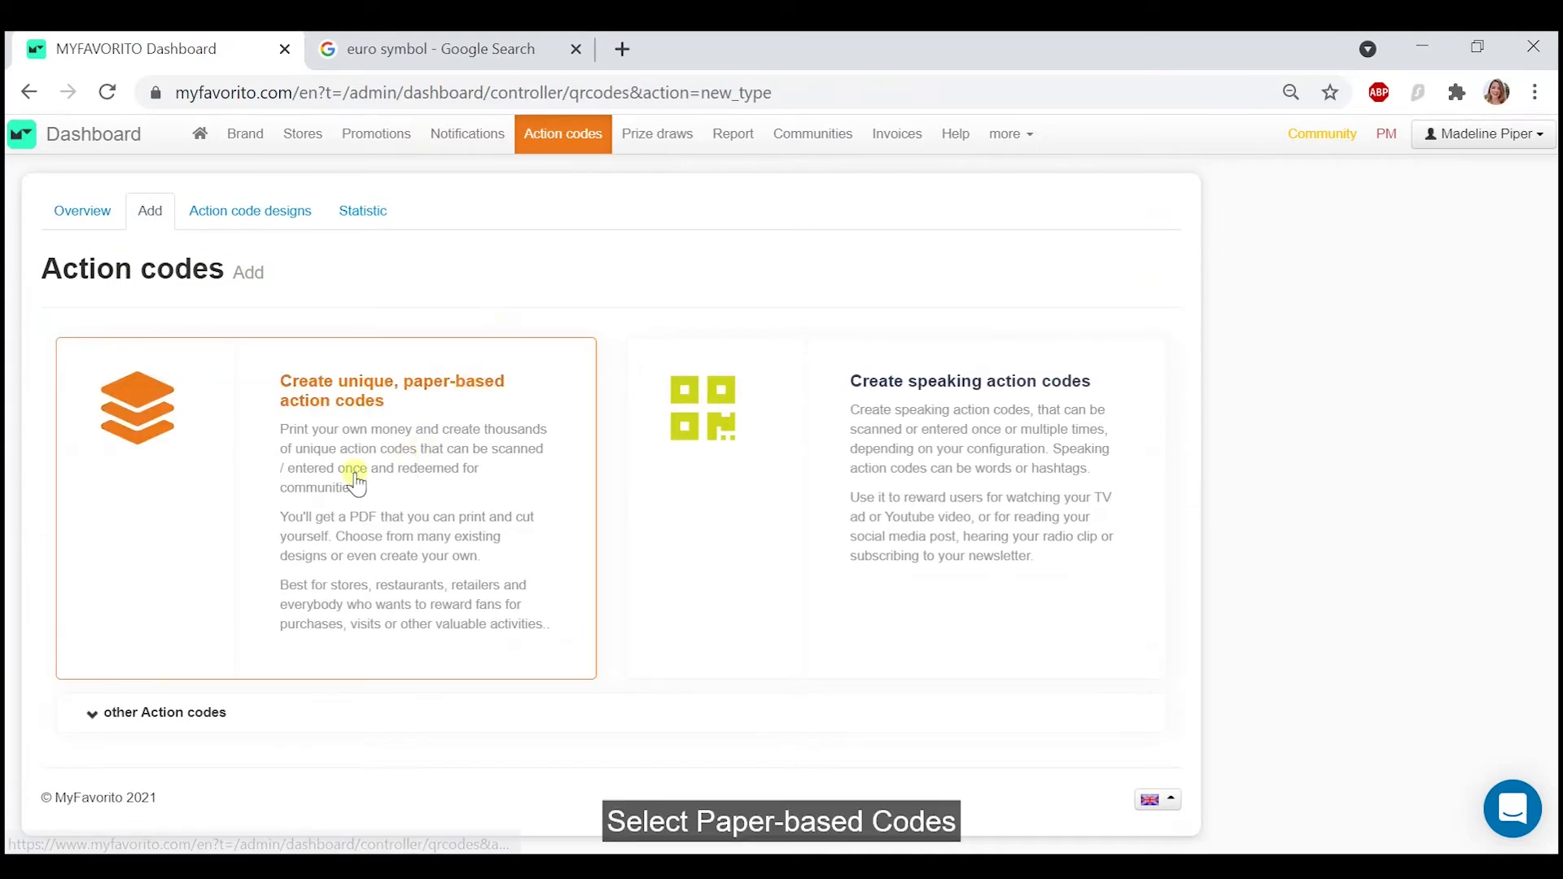
pyautogui.click(356, 484)
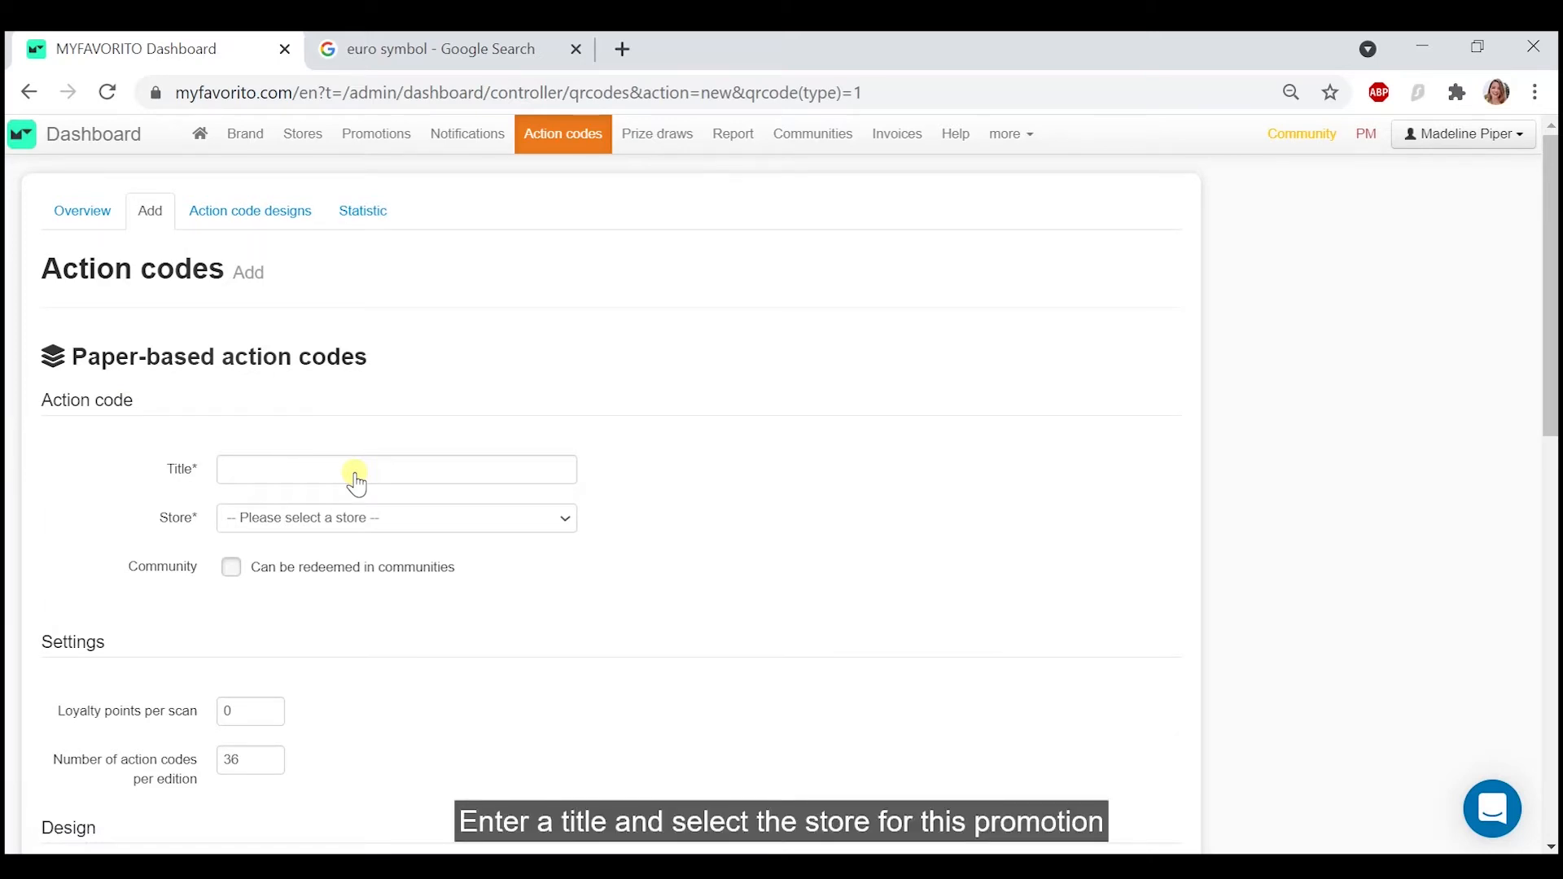
# - Title the action codes "Buy a pizza and send 1€ to your favourite sports club!"
pyautogui.click(336, 472)
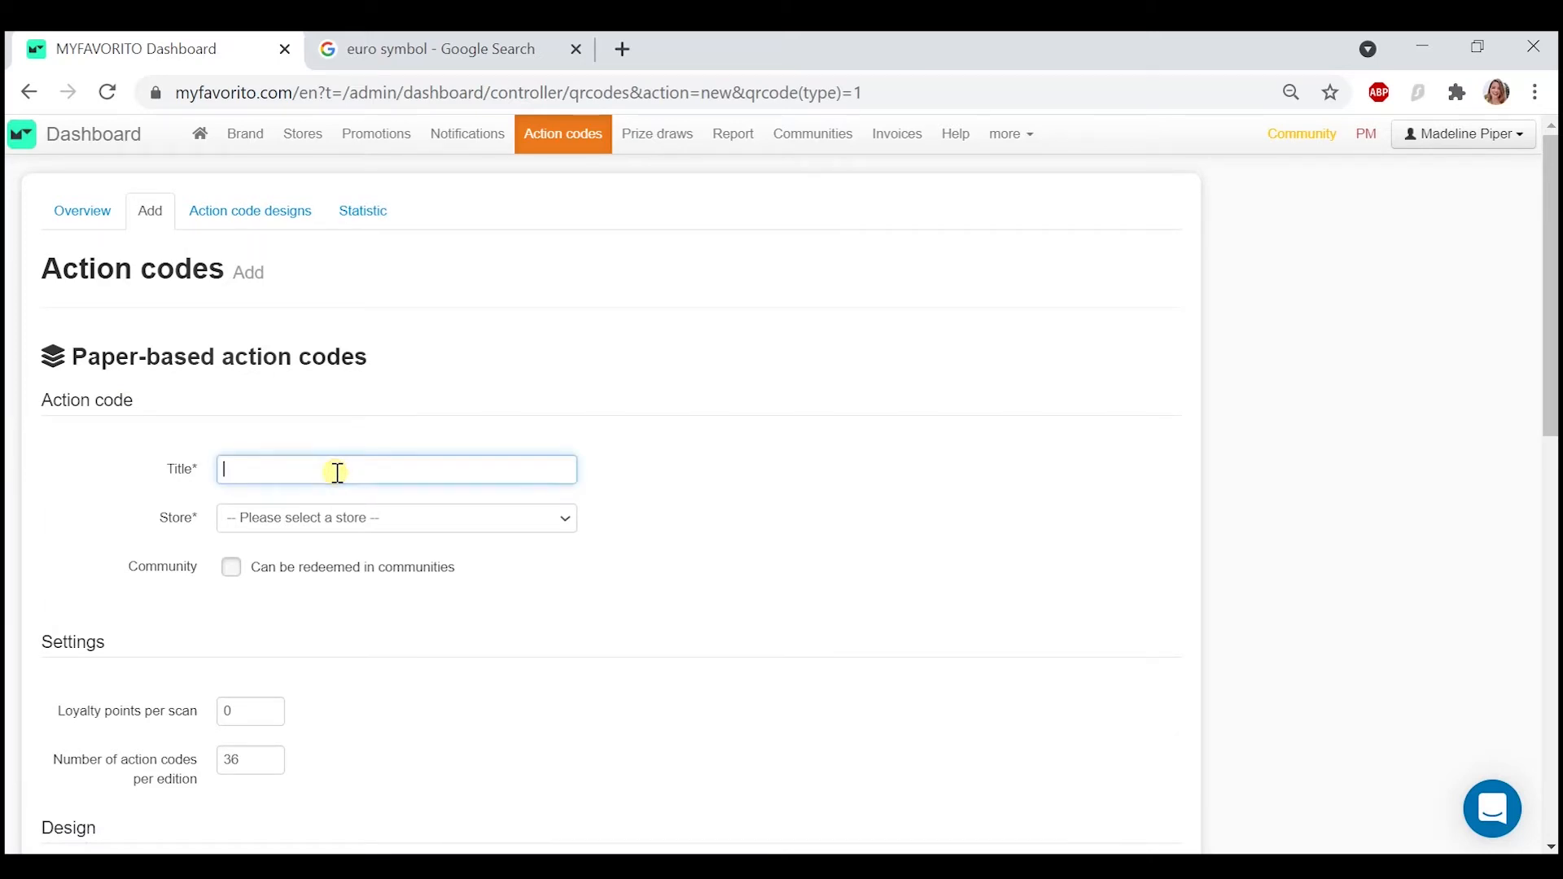
pyautogui.write('Buy a')
pyautogui.write(' pizza and send 1')
pyautogui.write('0')
pyautogui.press('BackSpace')
pyautogui.write('€')
pyautogui.write('to your f')
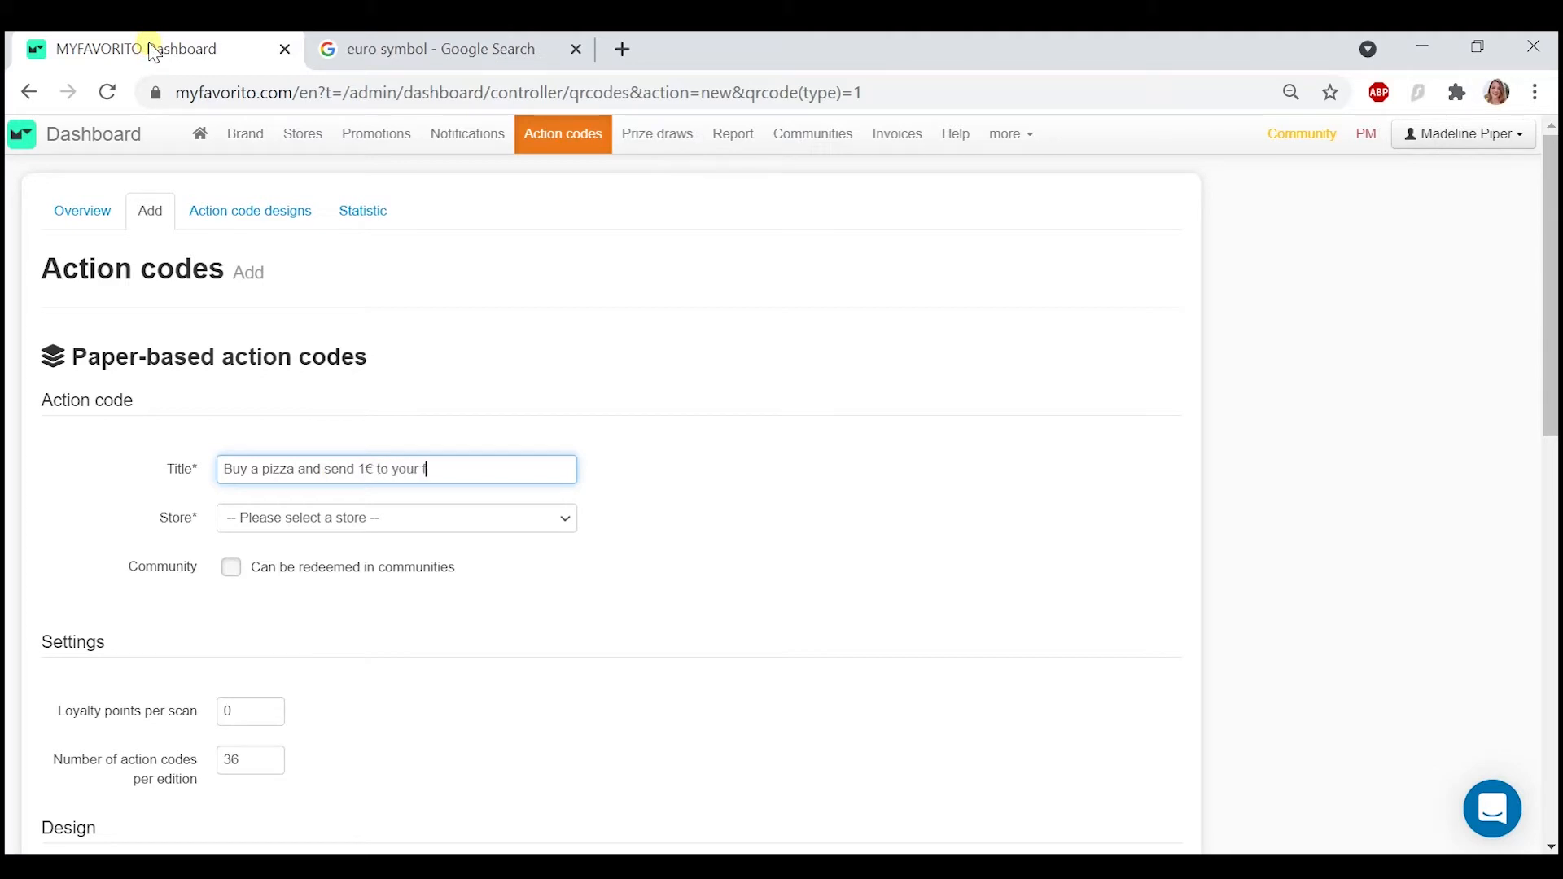
pyautogui.write('avourite sports club!')
# - Assign the Piper Pizzeria store and allow redemption in communities at 1,00 € per redeemed action code
pyautogui.click(360, 518)
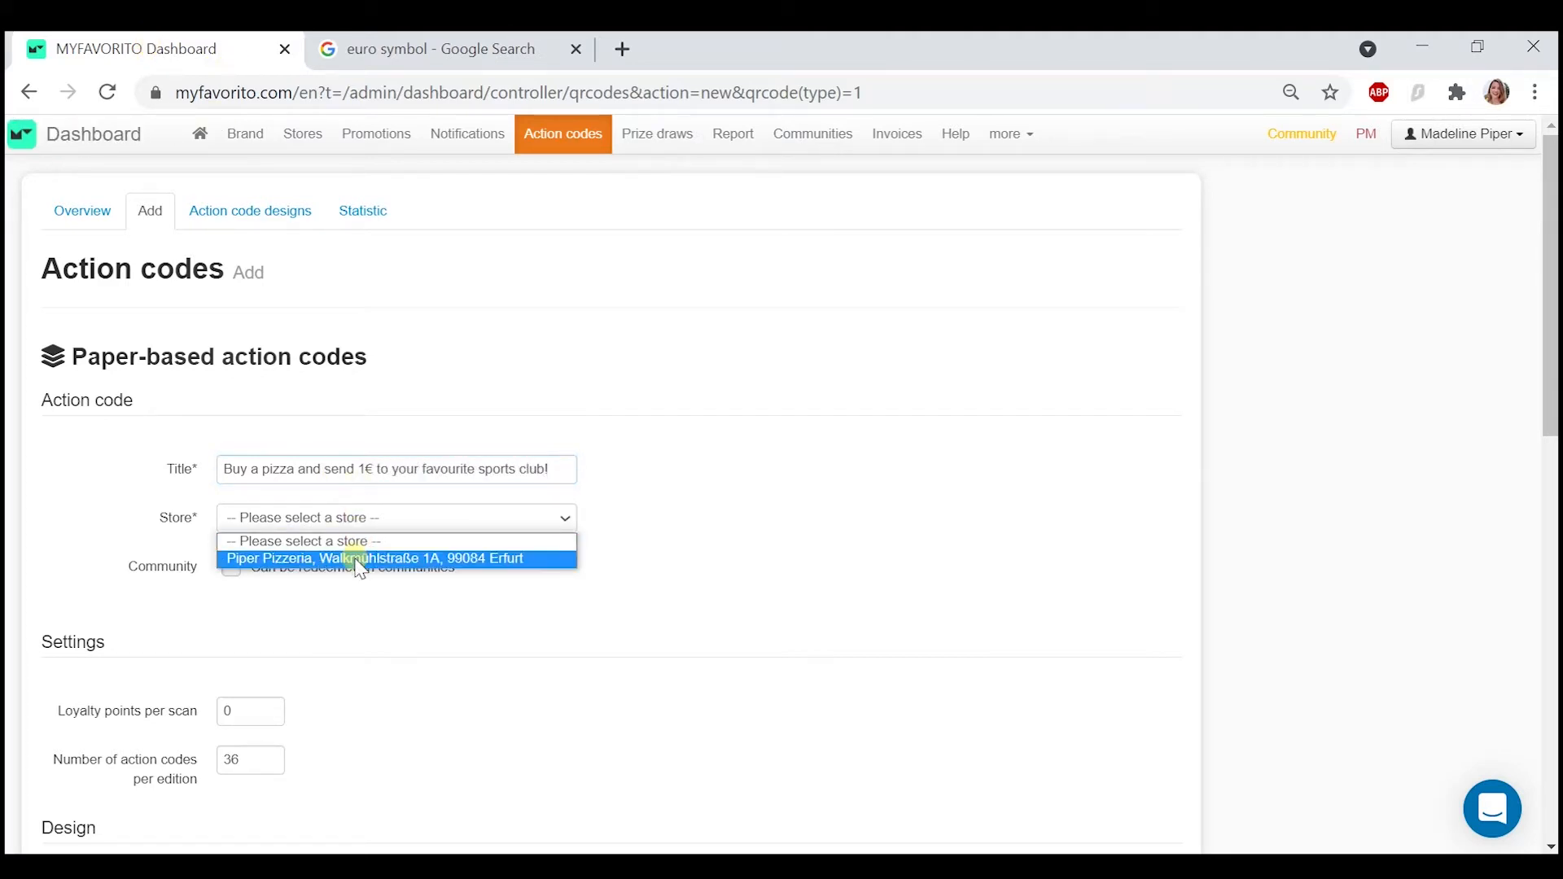
pyautogui.click(360, 558)
pyautogui.scroll(-1, 281, 639)
pyautogui.click(233, 523)
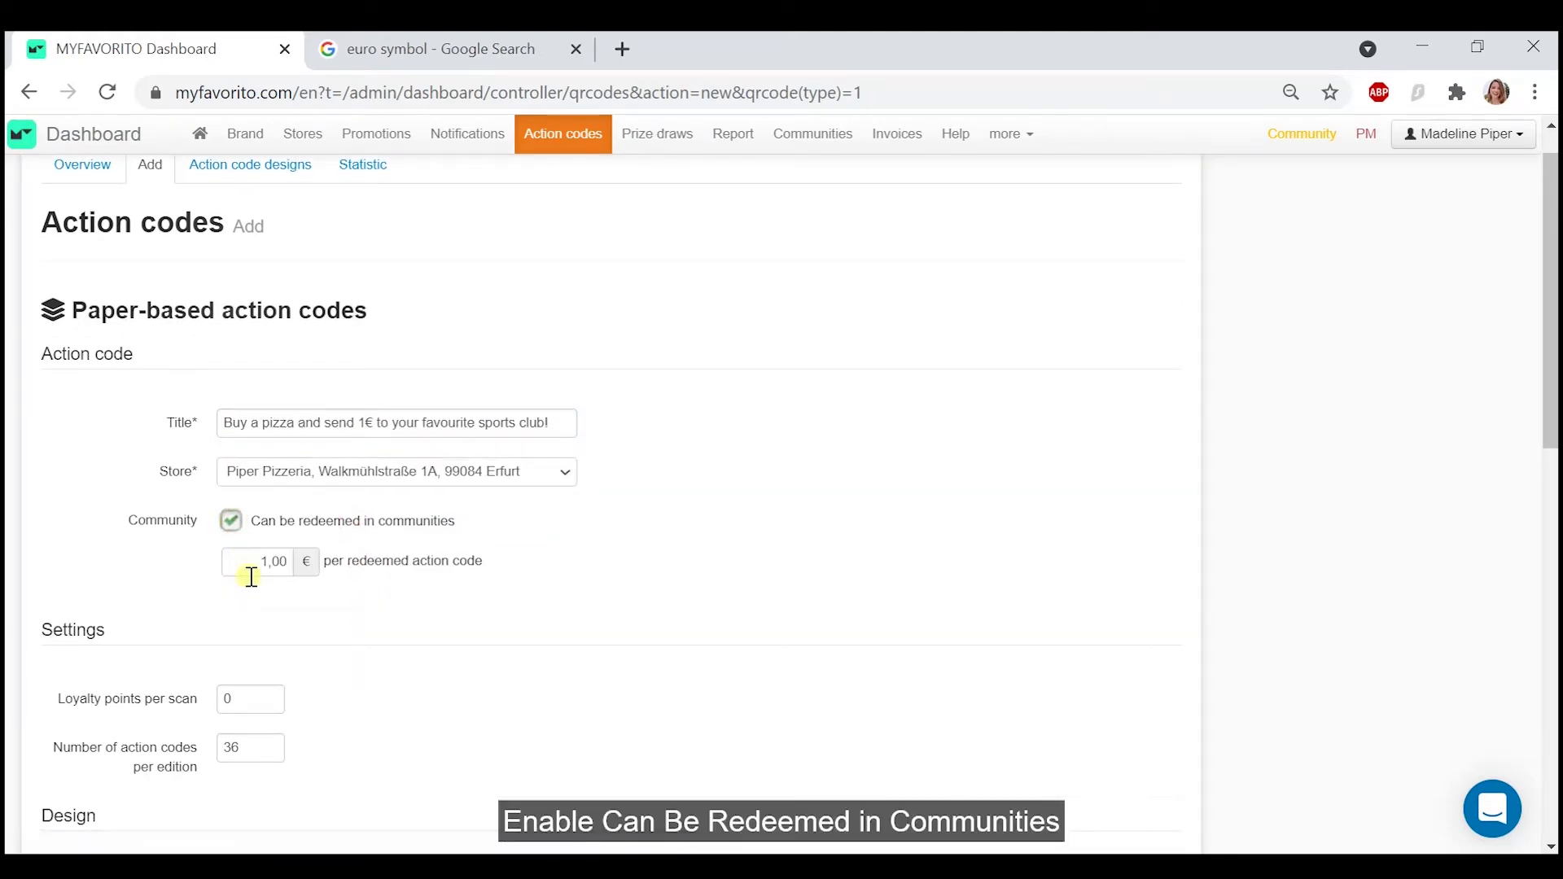
pyautogui.click(250, 570)
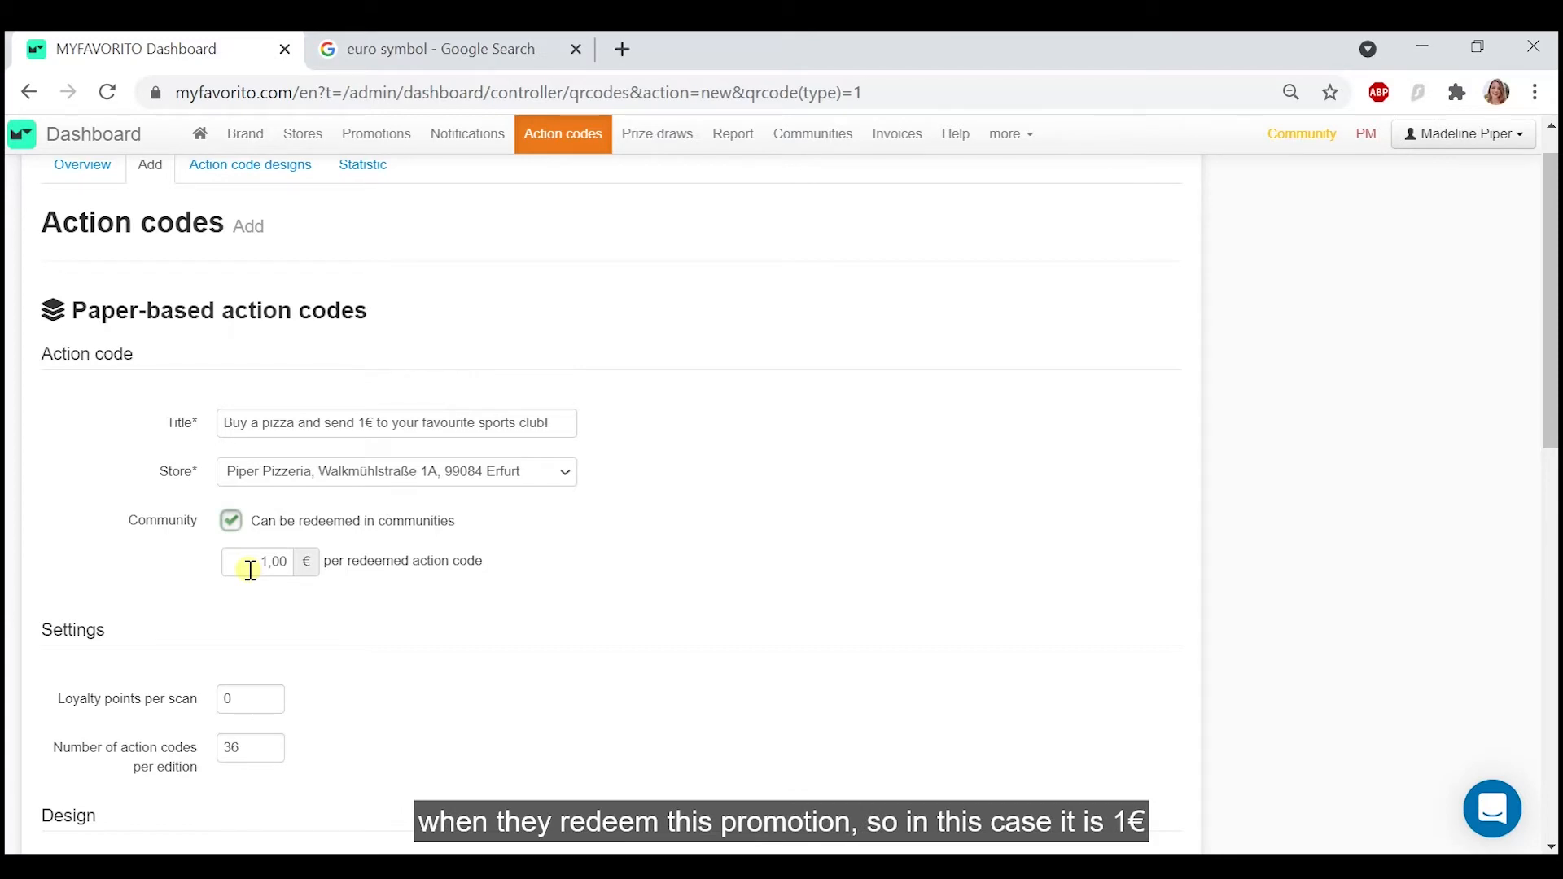
pyautogui.doubleClick(268, 562)
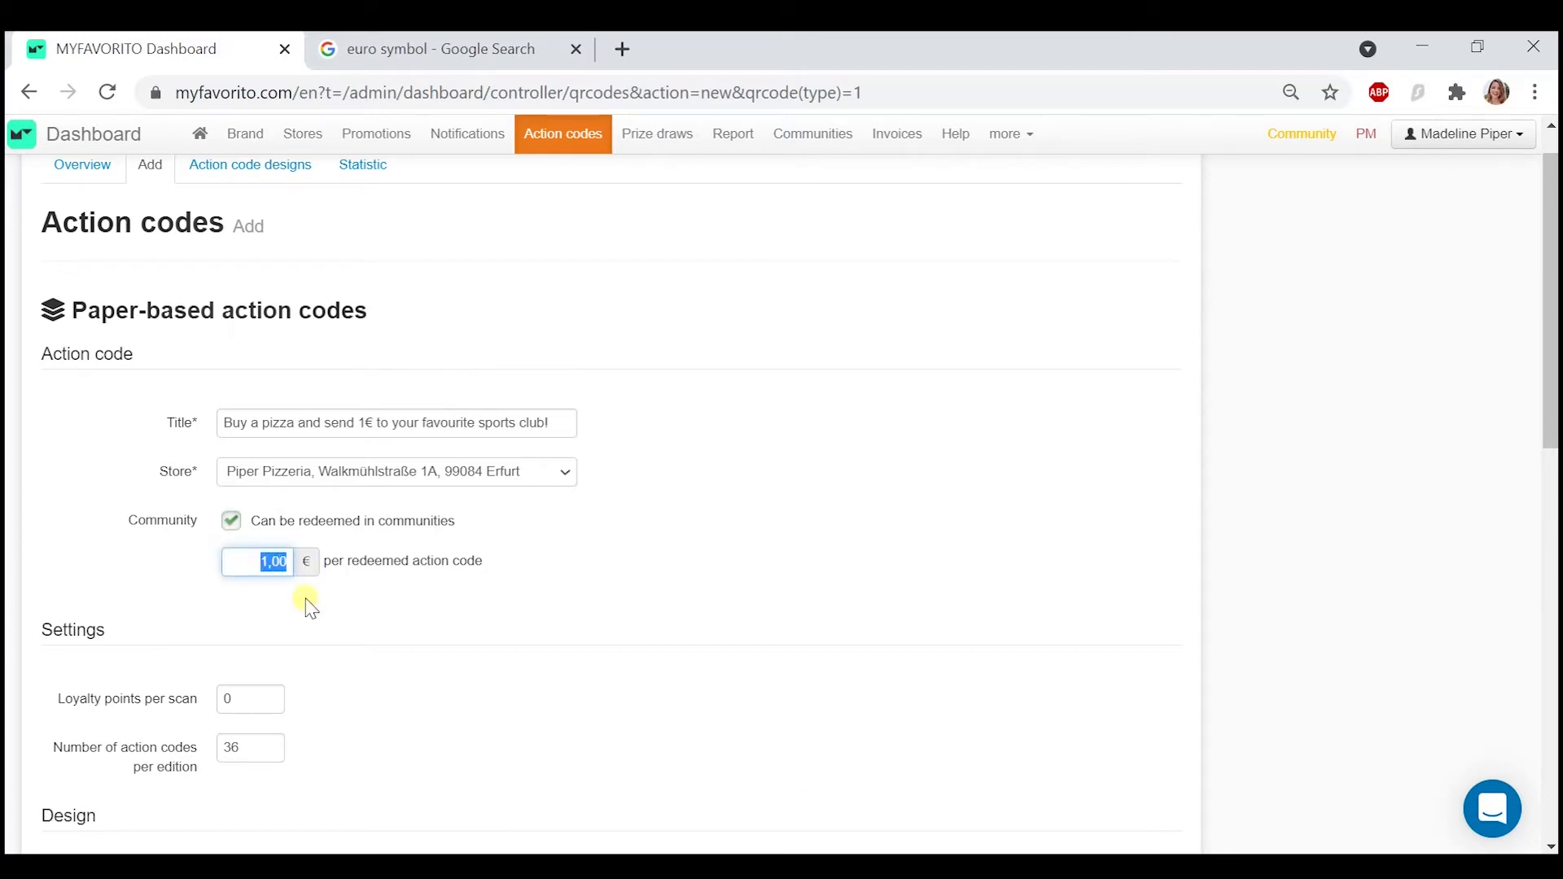
pyautogui.click(308, 604)
# - Set the number of action codes per edition to 100
pyautogui.scroll(-3, 309, 607)
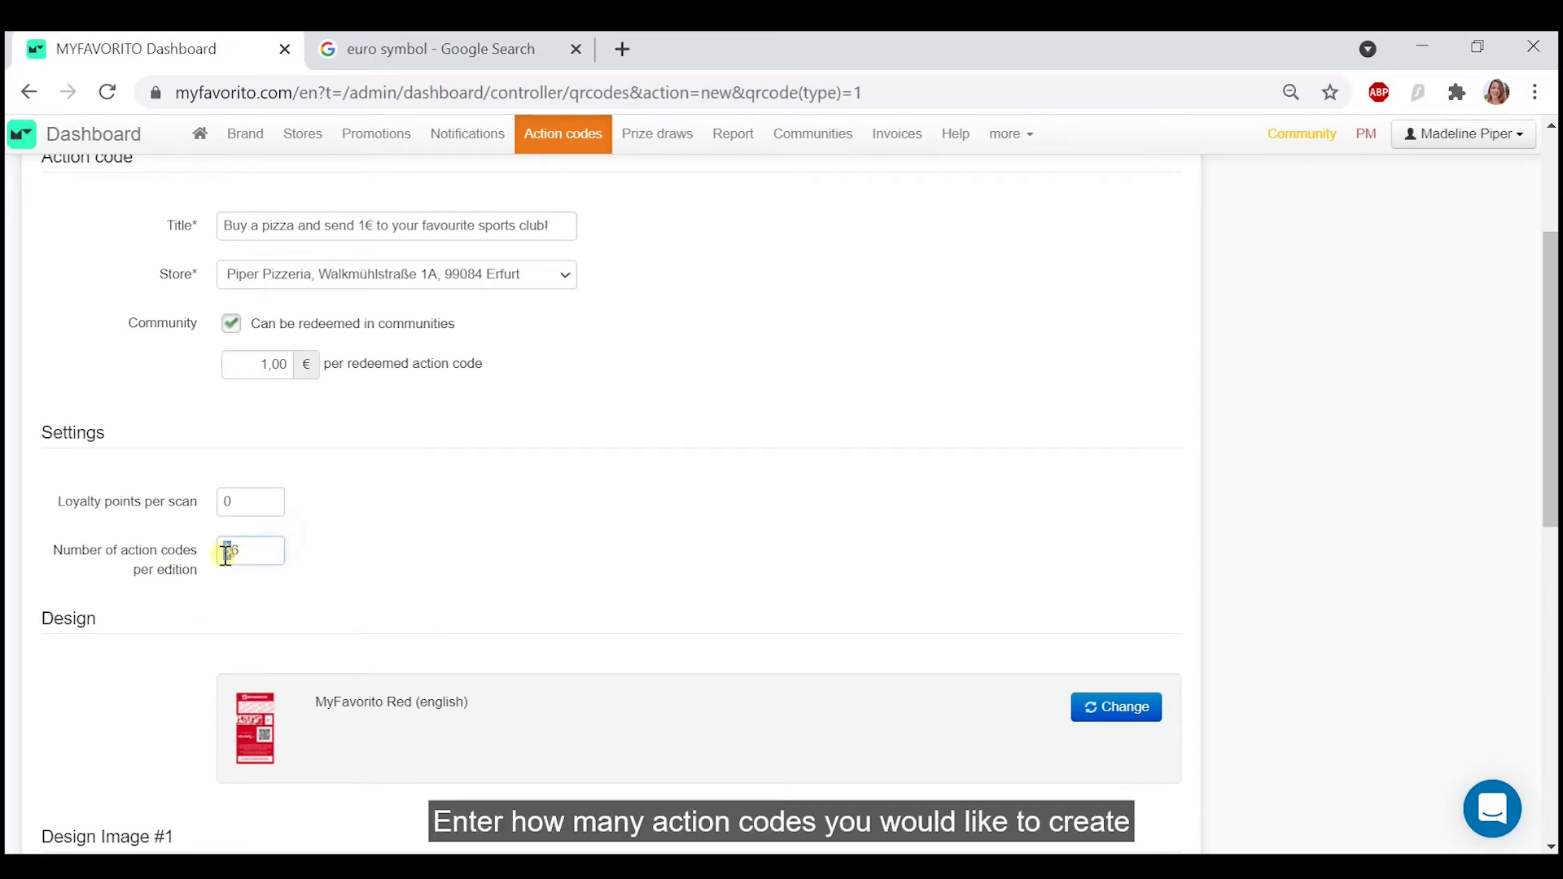
pyautogui.moveTo(227, 554); pyautogui.dragTo(297, 558)
pyautogui.write('100')
# - Change the action code design to MyFavorito 2021 Colour (English)
pyautogui.scroll(-2, 417, 573)
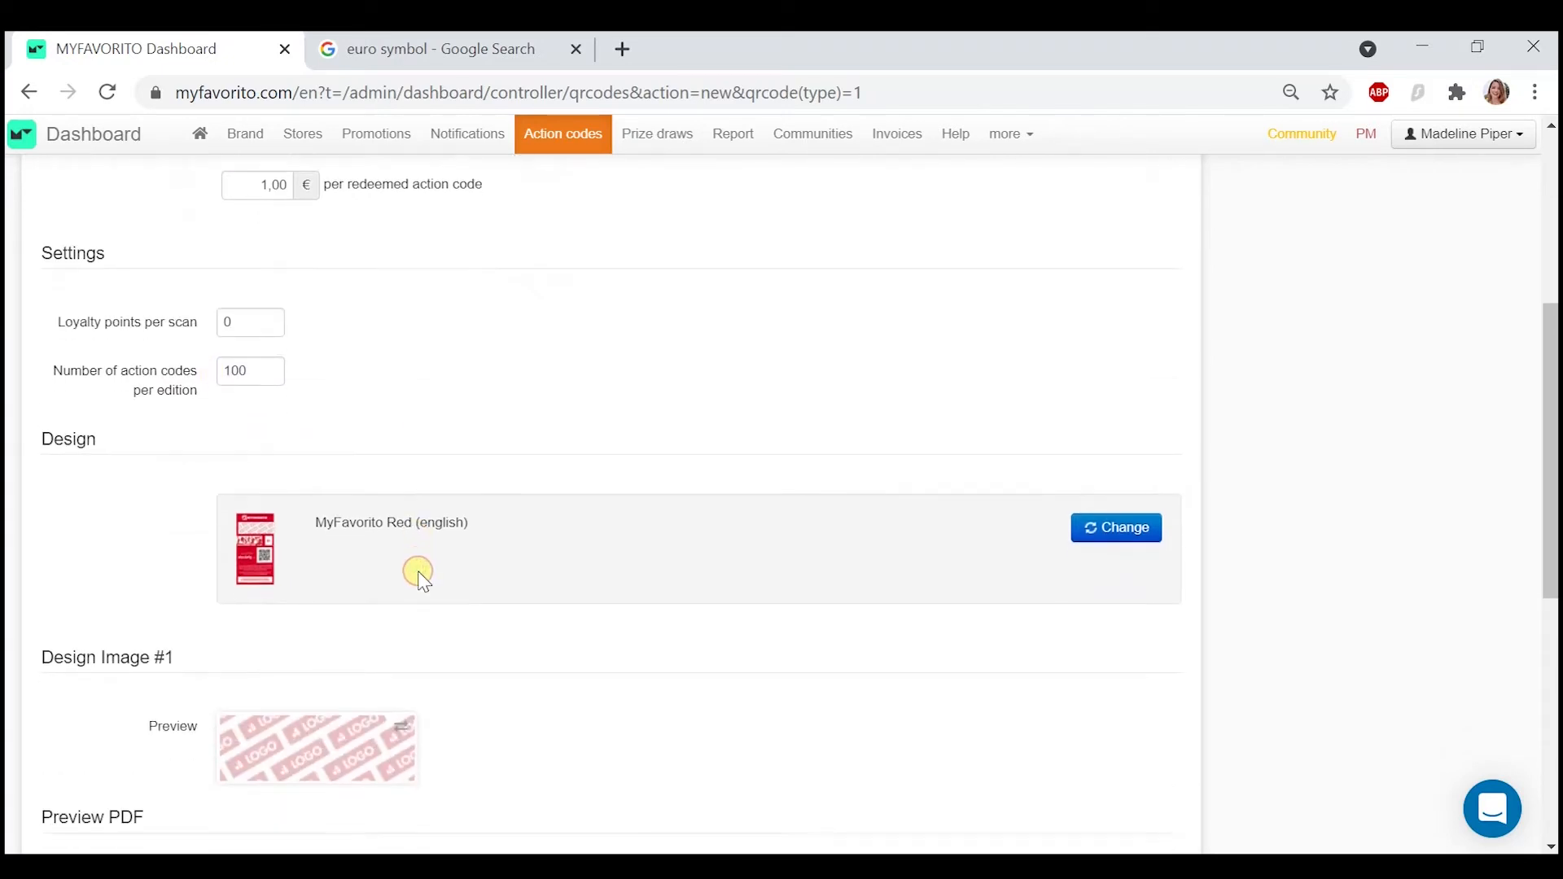
pyautogui.scroll(-1, 417, 573)
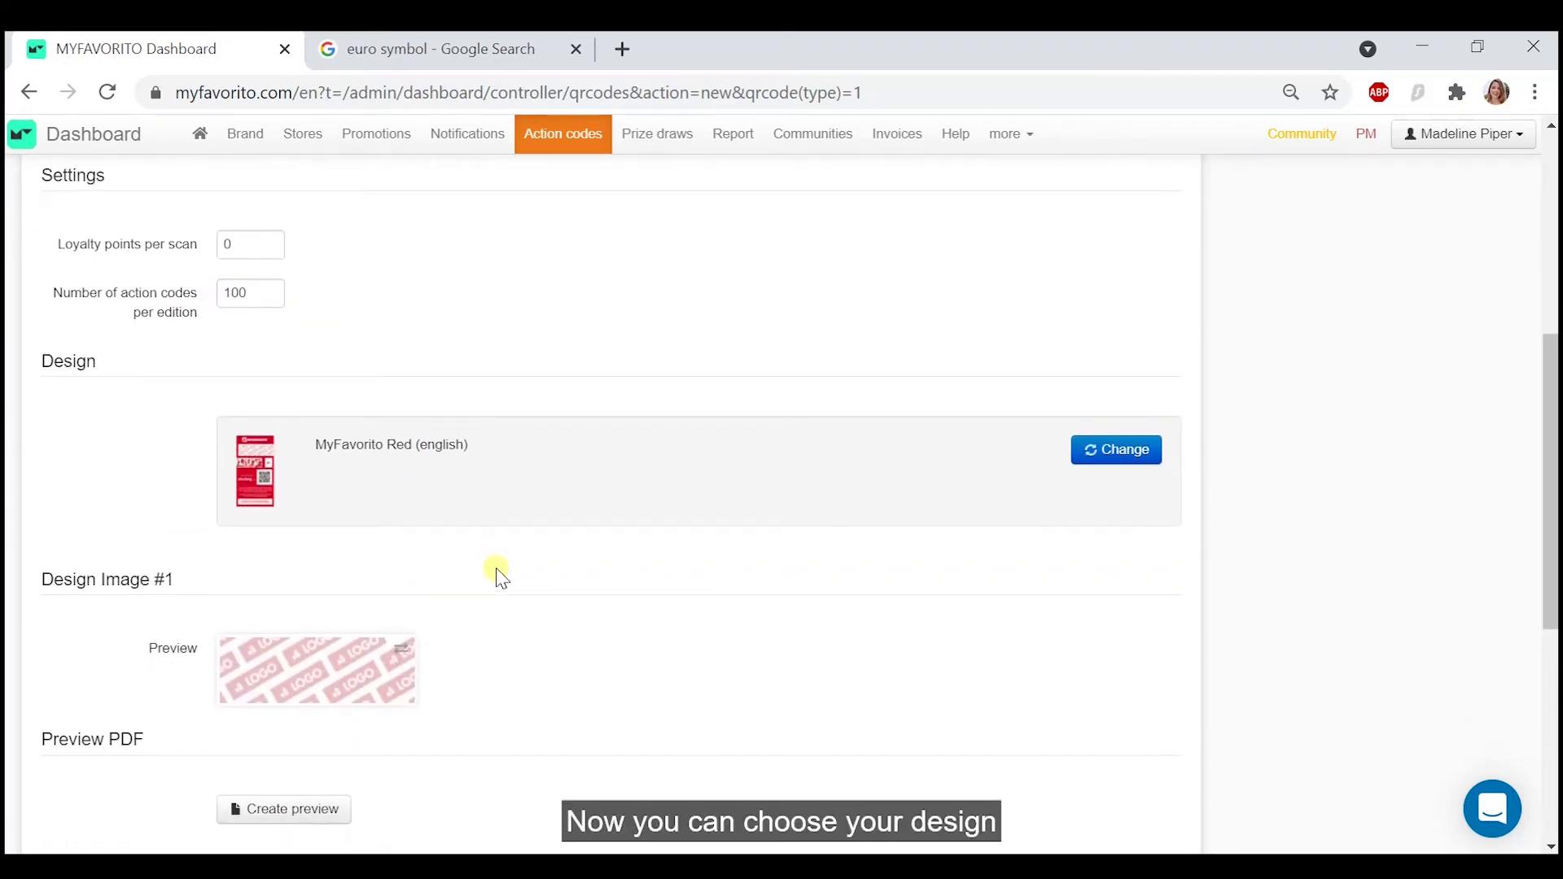
pyautogui.click(1147, 439)
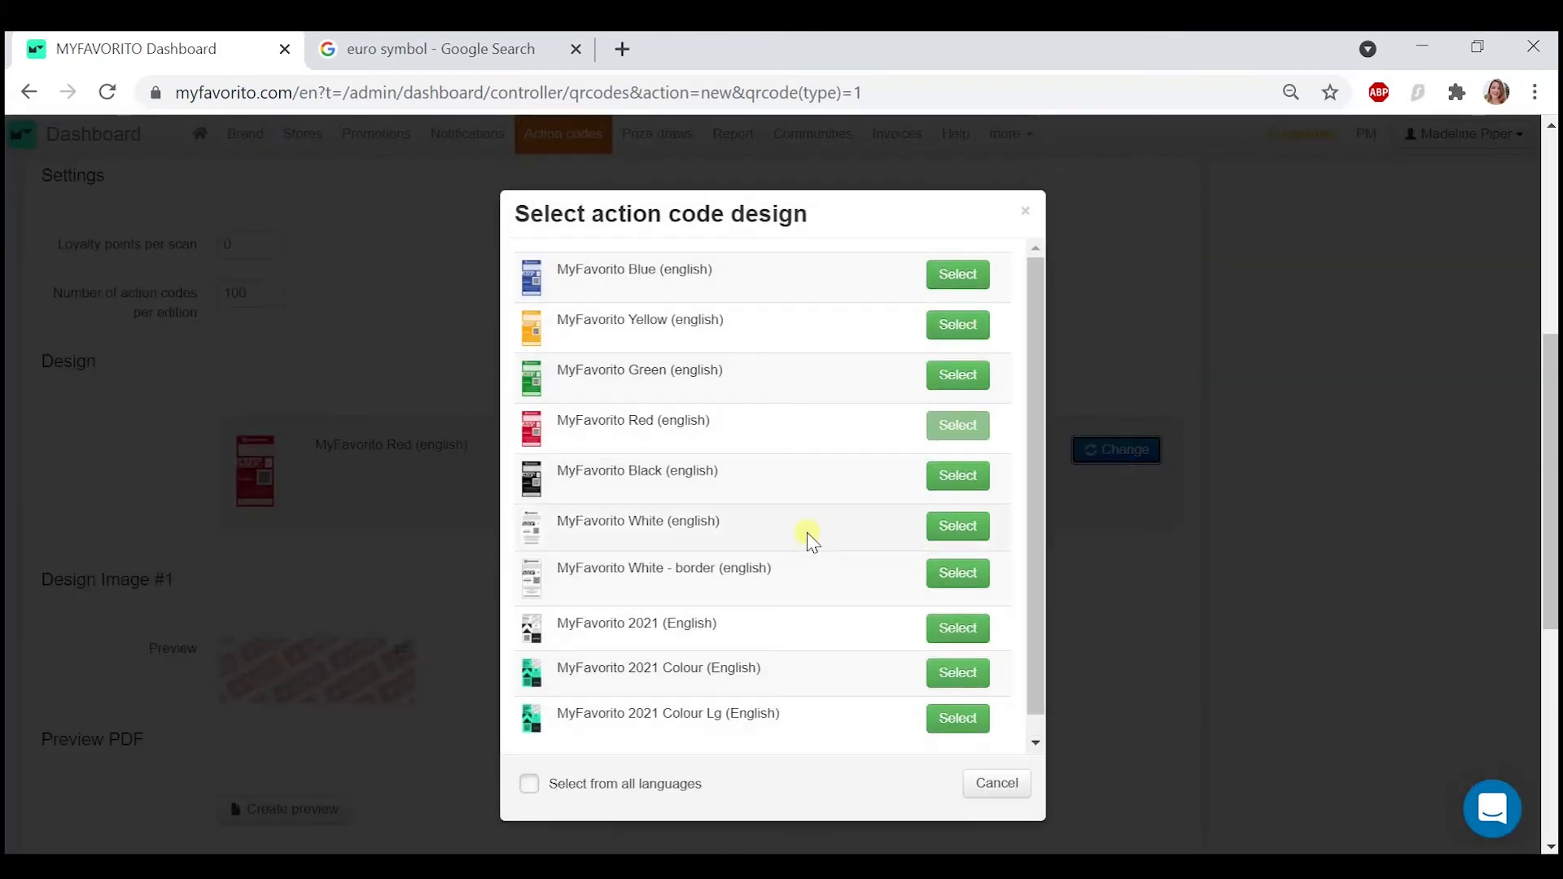
pyautogui.scroll(-1, 798, 544)
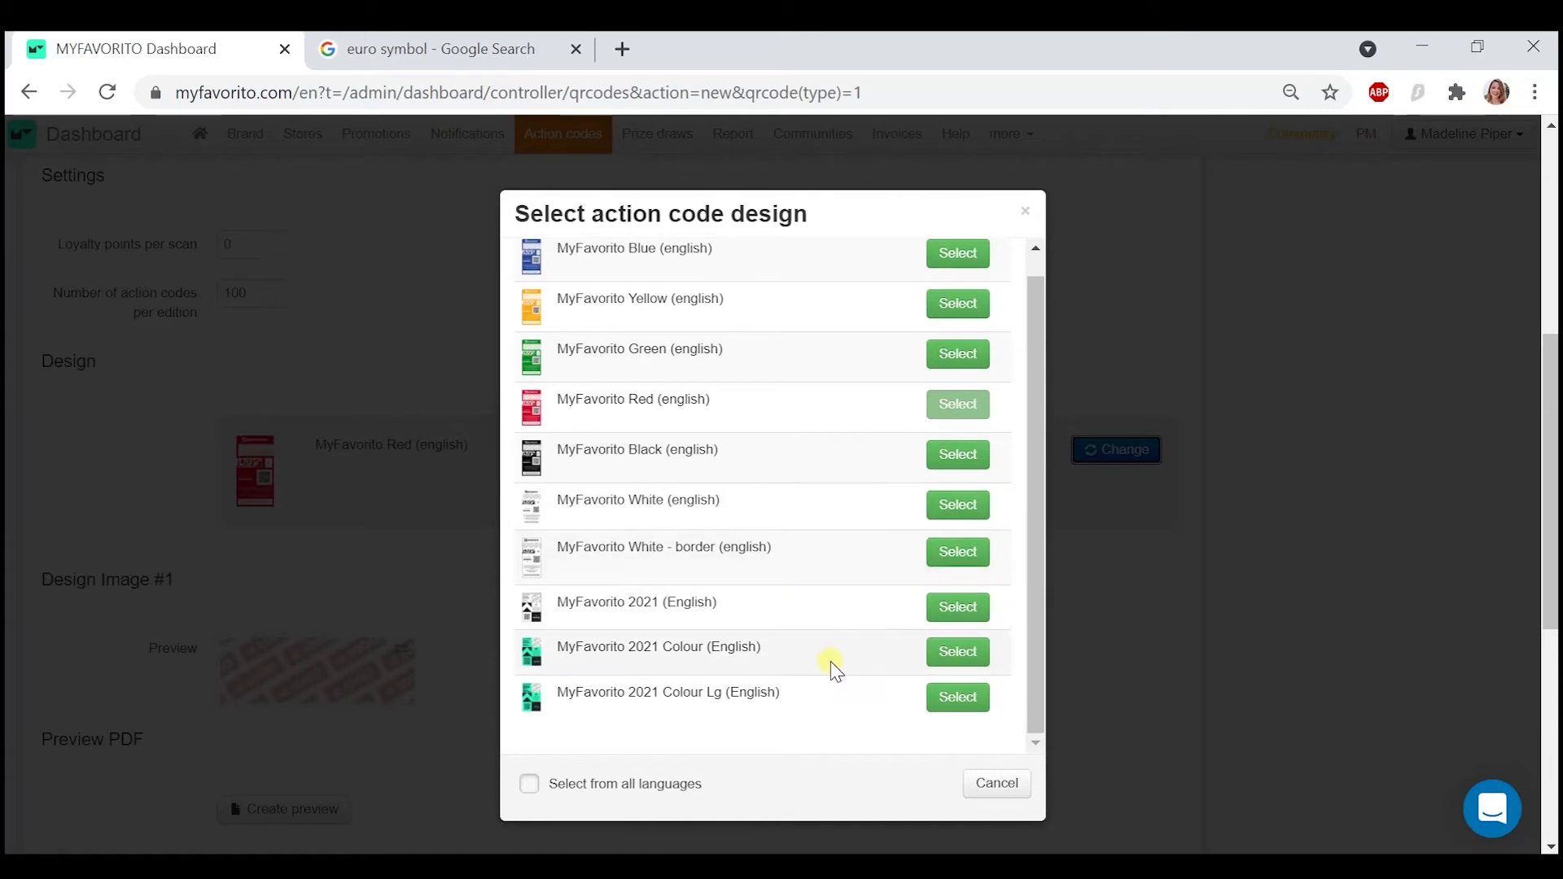
pyautogui.click(958, 654)
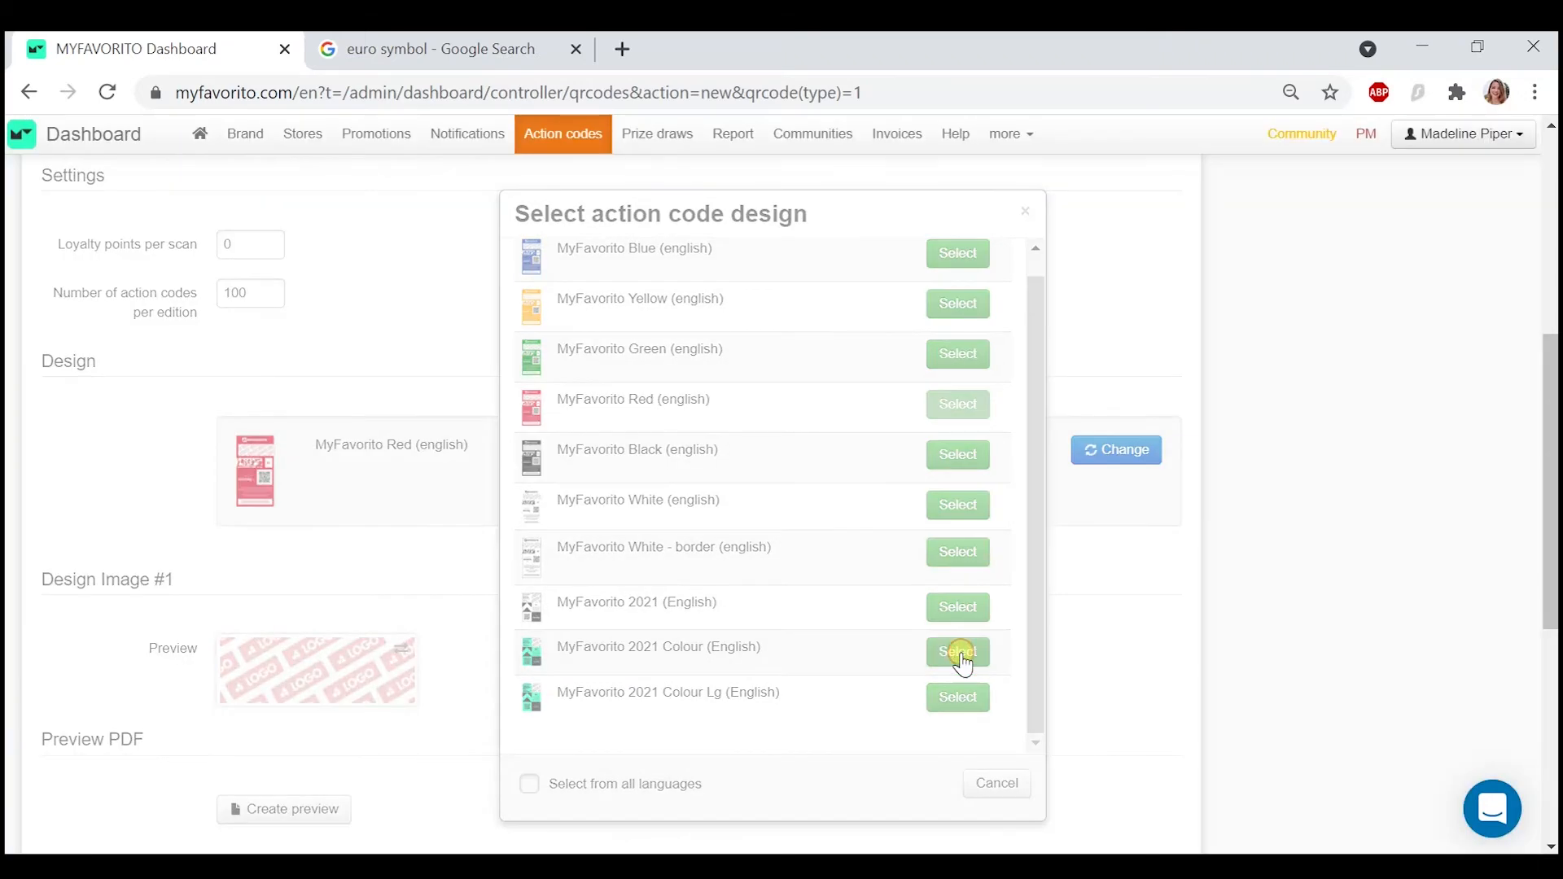
# - Upload PIzzeria_Logo.jpg as Design Image #1, keeping the default crop
pyautogui.scroll(-2, 438, 658)
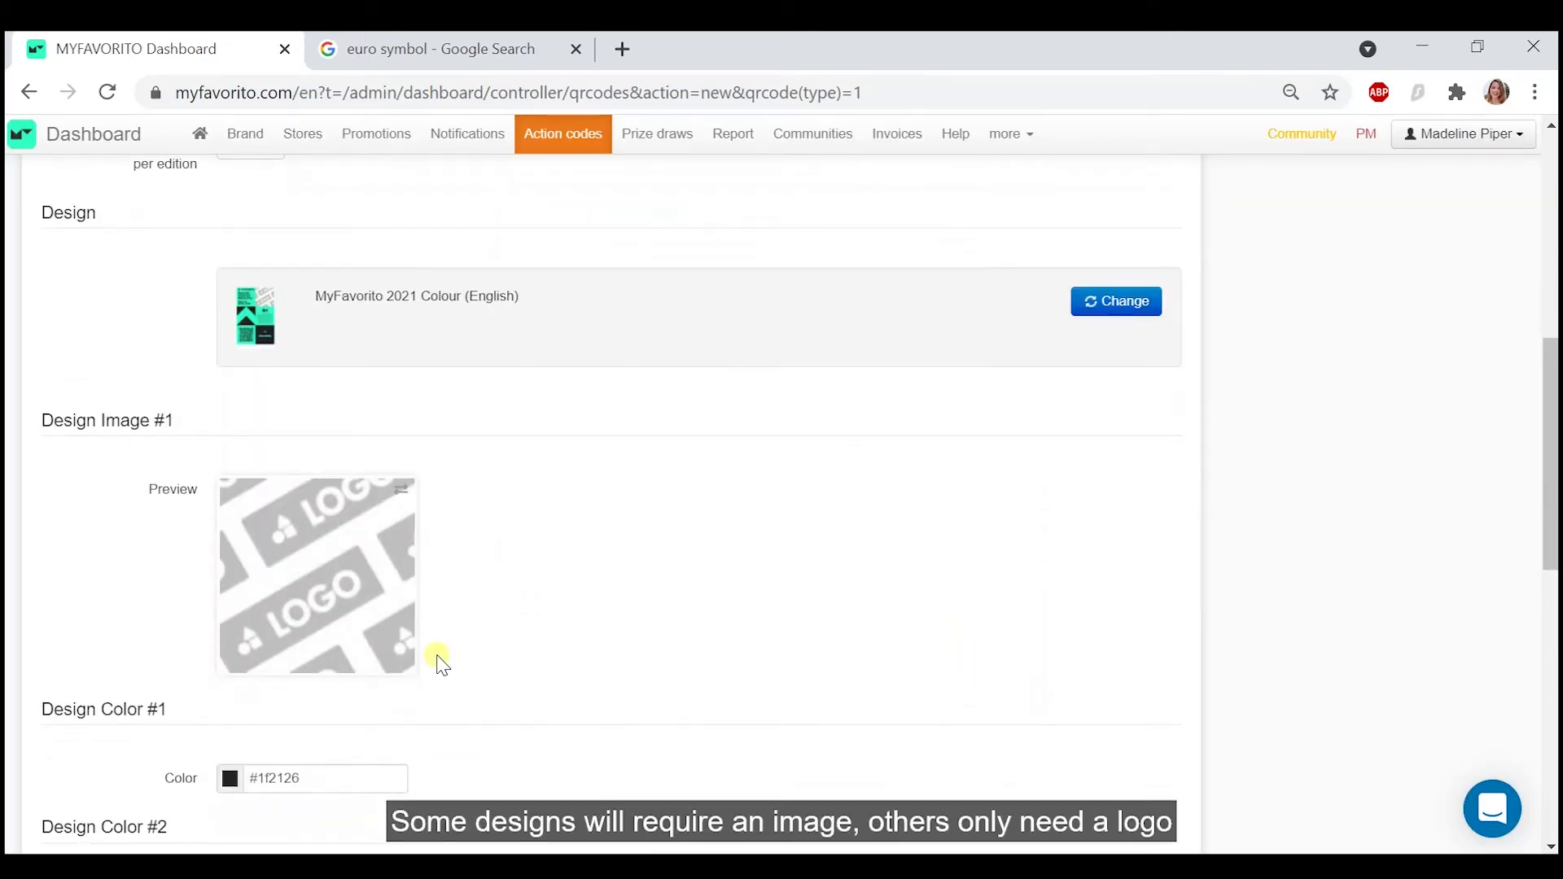
pyautogui.click(341, 602)
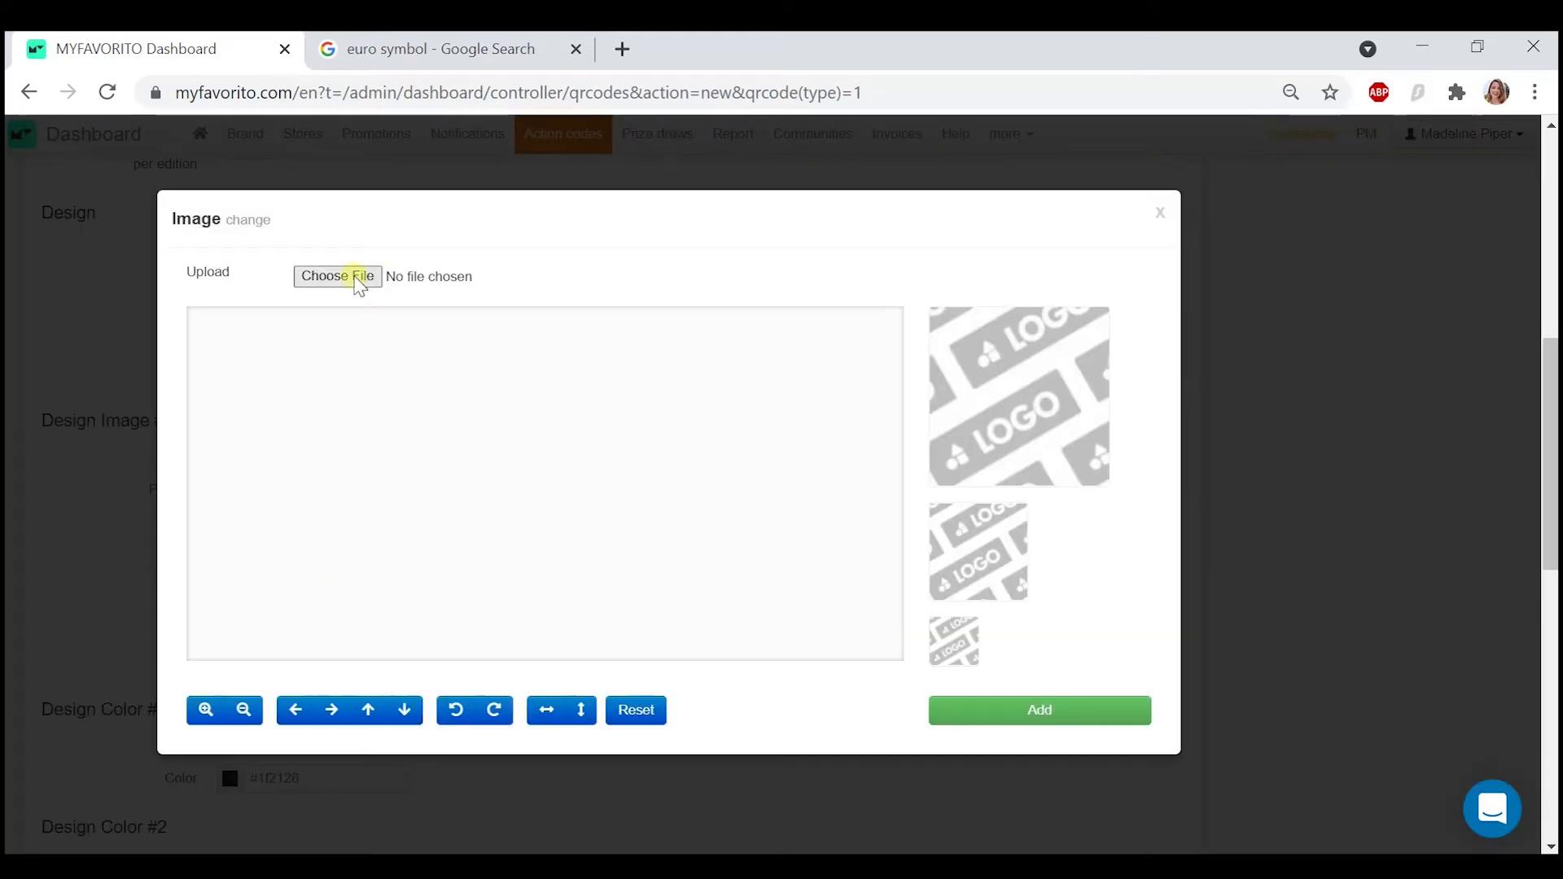
pyautogui.click(356, 275)
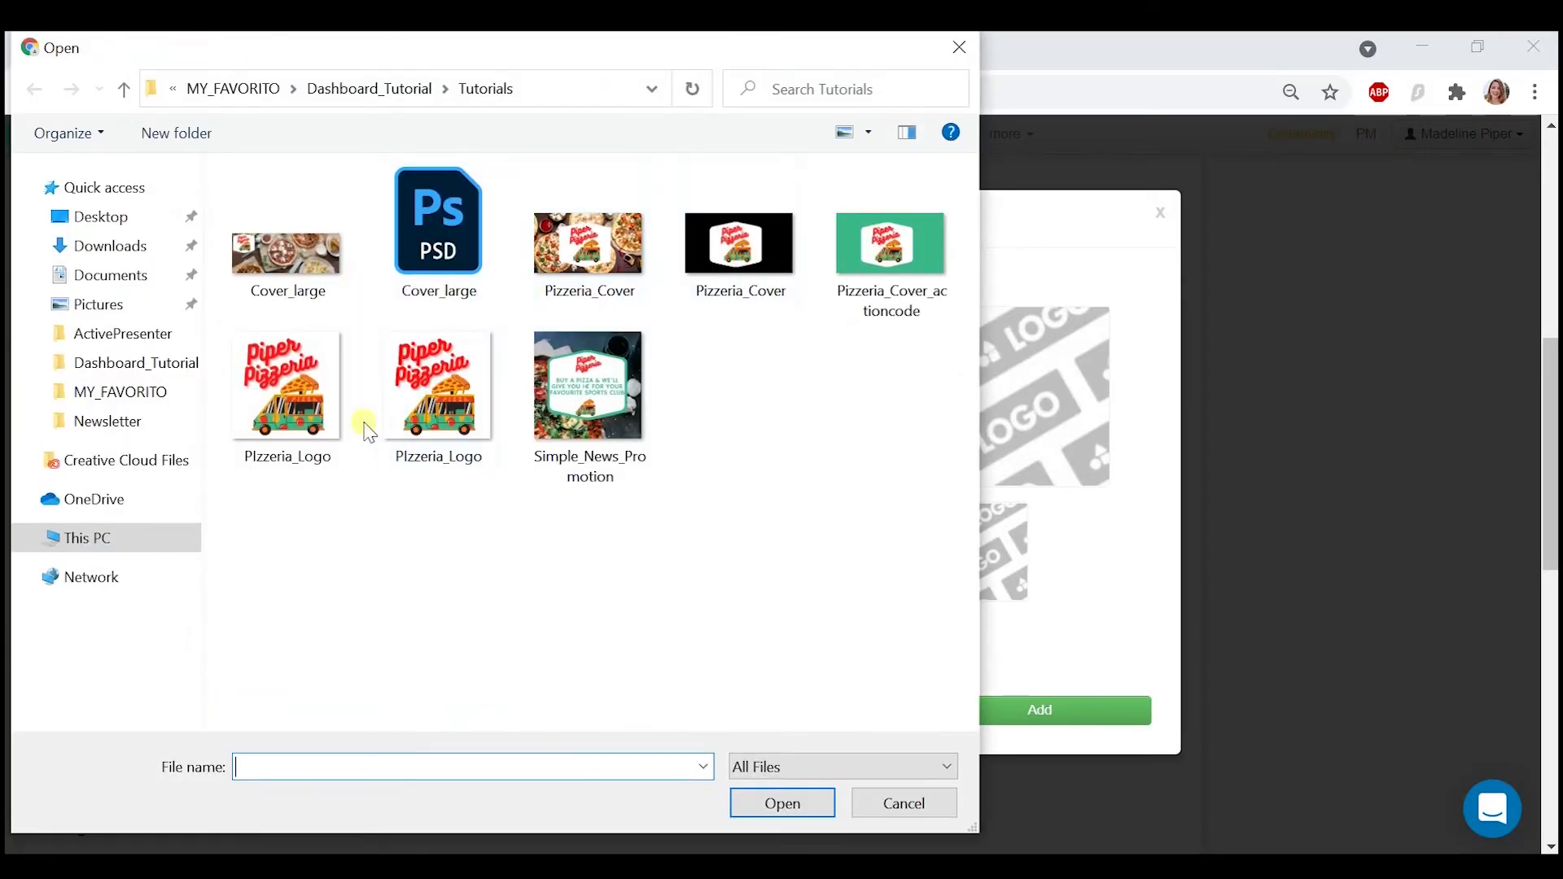
pyautogui.click(337, 432)
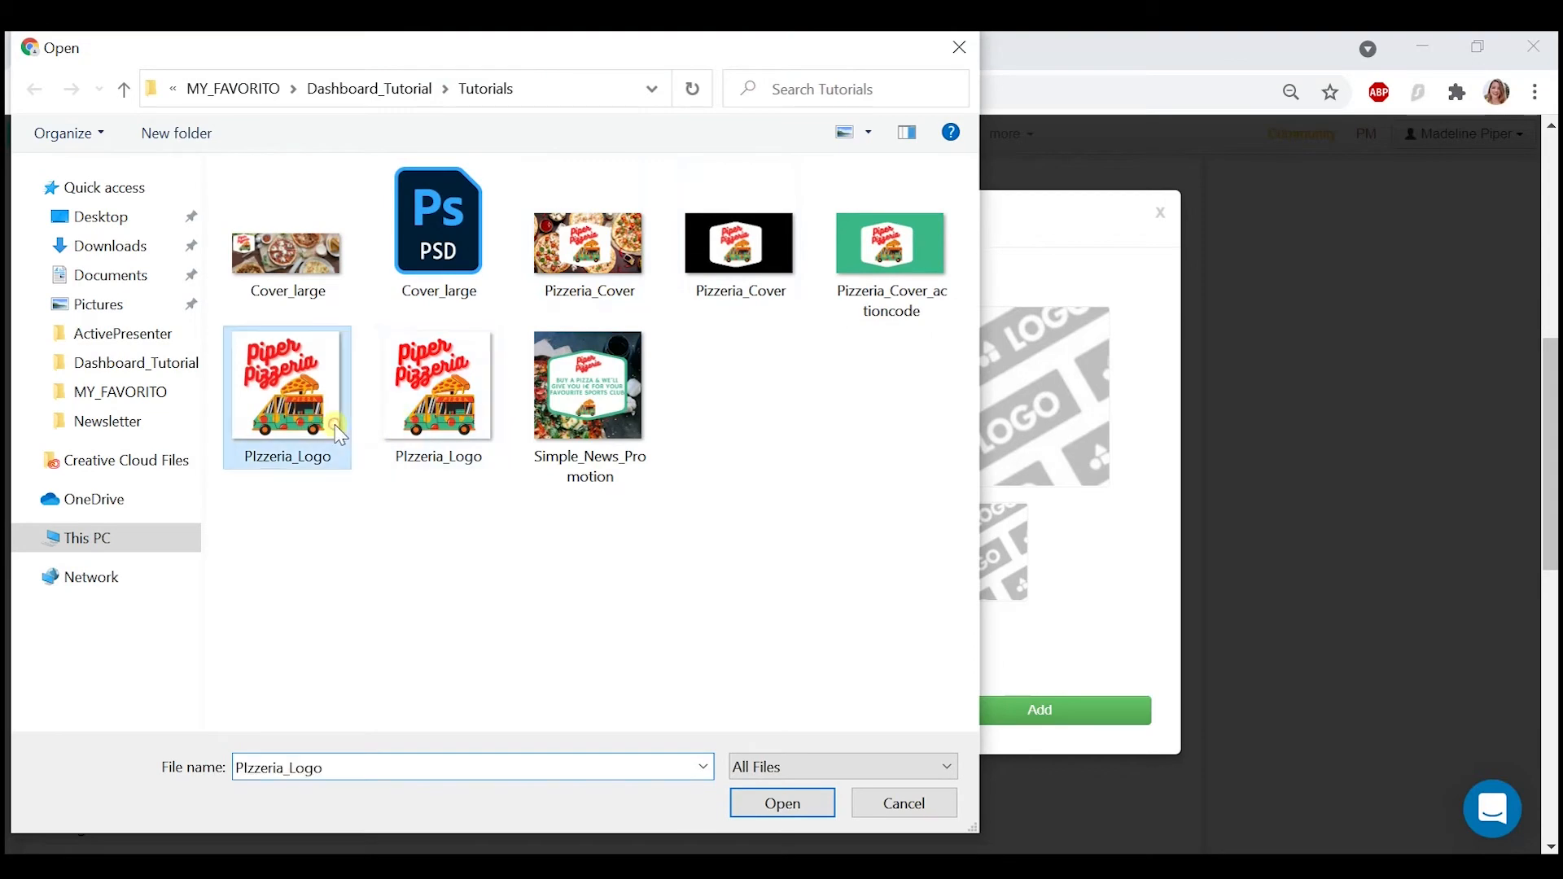
pyautogui.click(806, 806)
pyautogui.click(1017, 720)
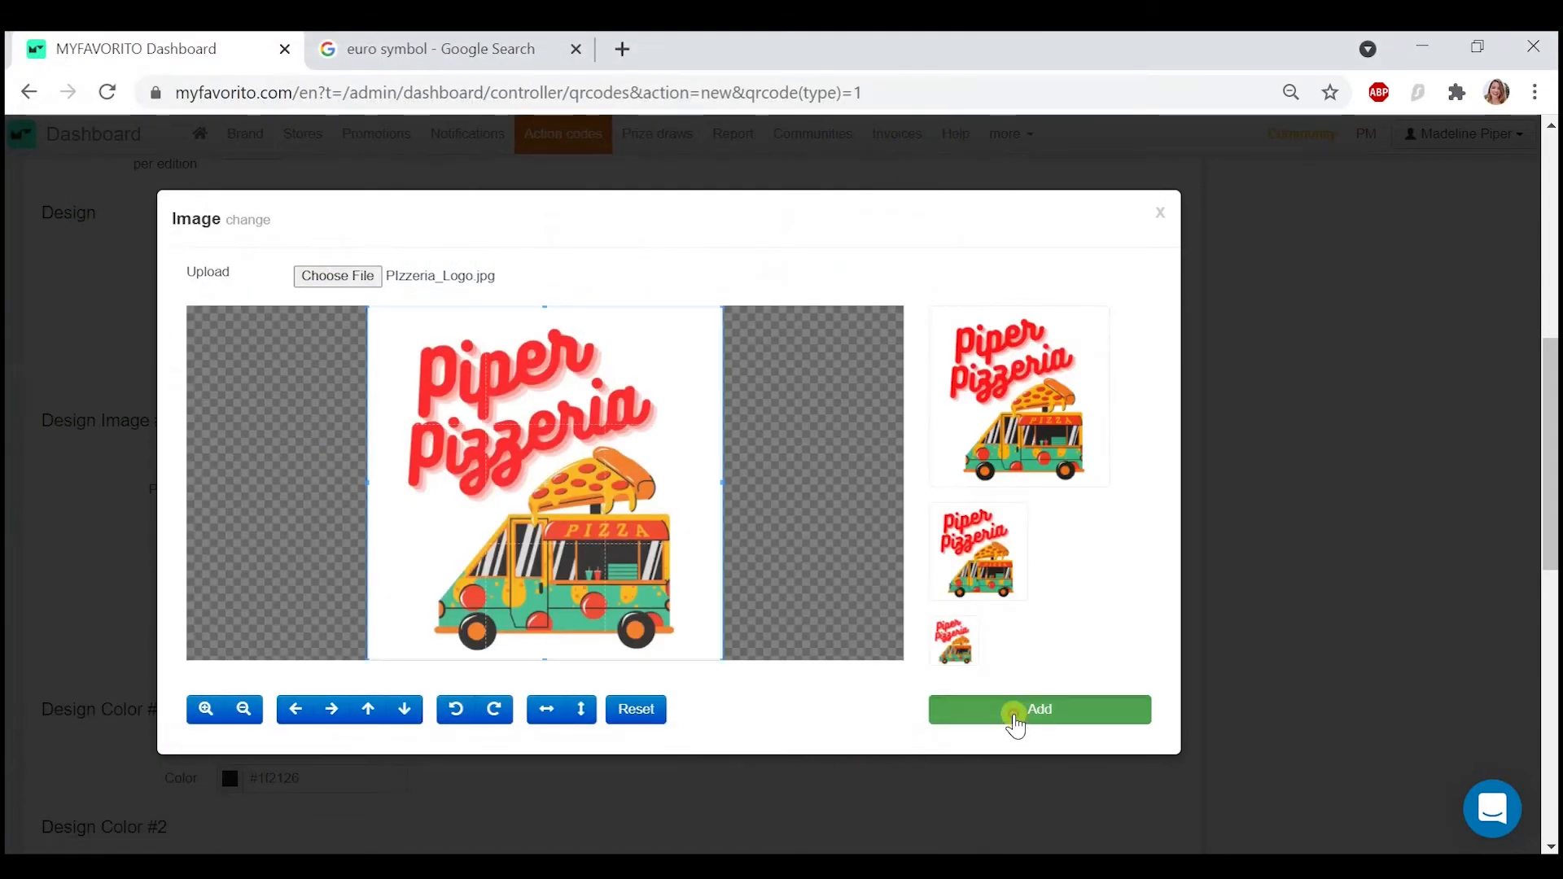
# - Set Design Color #1 to the near-white #fcfcfc
pyautogui.scroll(-3, 580, 663)
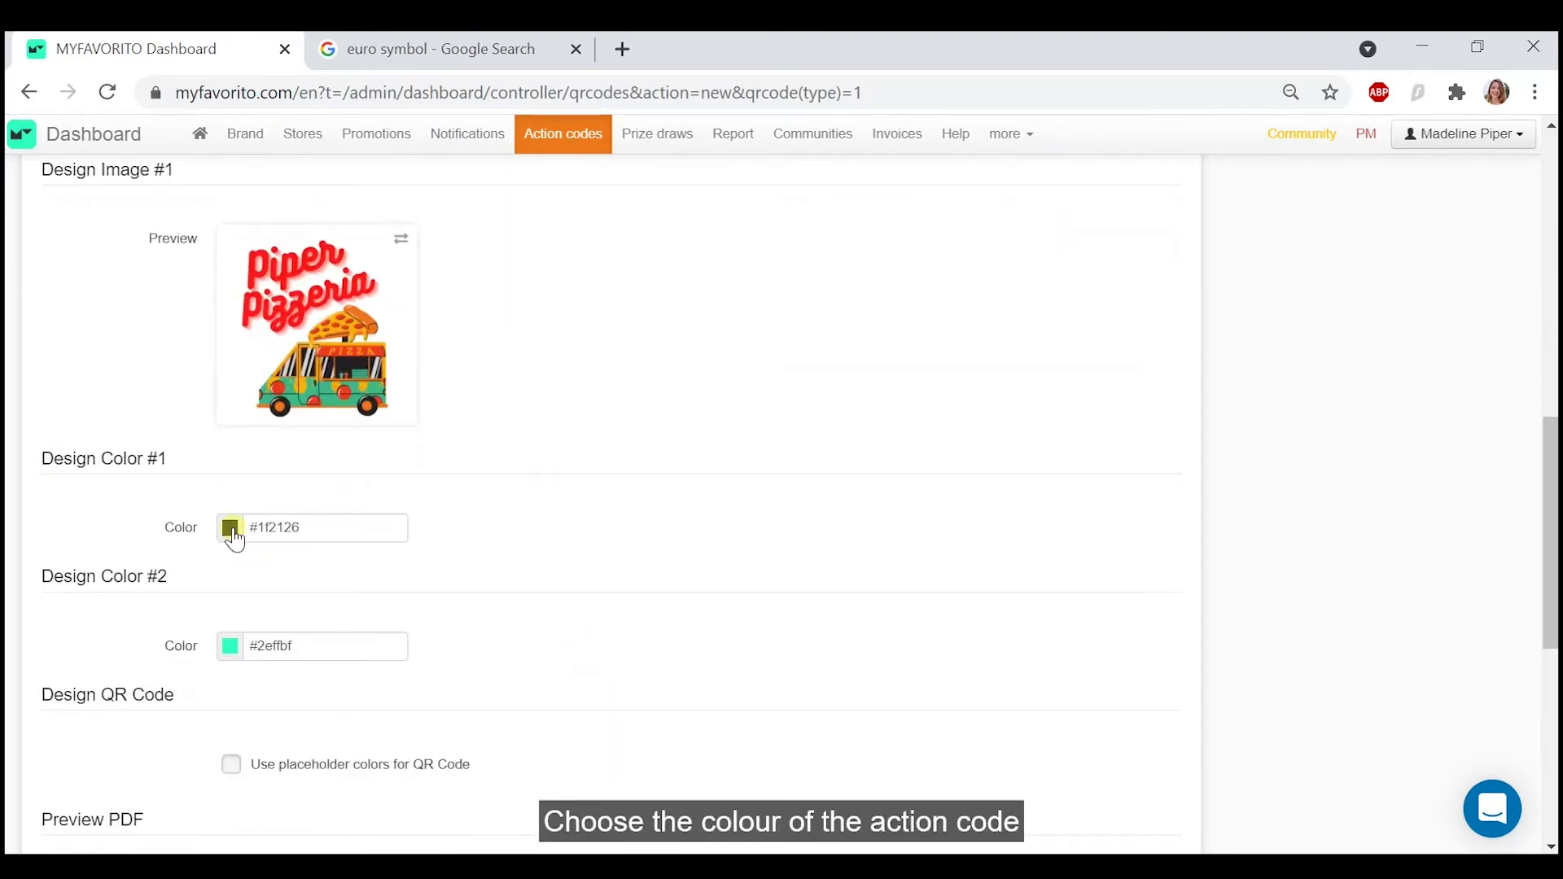
pyautogui.click(235, 539)
pyautogui.click(223, 552)
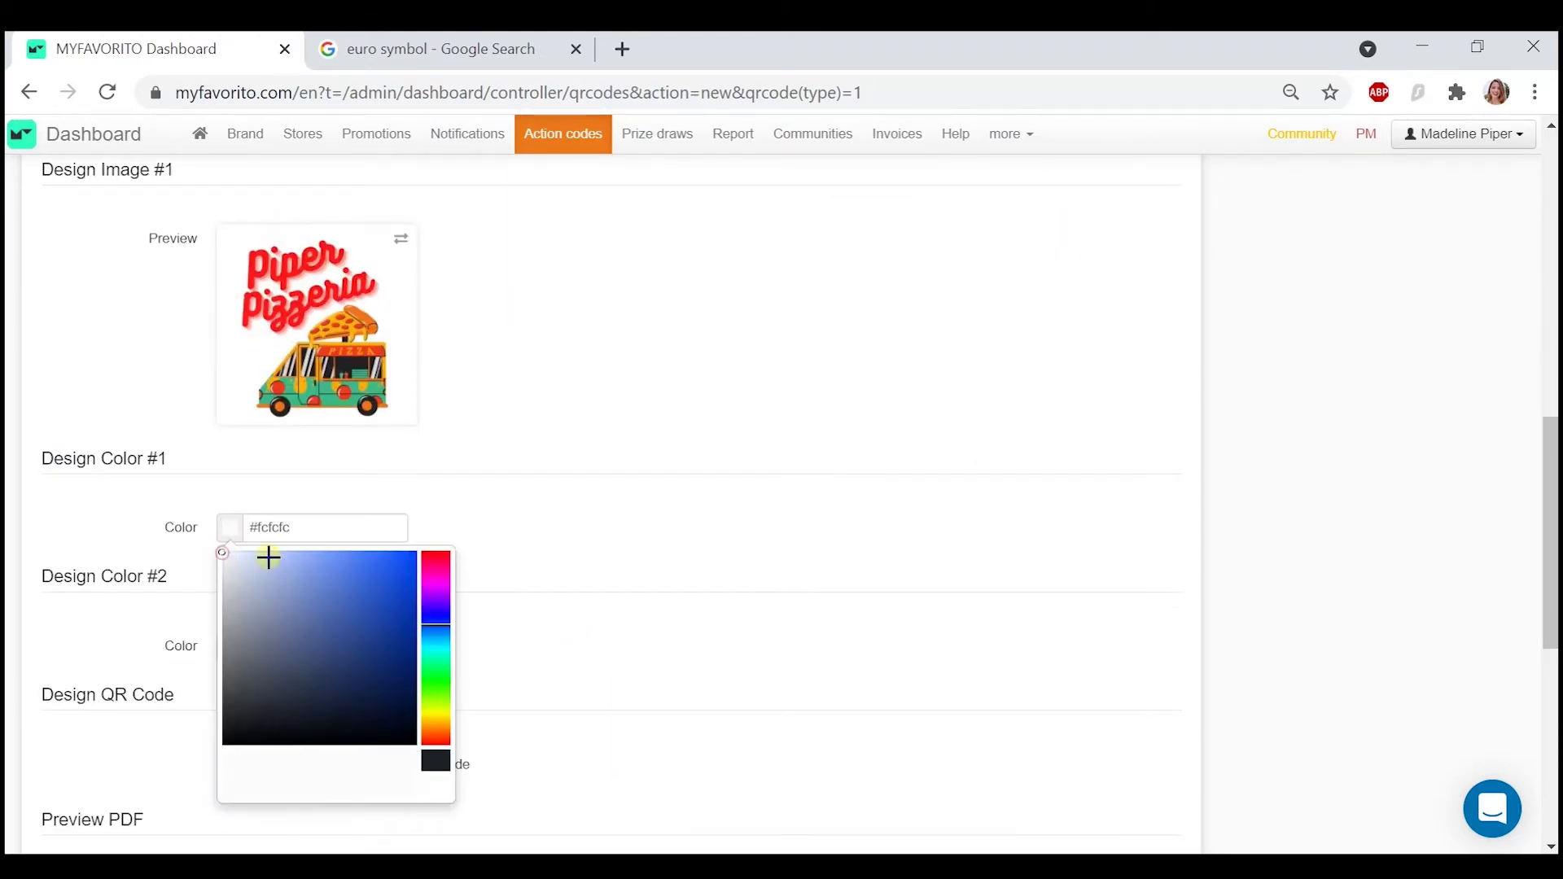
pyautogui.click(585, 570)
# - Set Design Color #2 to the red #ff2e49
pyautogui.moveTo(301, 644); pyautogui.dragTo(231, 652)
pyautogui.click(231, 652)
pyautogui.scroll(-1, 325, 645)
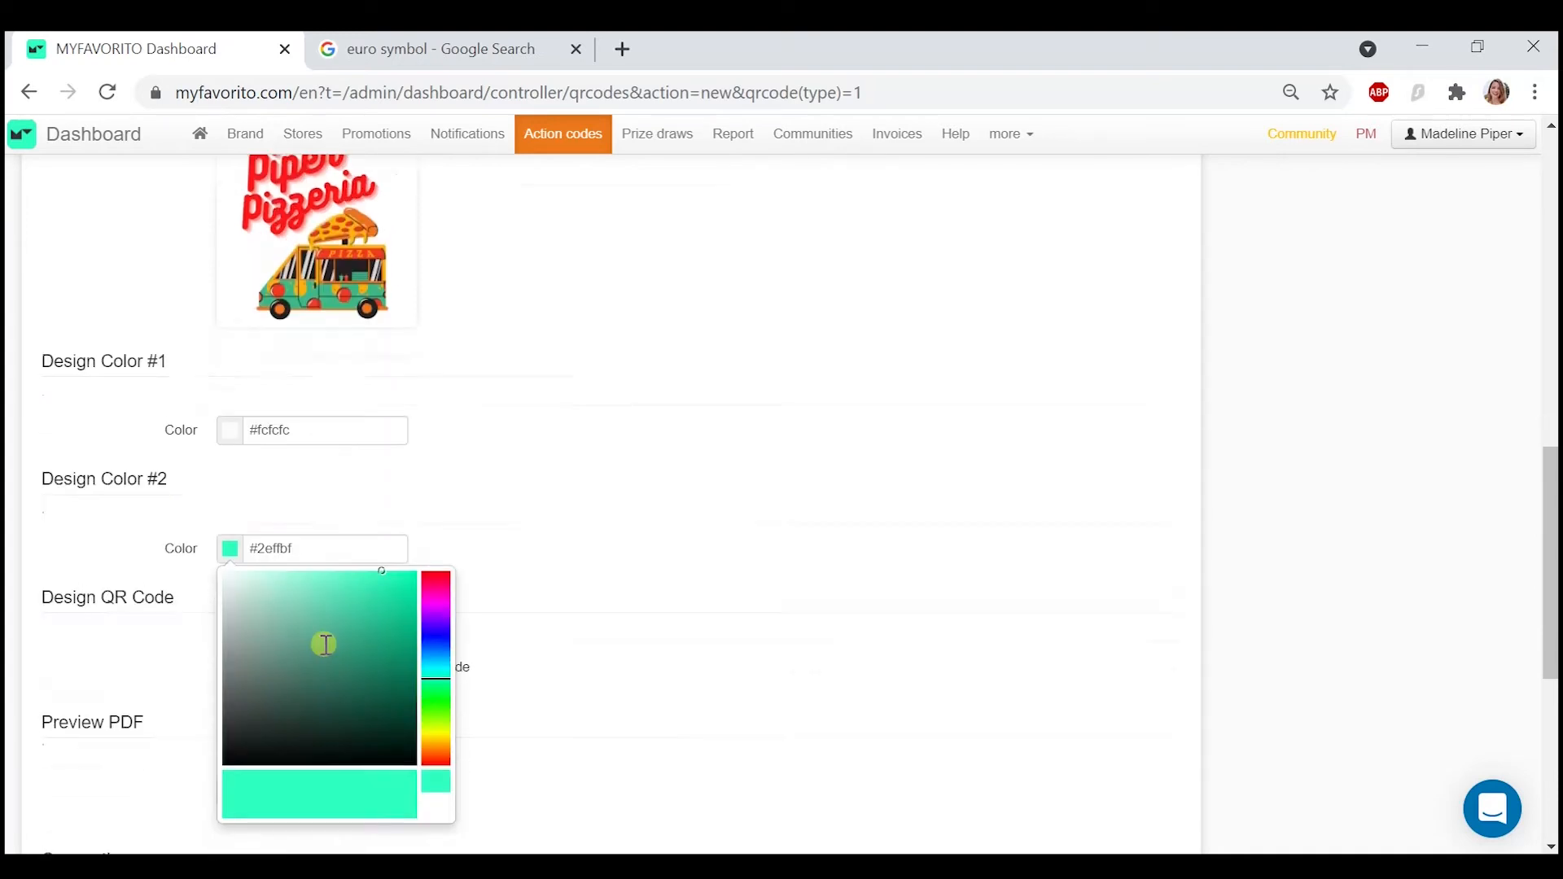
pyautogui.click(436, 575)
pyautogui.click(624, 533)
# - Create a PDF preview of the action codes, download it and open the file
pyautogui.scroll(-2, 438, 619)
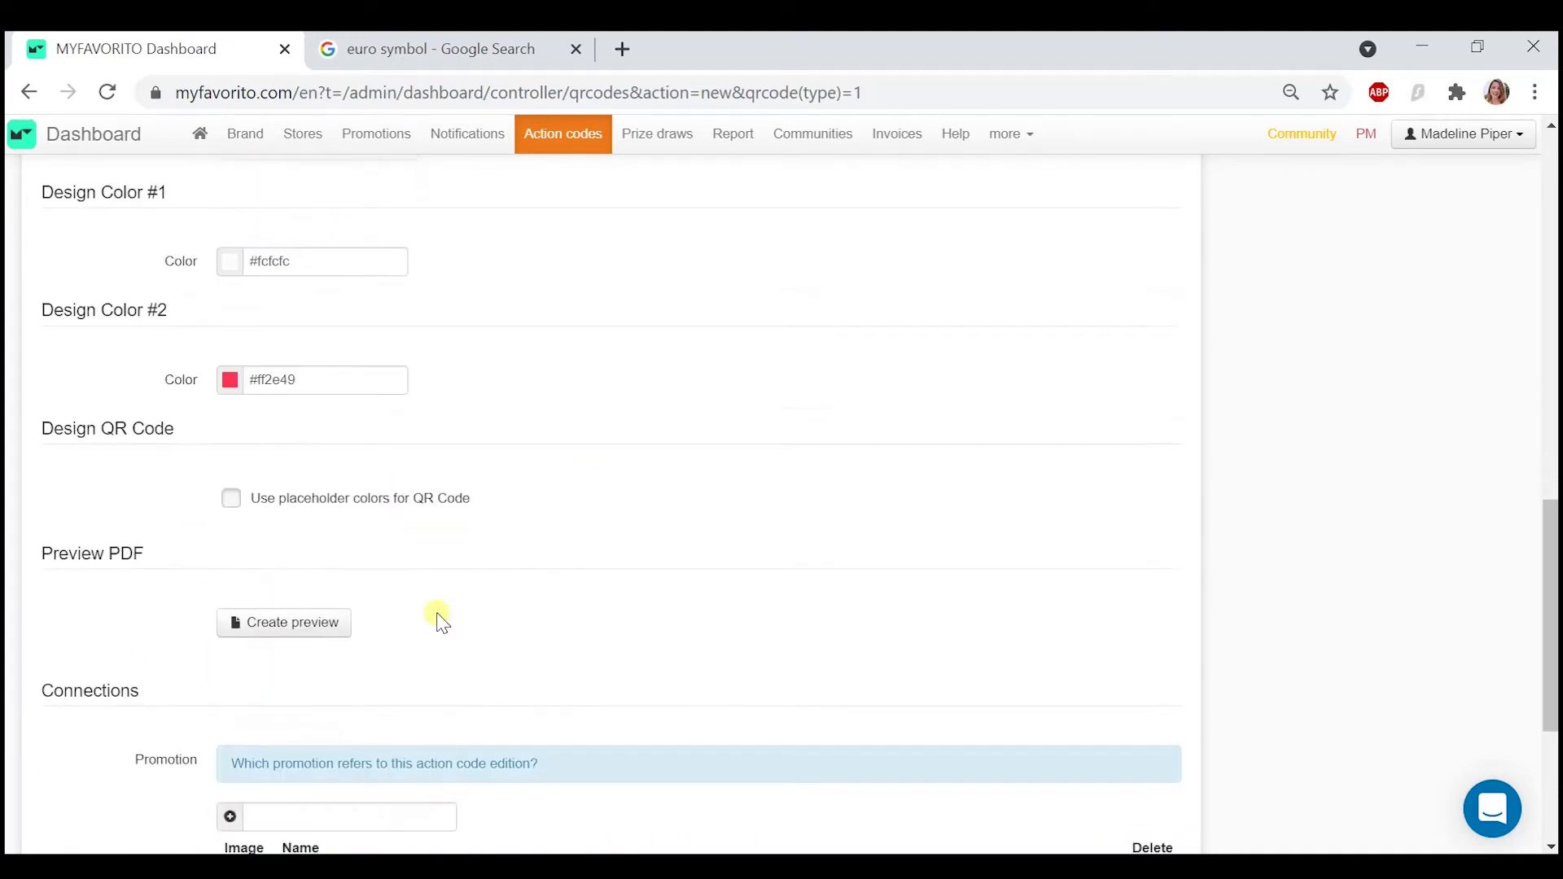
pyautogui.click(309, 613)
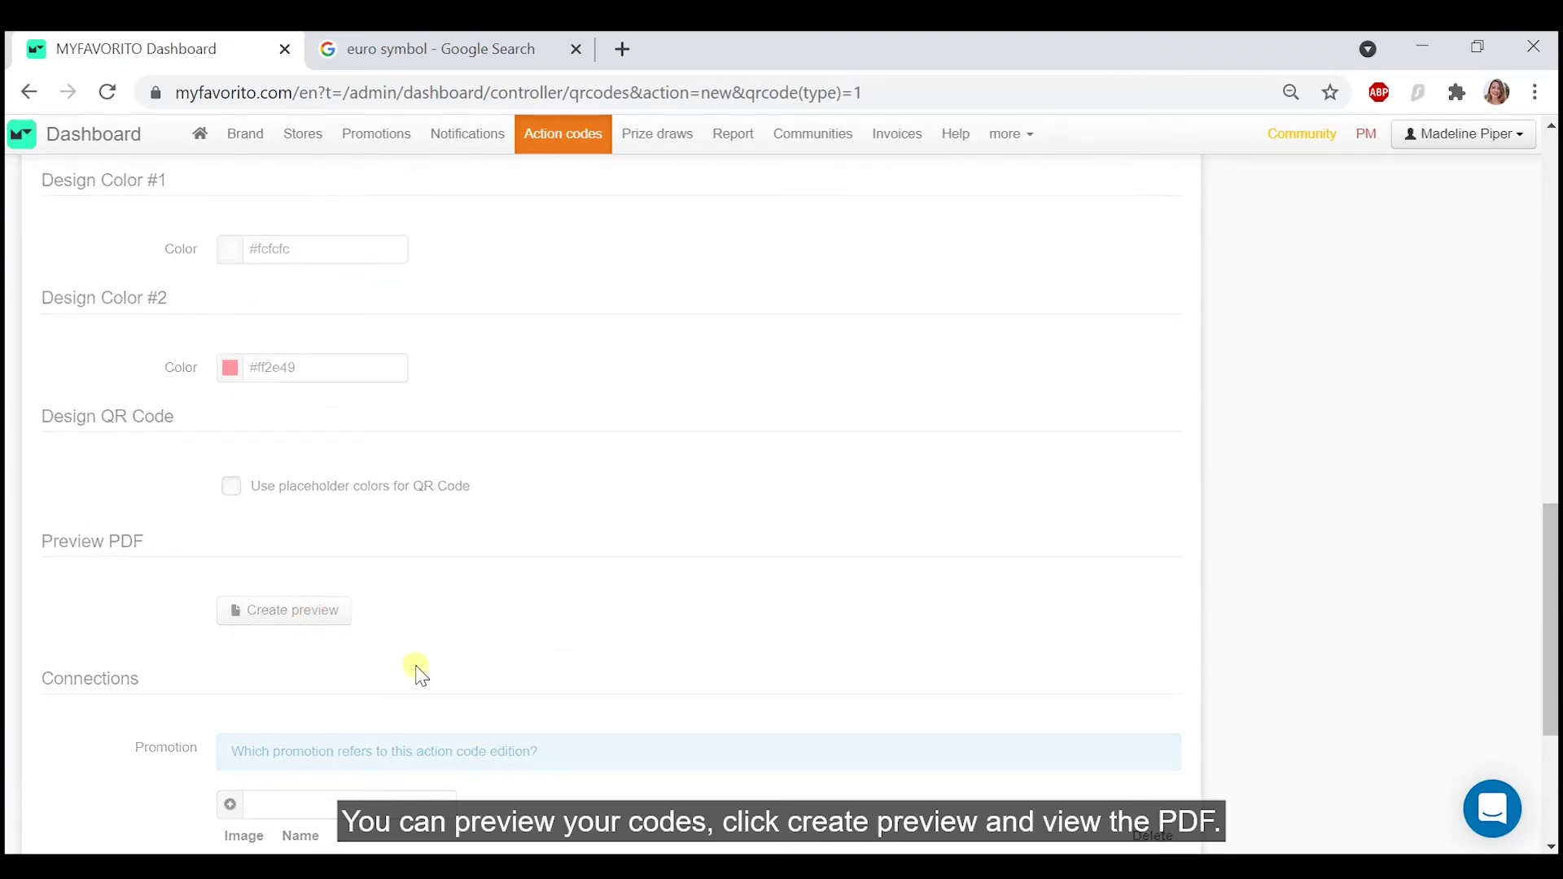
pyautogui.click(326, 662)
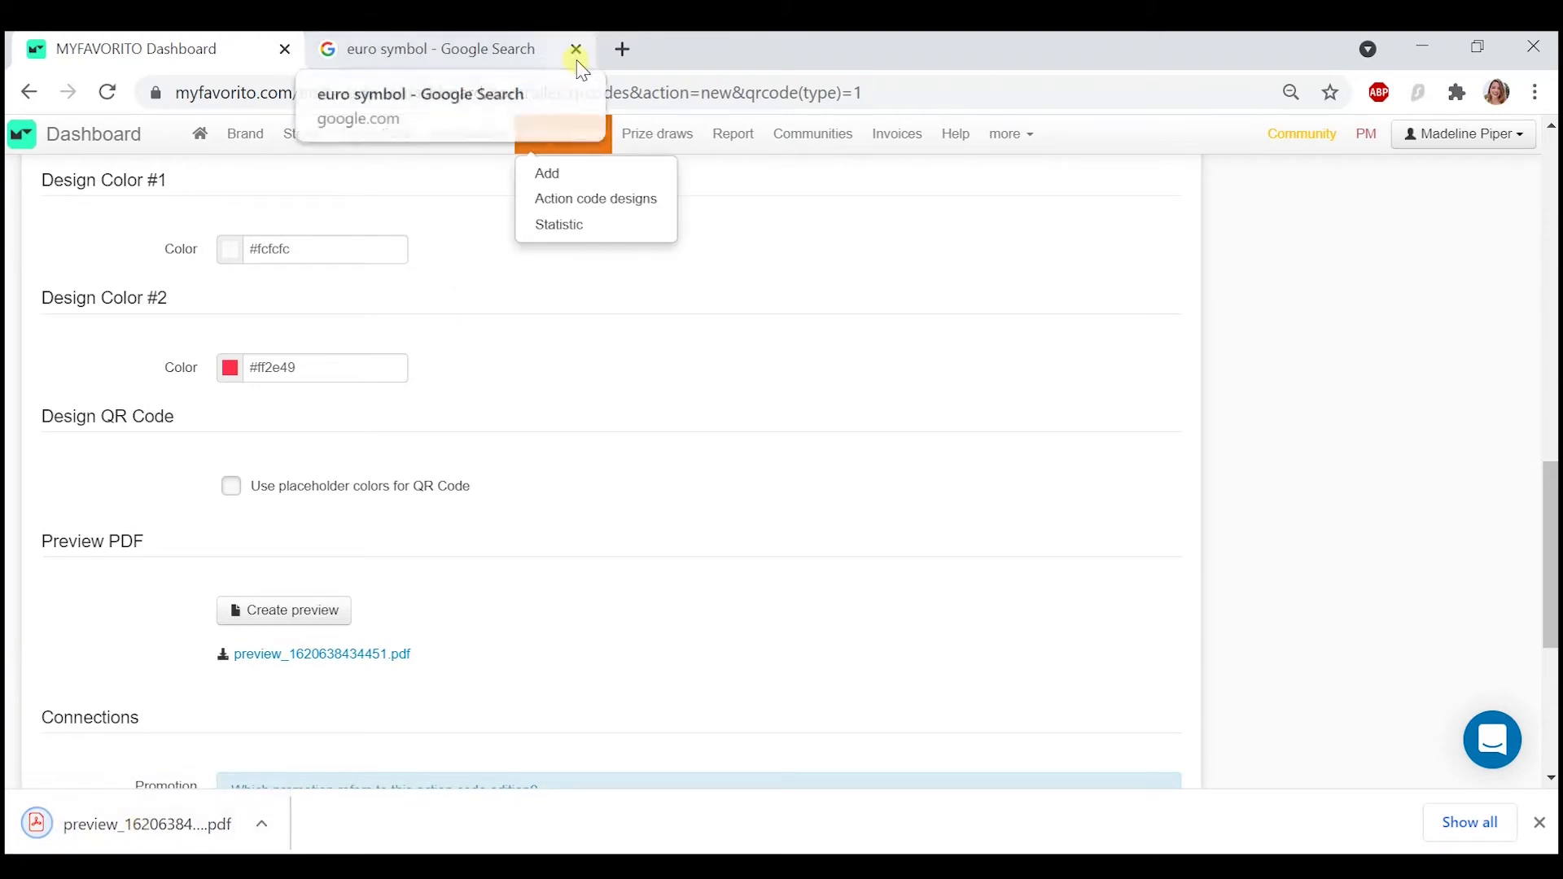
pyautogui.click(126, 824)
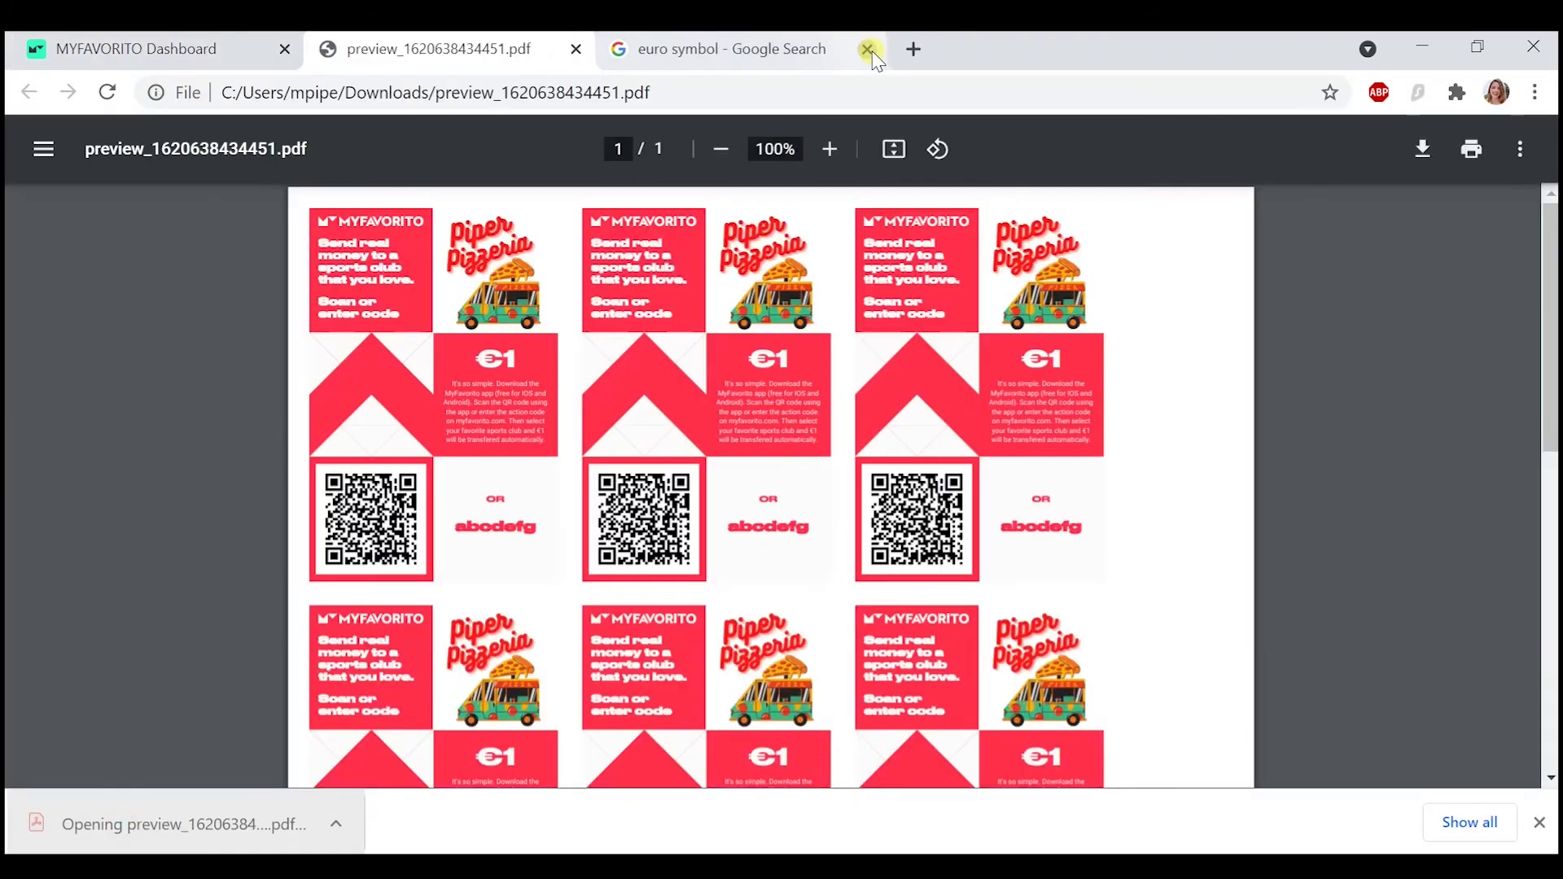
# - Look through the action codes in the PDF preview and close both the euro symbol search and the preview
pyautogui.click(867, 49)
pyautogui.scroll(-3, 373, 550)
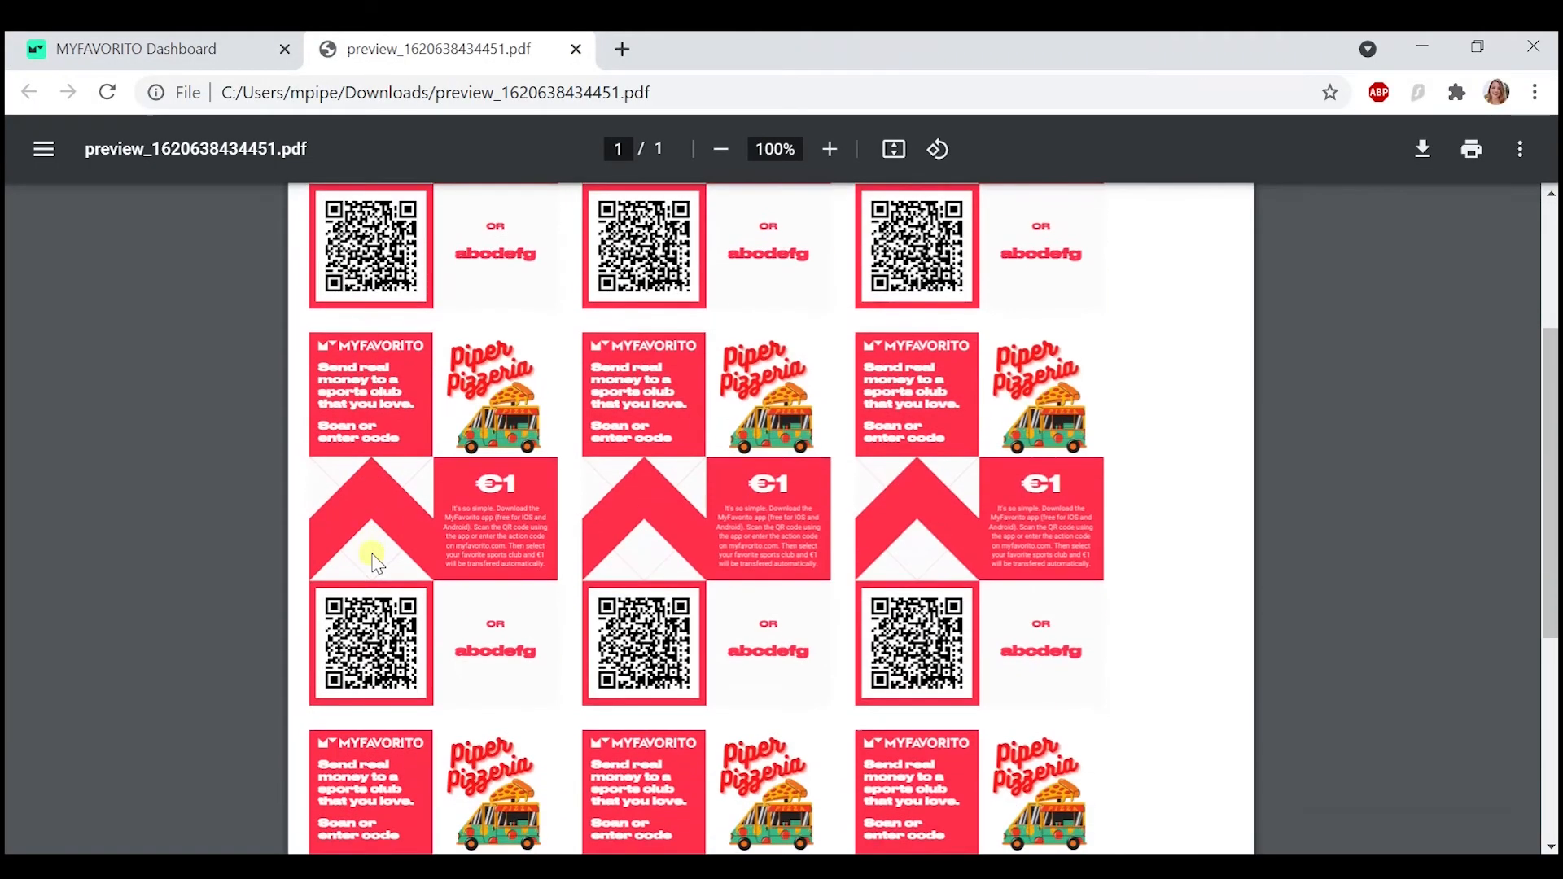
pyautogui.scroll(3, 373, 550)
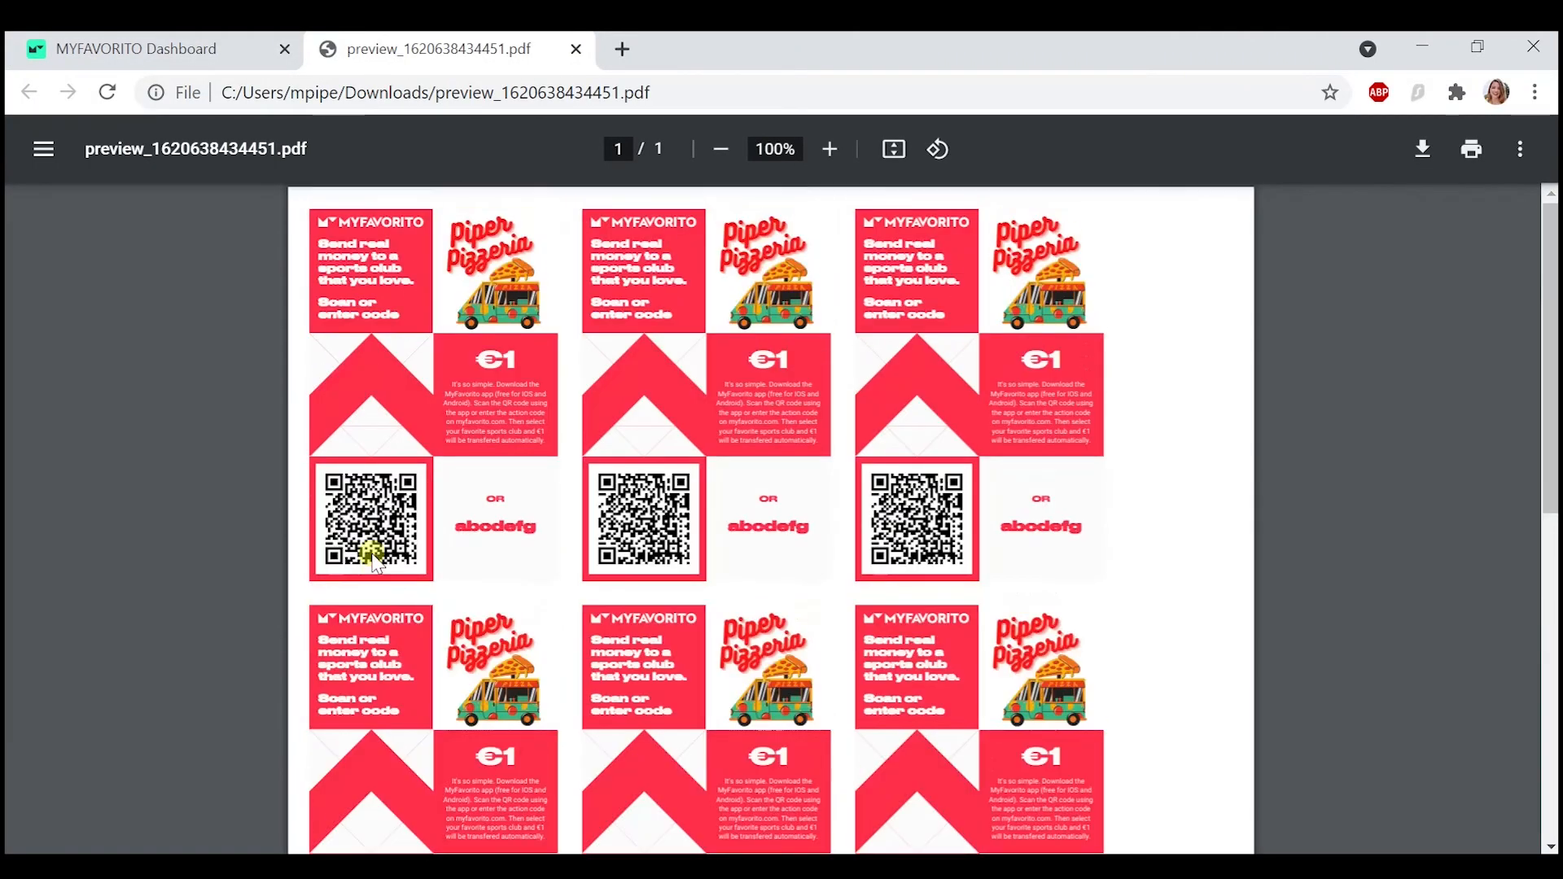
pyautogui.click(575, 53)
# - Connect the action code edition to the promotion "Buy a pizza and send 1€ to you favourite sports club!"
pyautogui.scroll(-4, 570, 456)
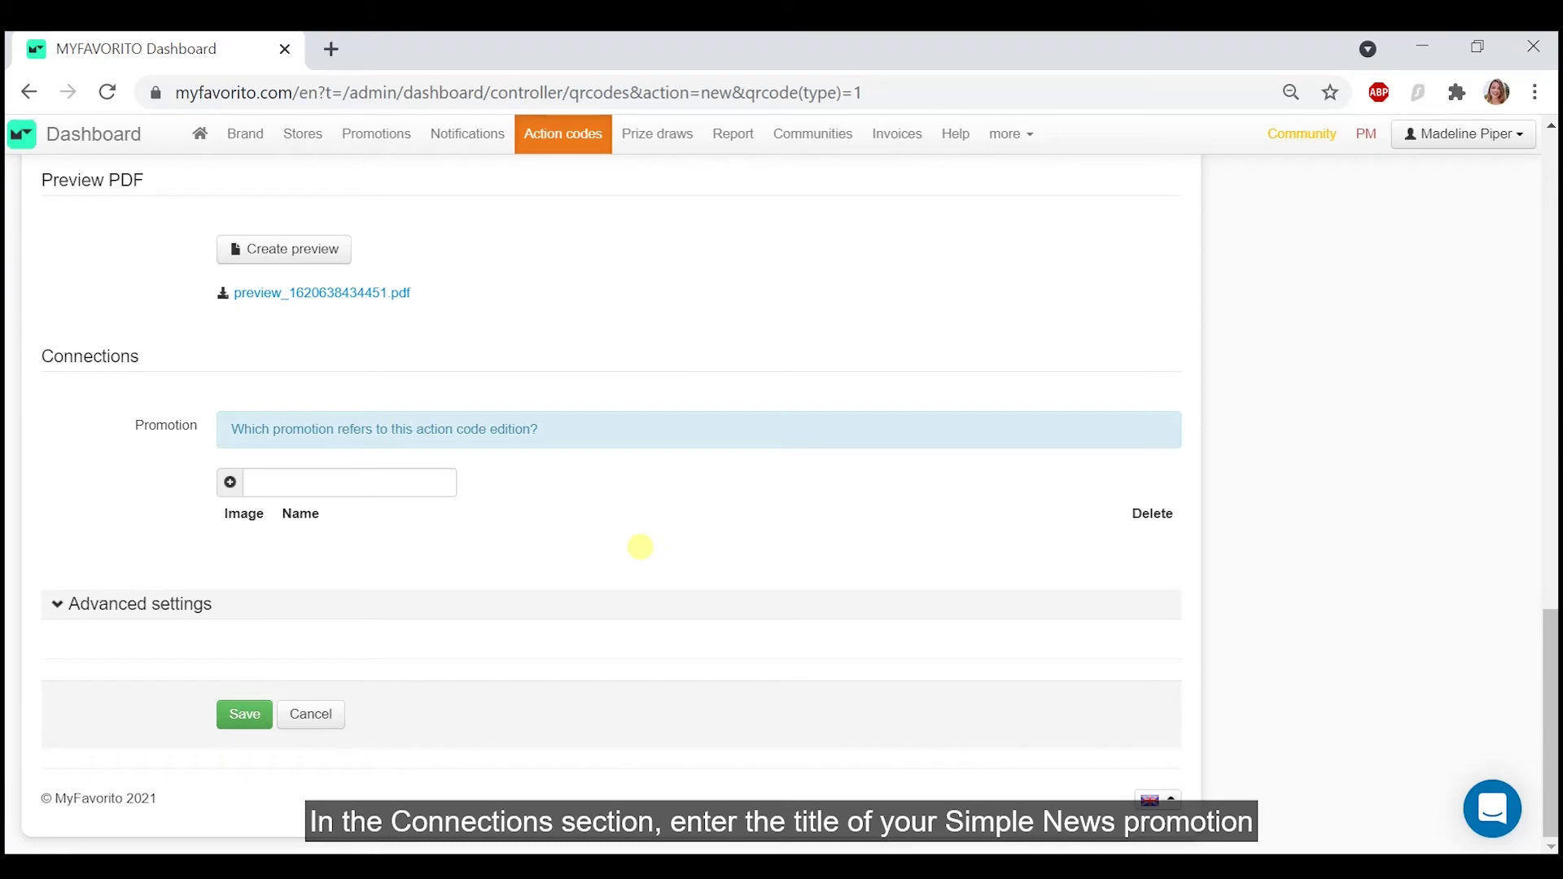
pyautogui.click(365, 485)
pyautogui.write('b')
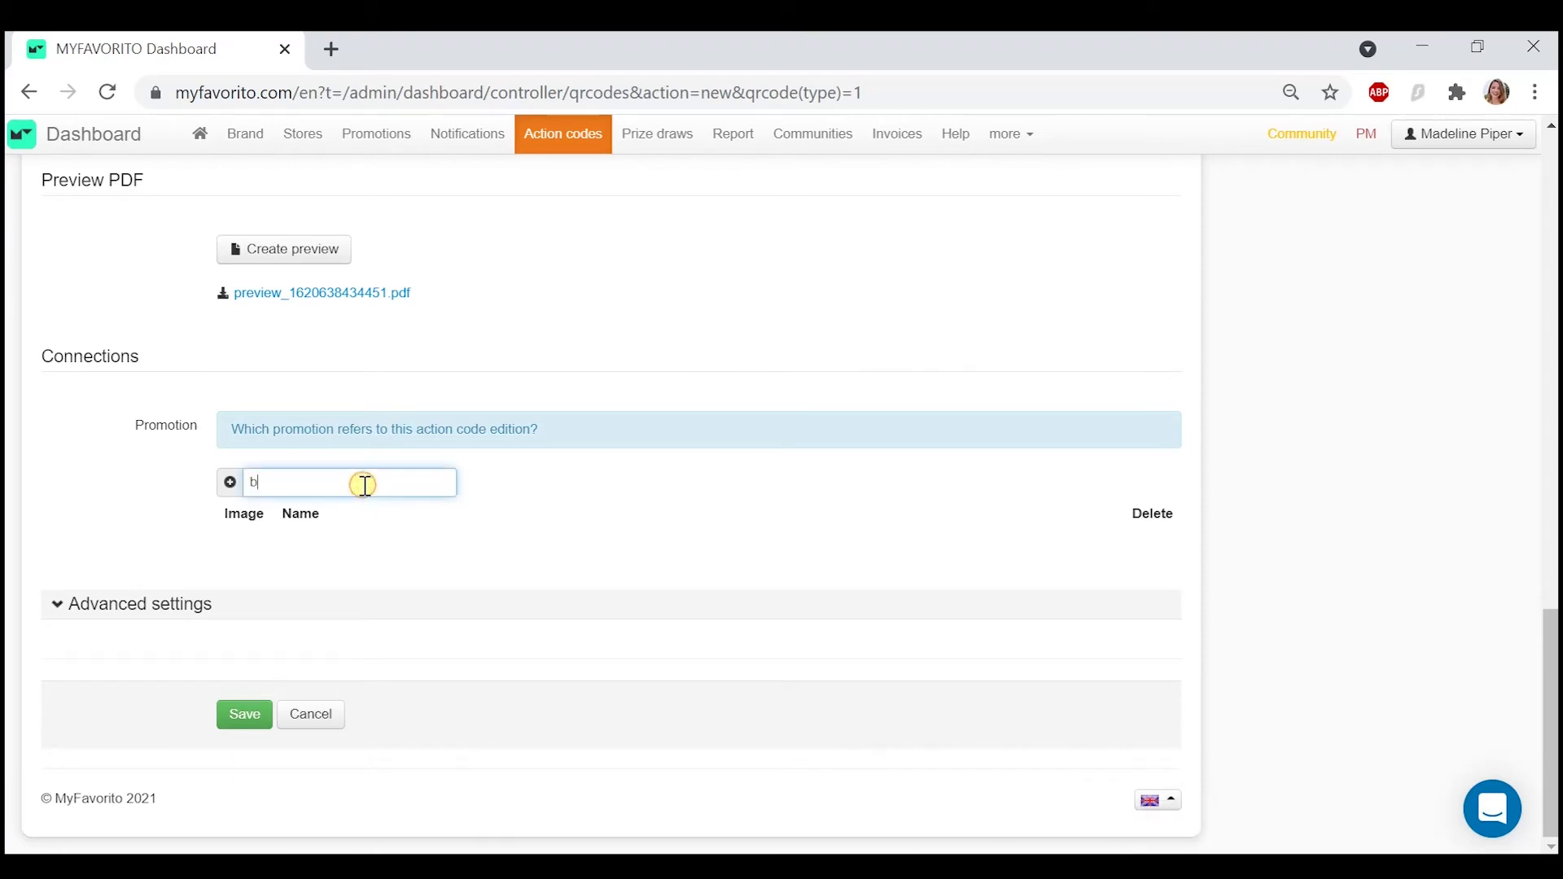
pyautogui.write('uy a piz')
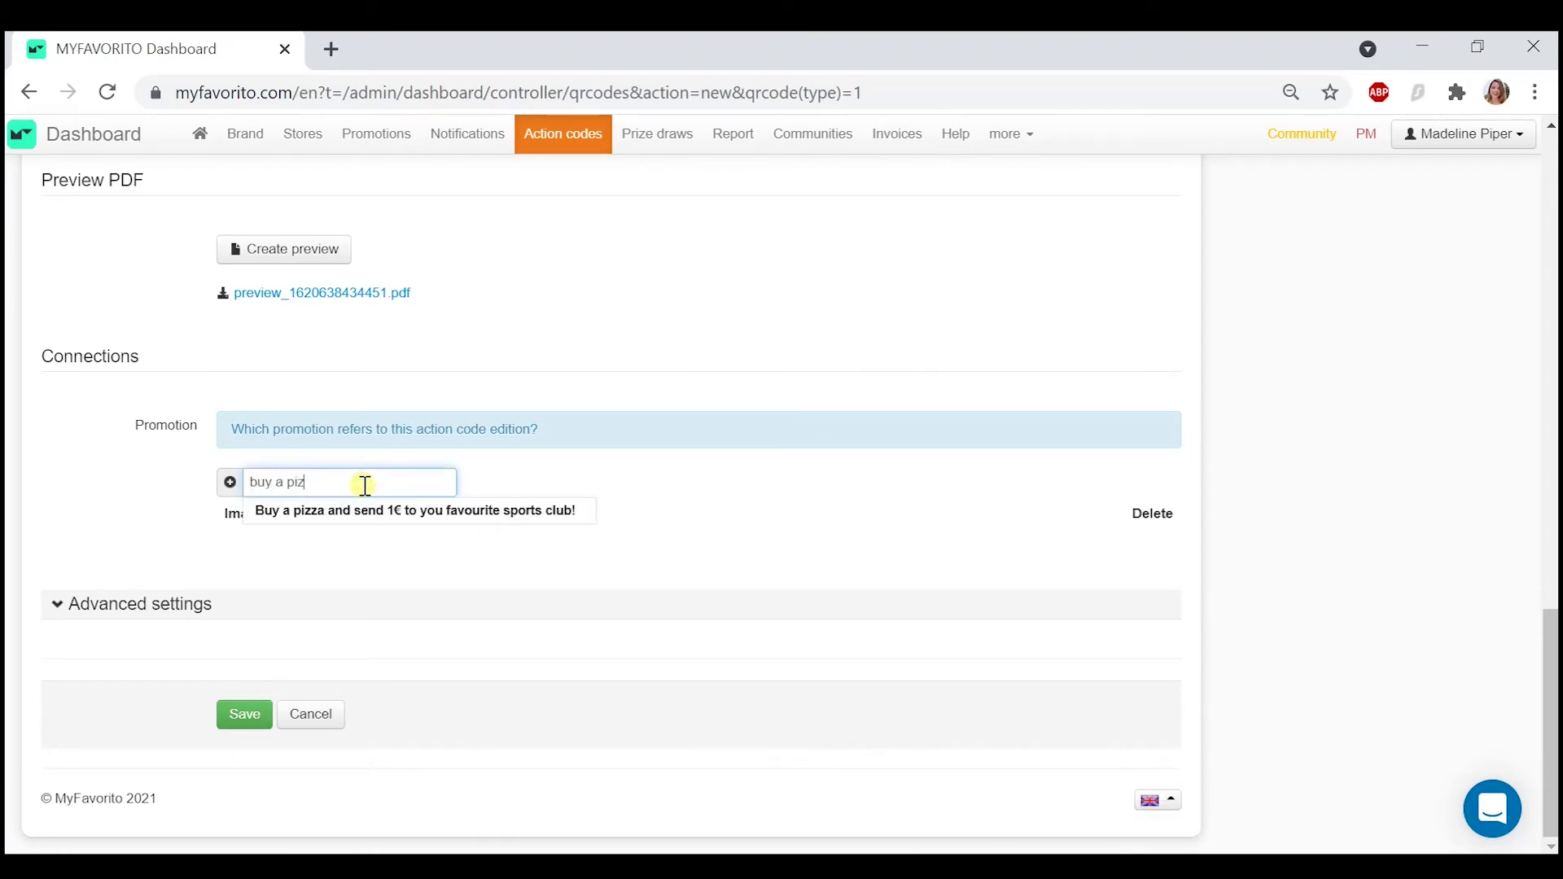
pyautogui.write('z')
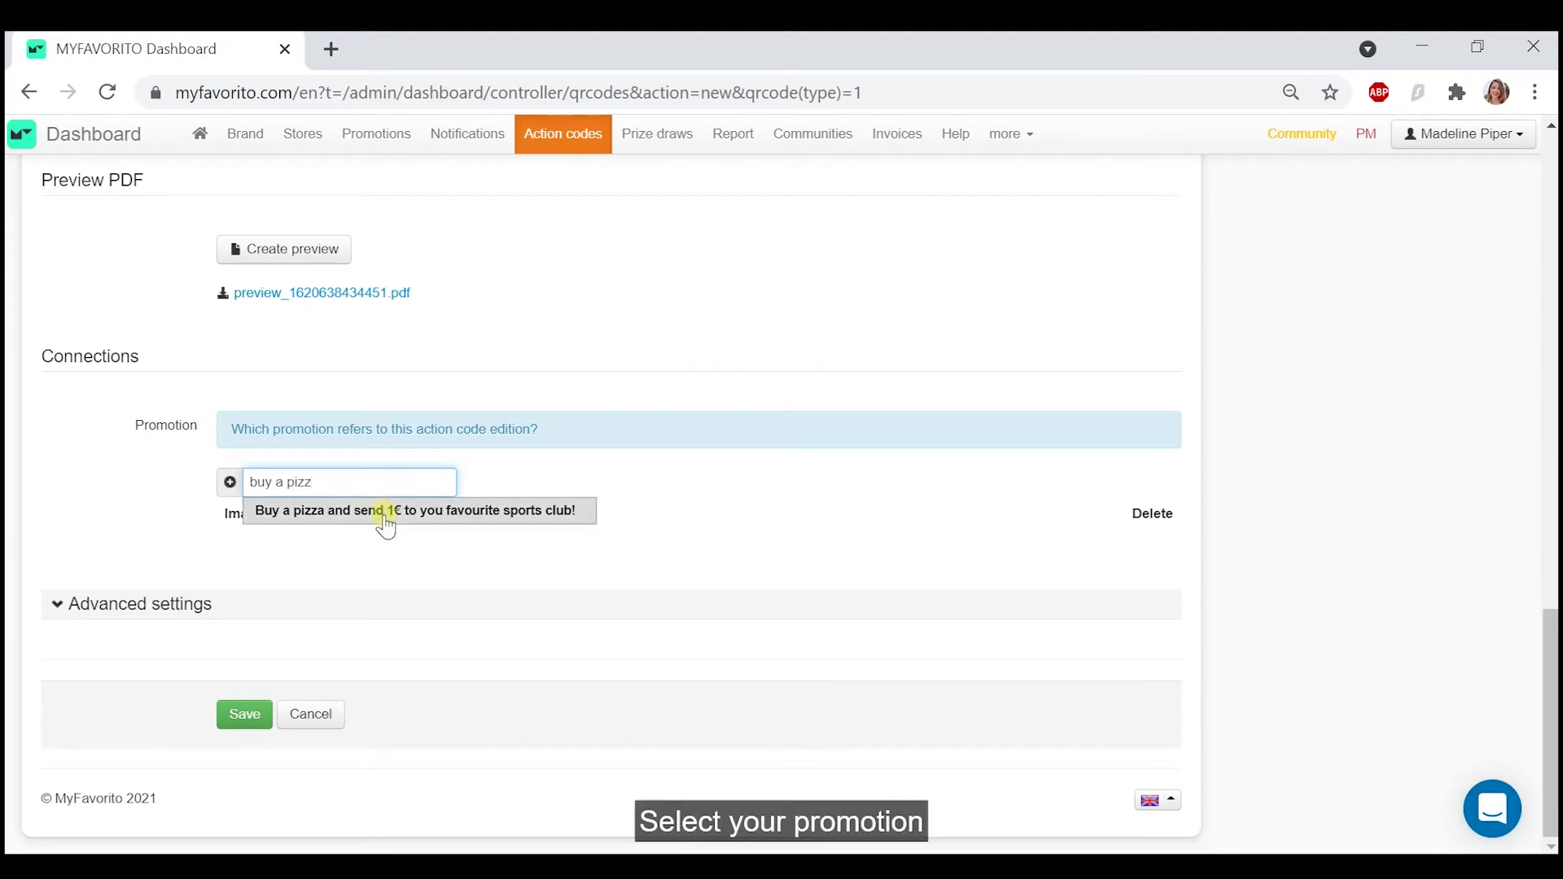
pyautogui.click(386, 521)
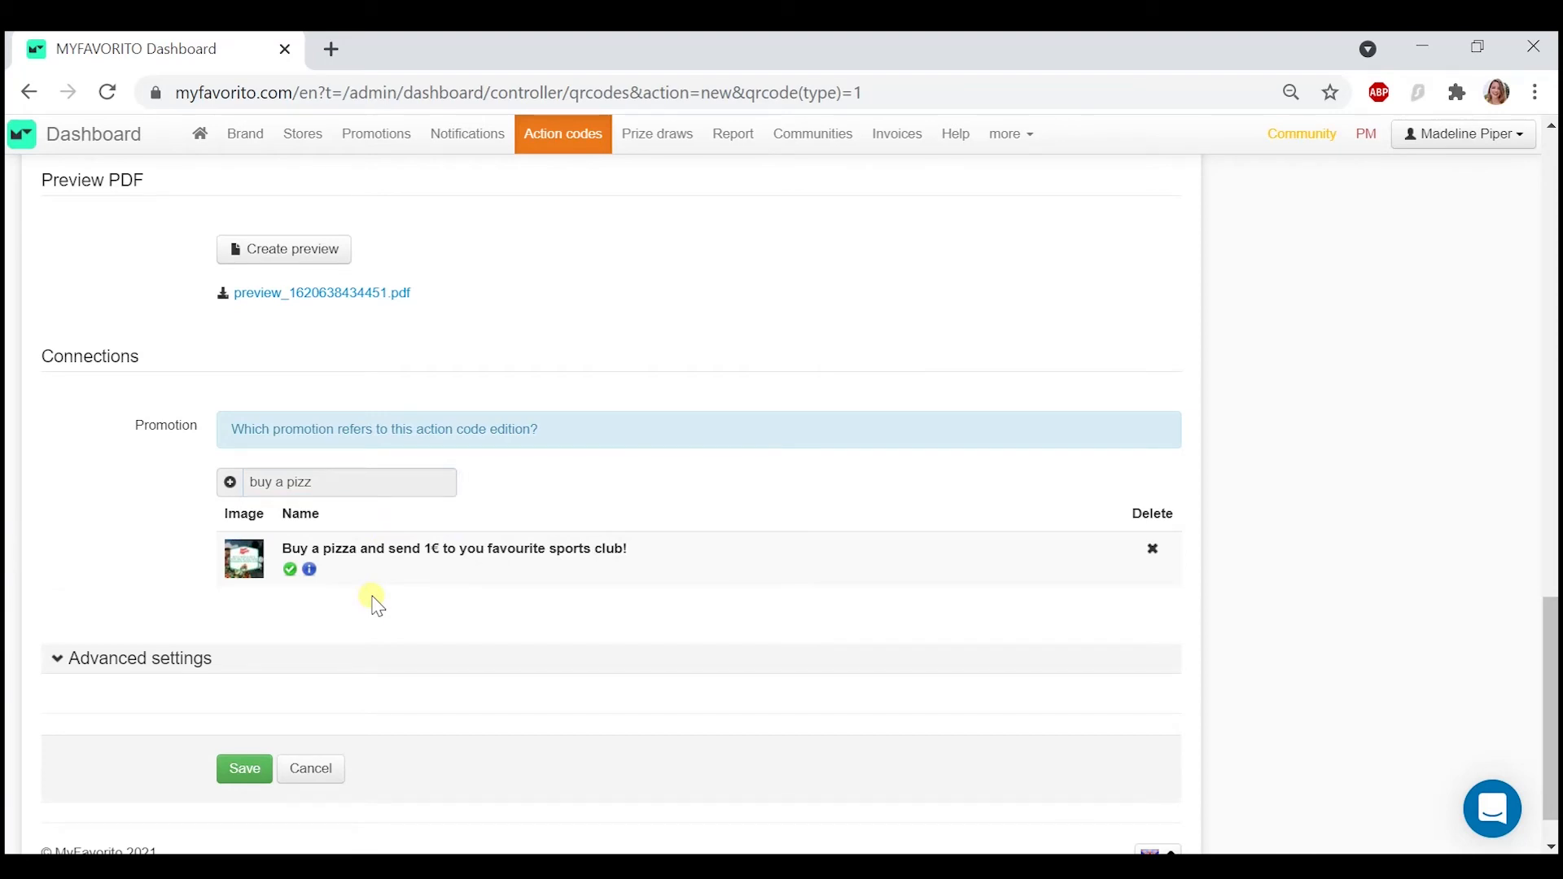
# - Examine the advanced settings for the codes' validity period and the follow-up actions offered on redemption
pyautogui.scroll(-1, 377, 607)
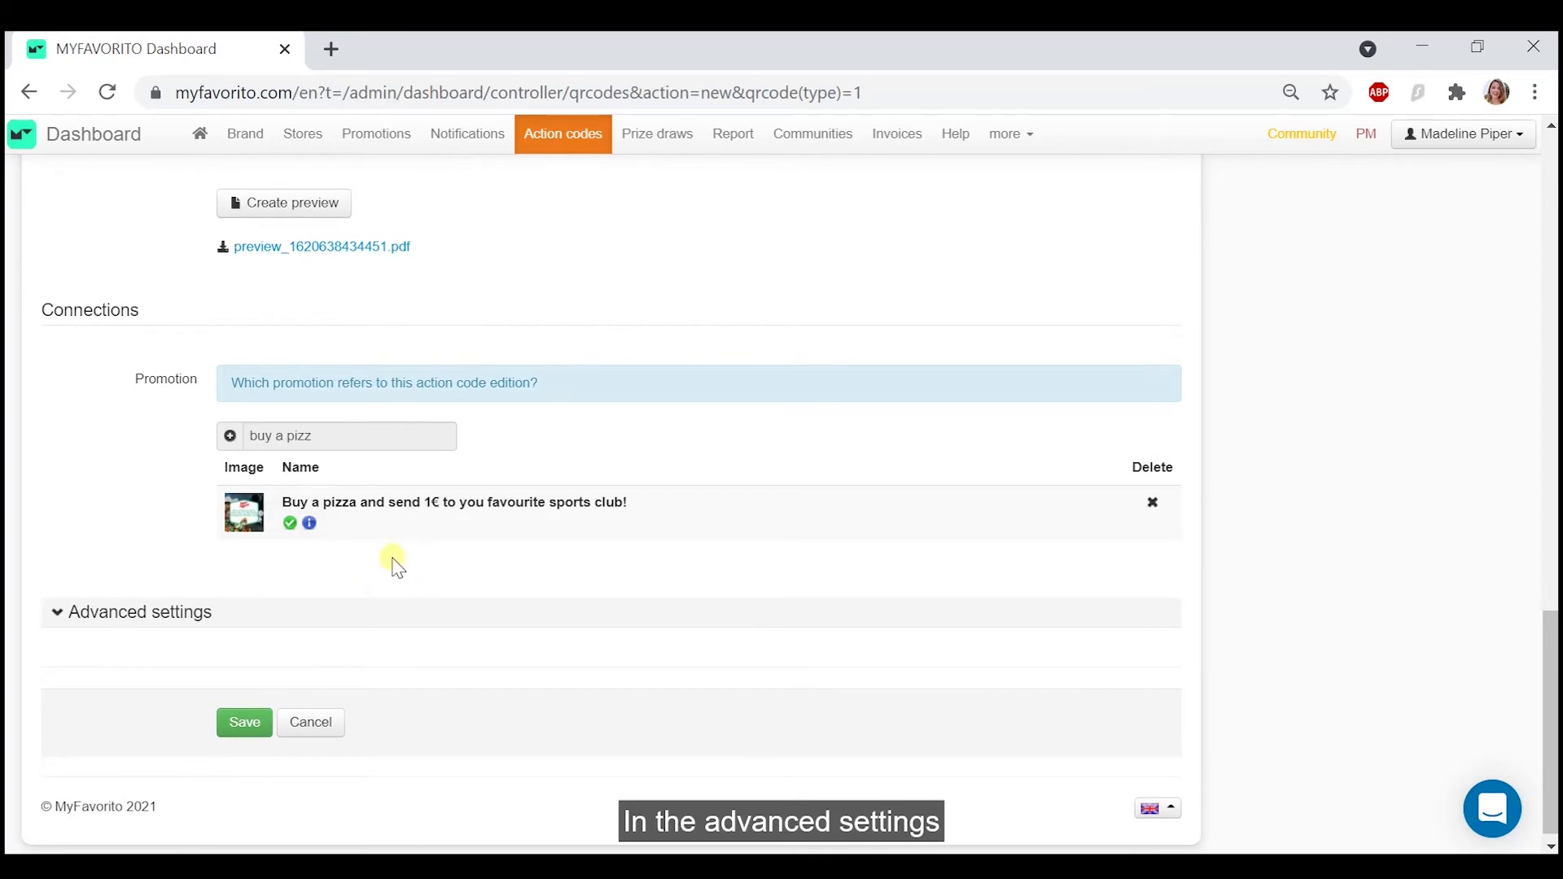
pyautogui.click(143, 614)
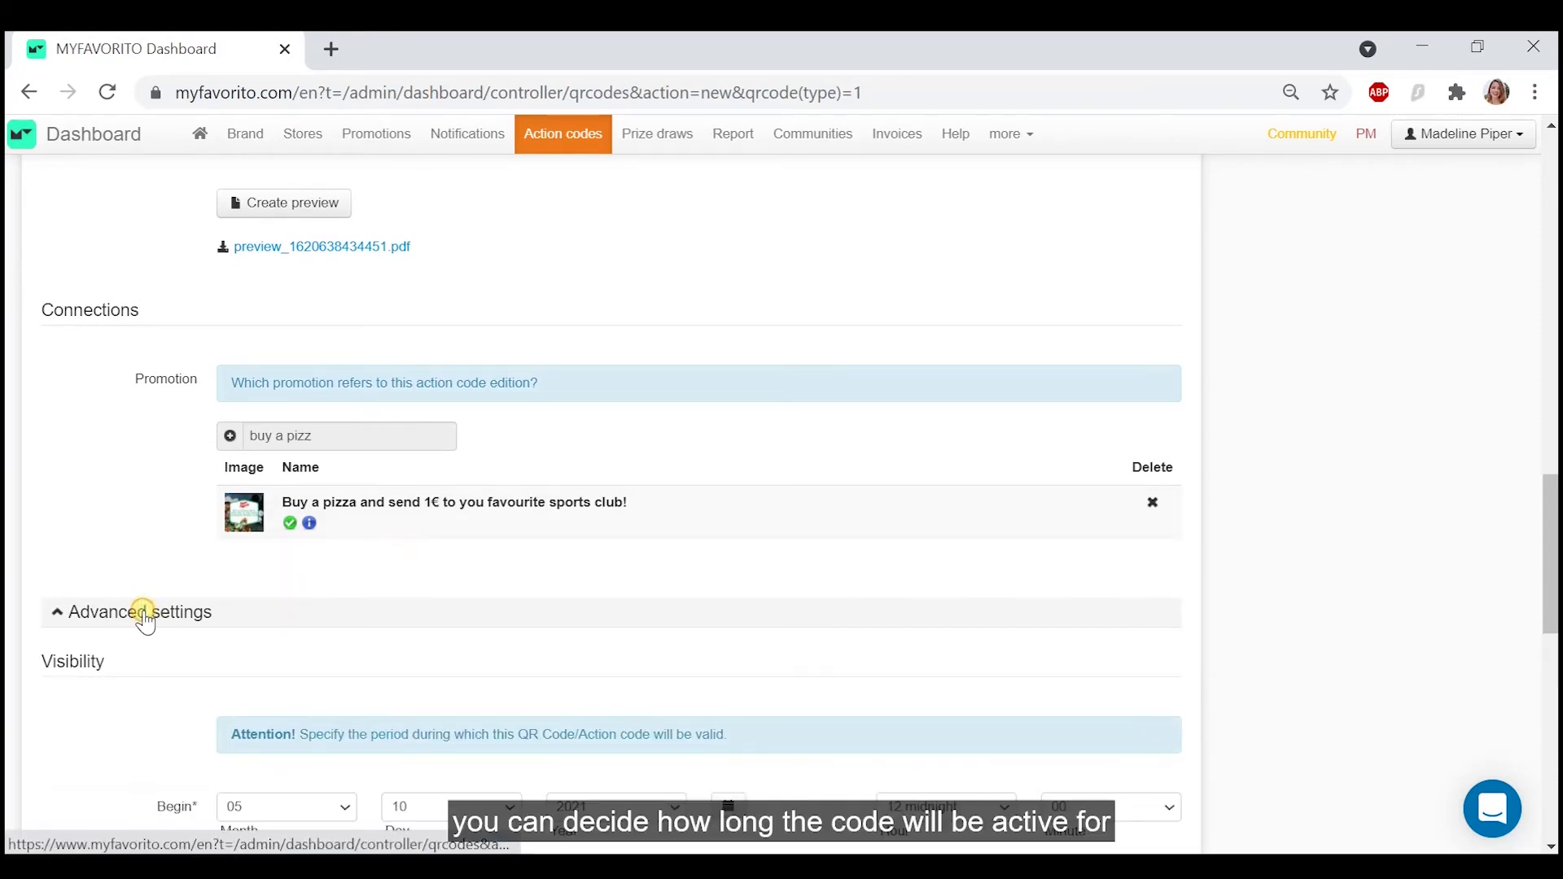
pyautogui.scroll(-2, 145, 623)
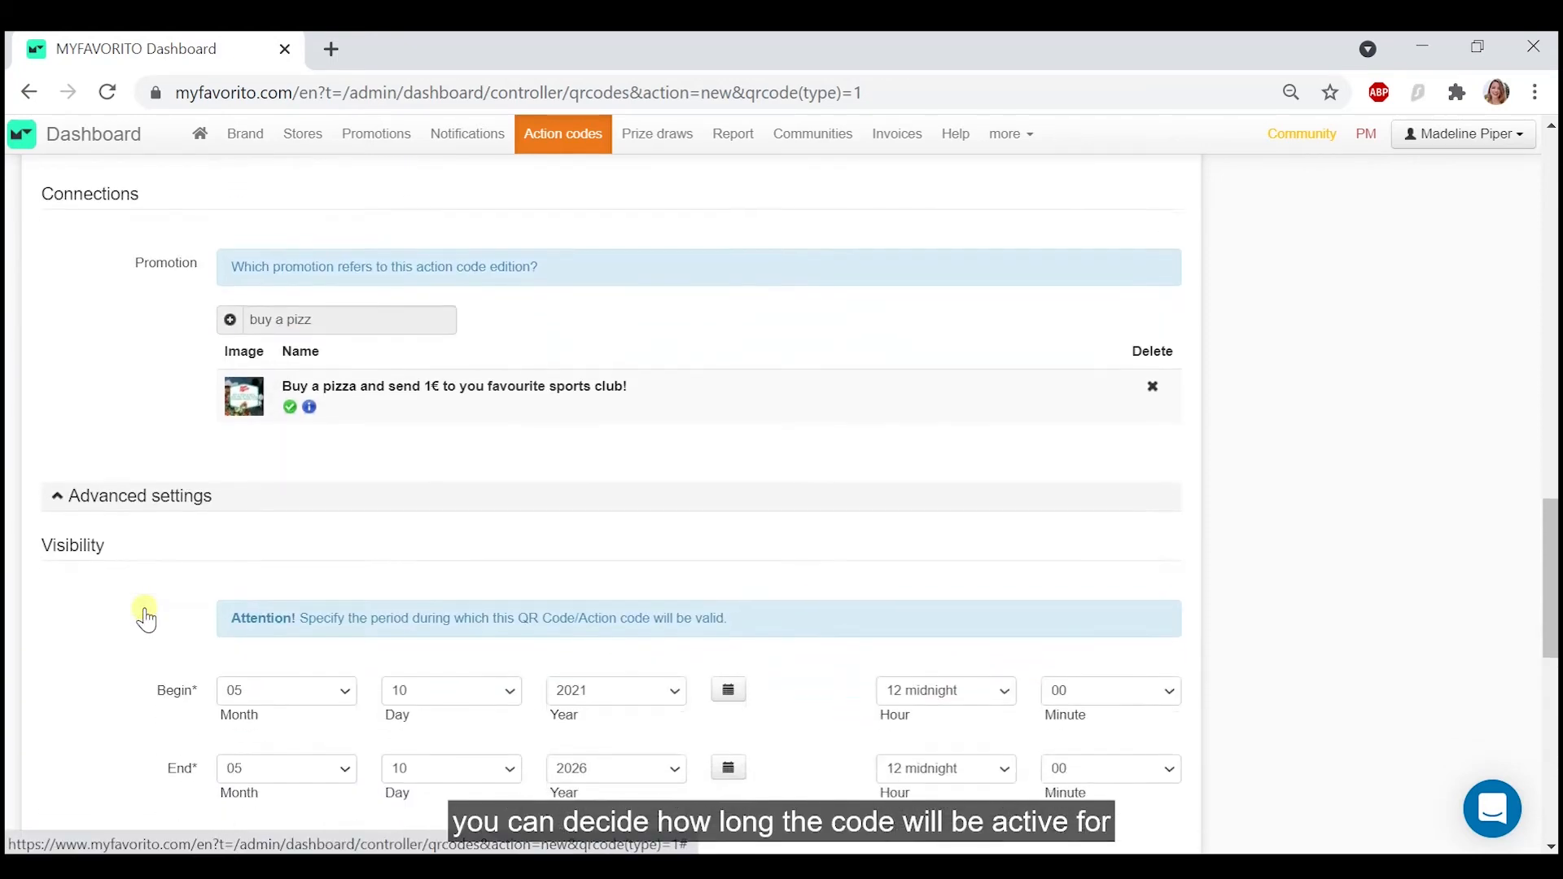
pyautogui.scroll(-5, 145, 622)
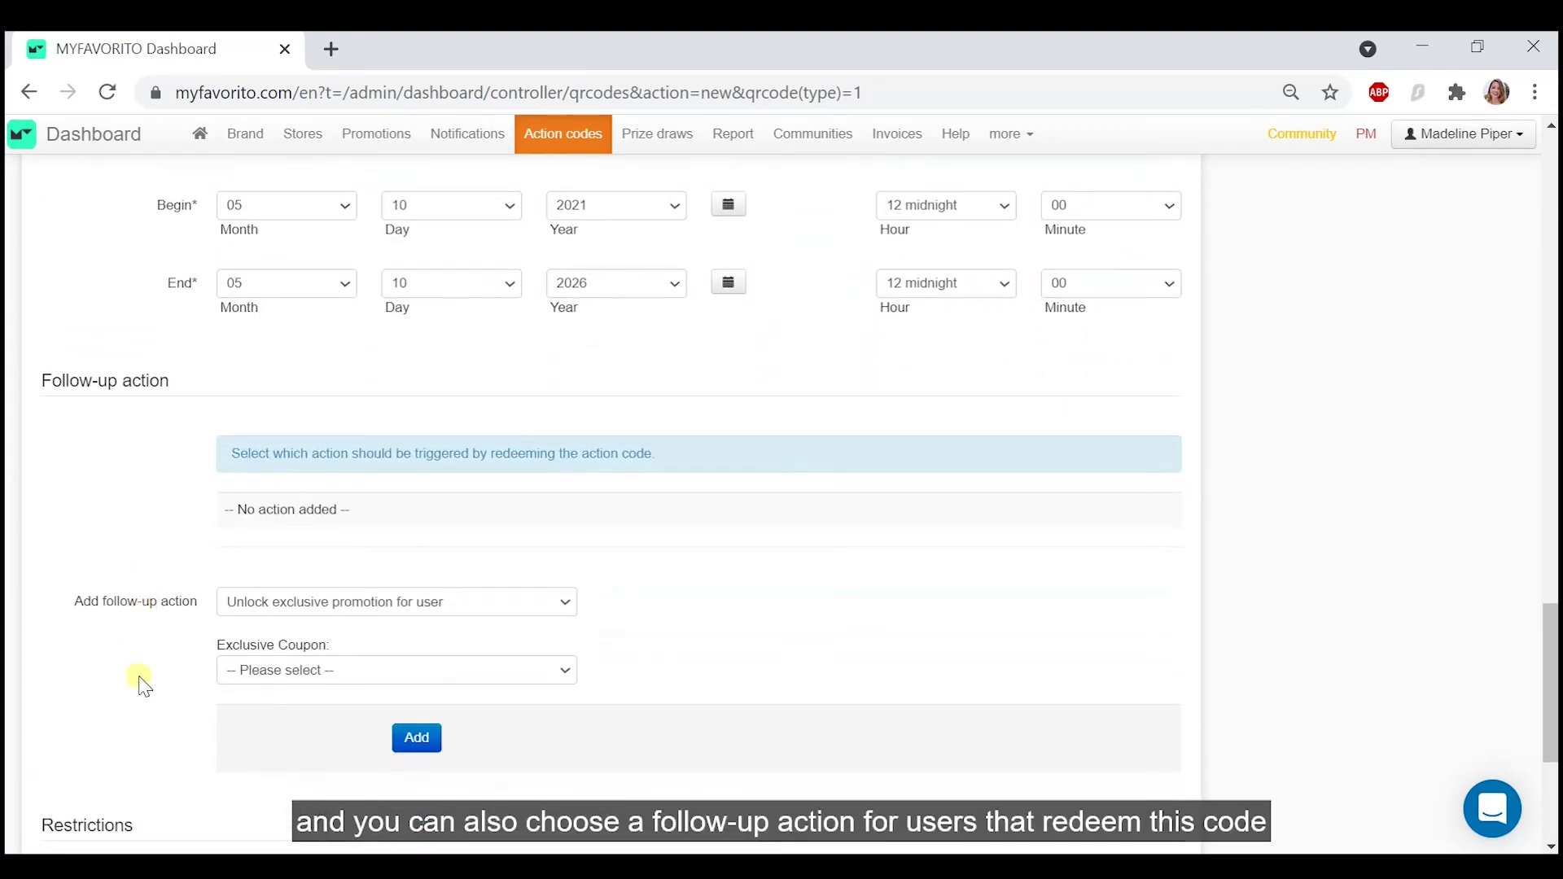
pyautogui.click(466, 603)
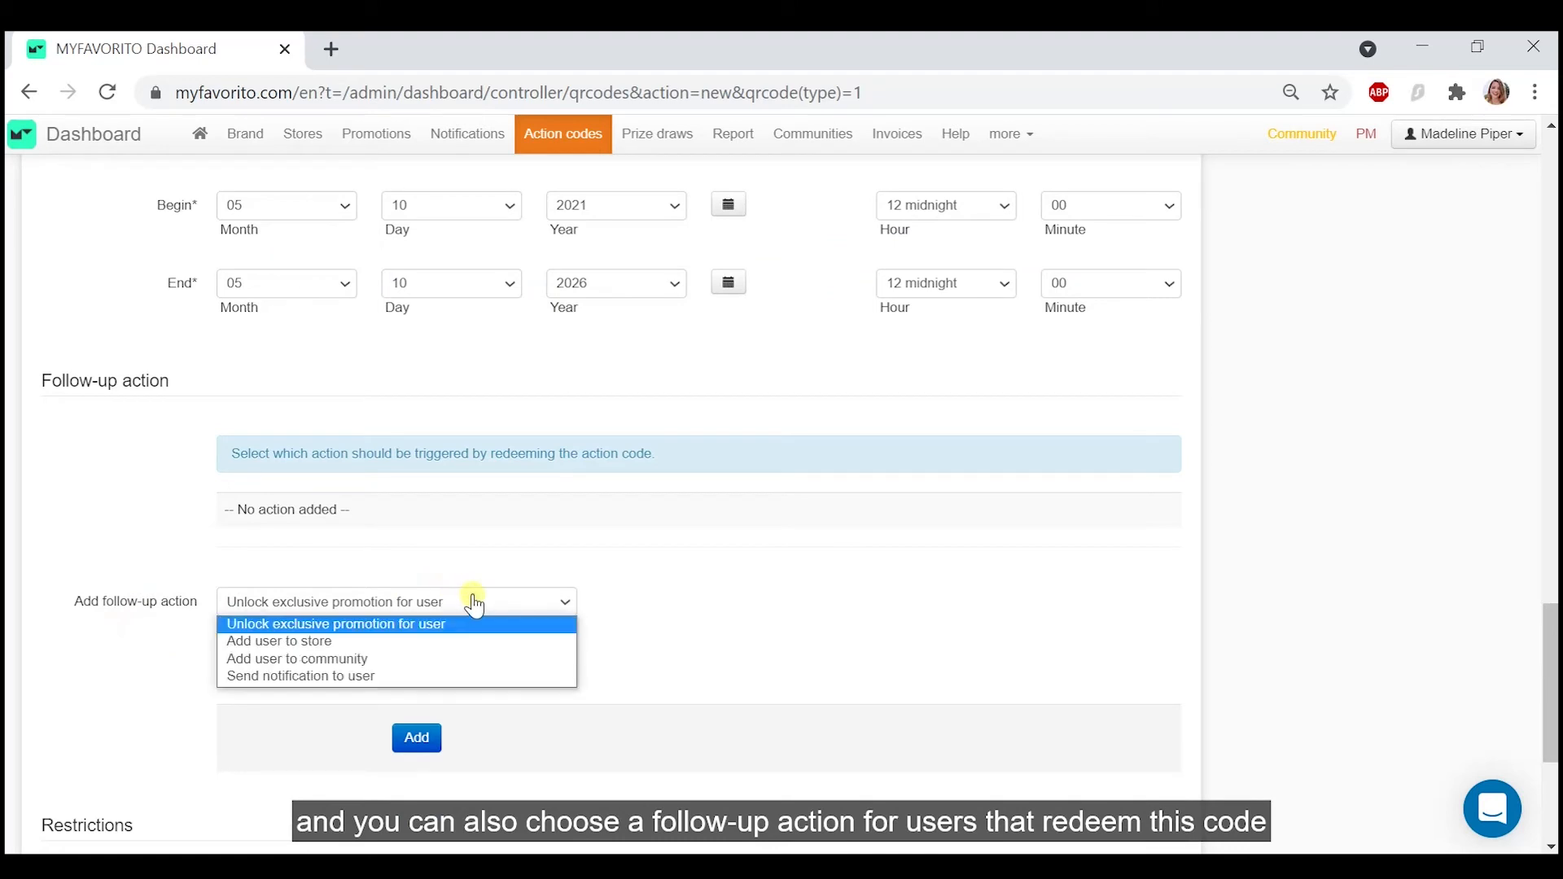
pyautogui.click(476, 607)
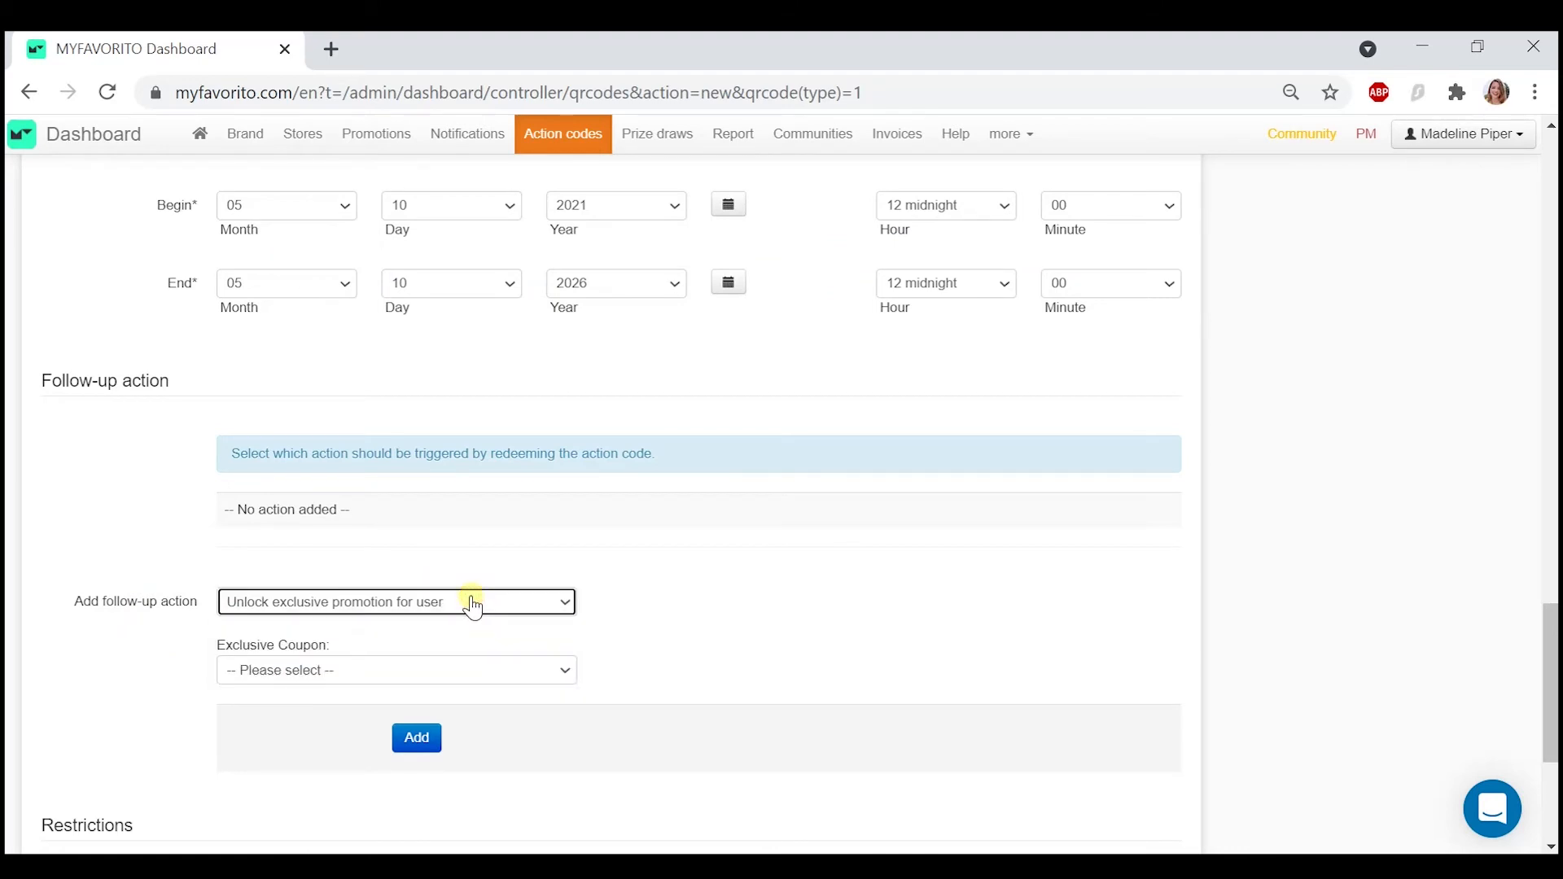
# - Save the new action code edition without a follow-up action and with no scan restriction
pyautogui.scroll(-4, 469, 602)
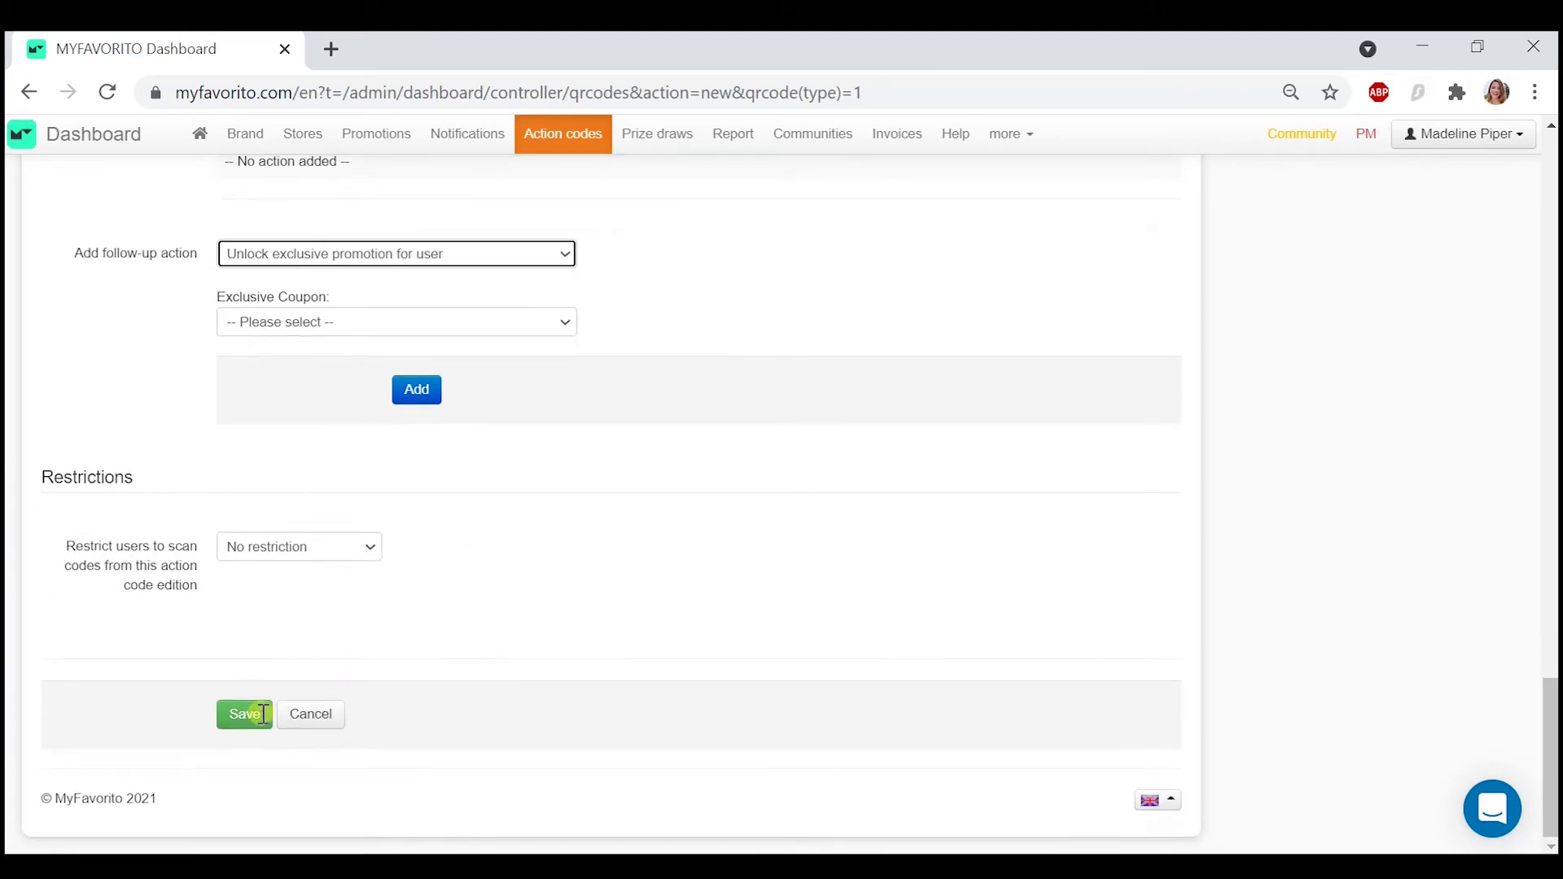
pyautogui.click(241, 716)
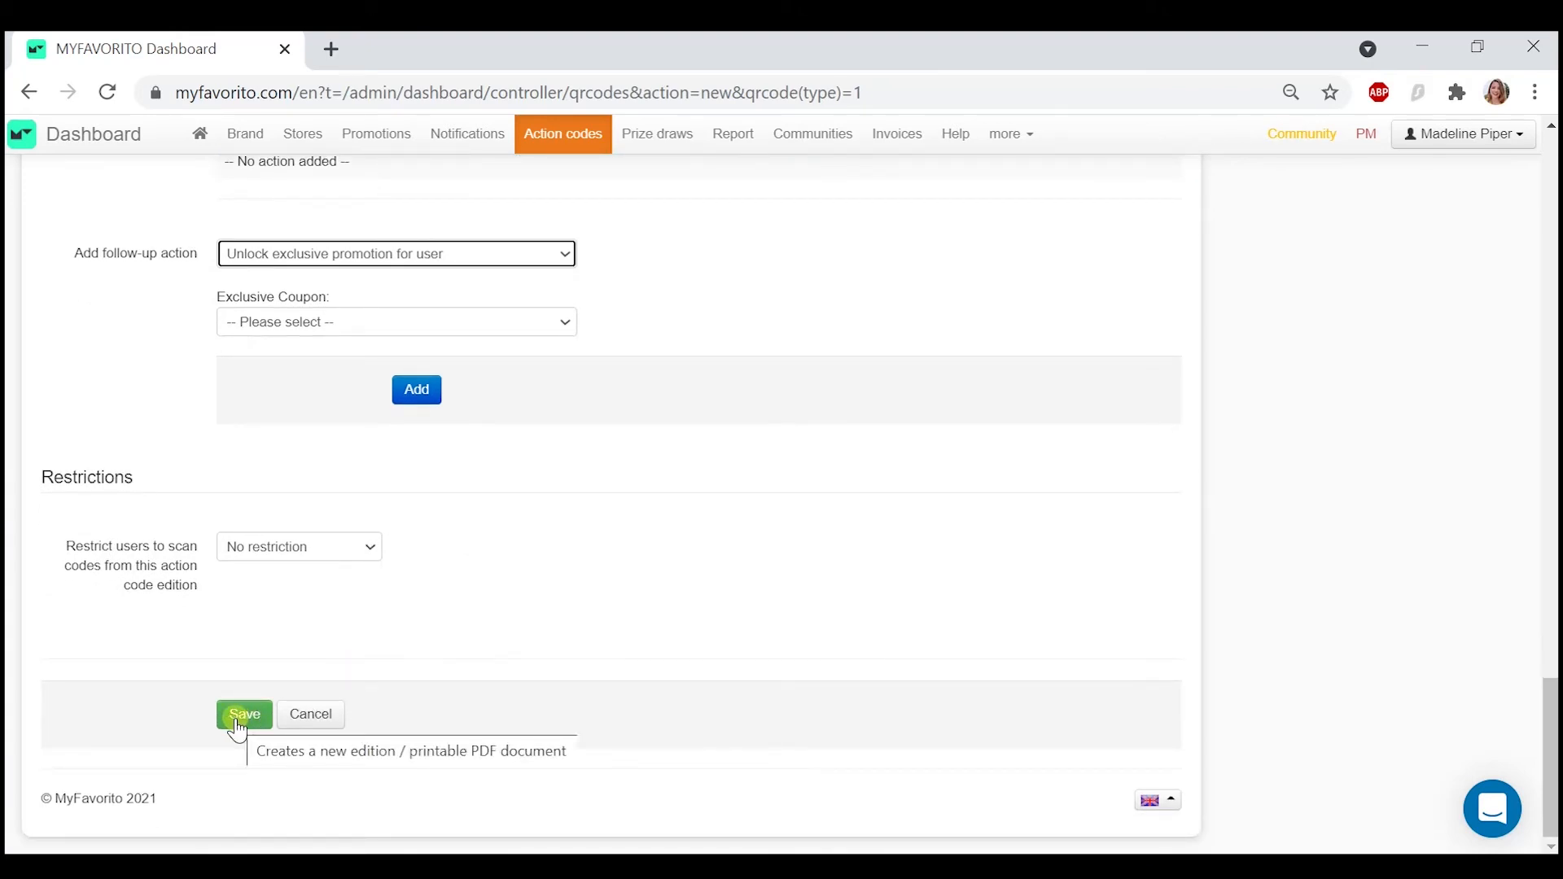
pyautogui.click(238, 723)
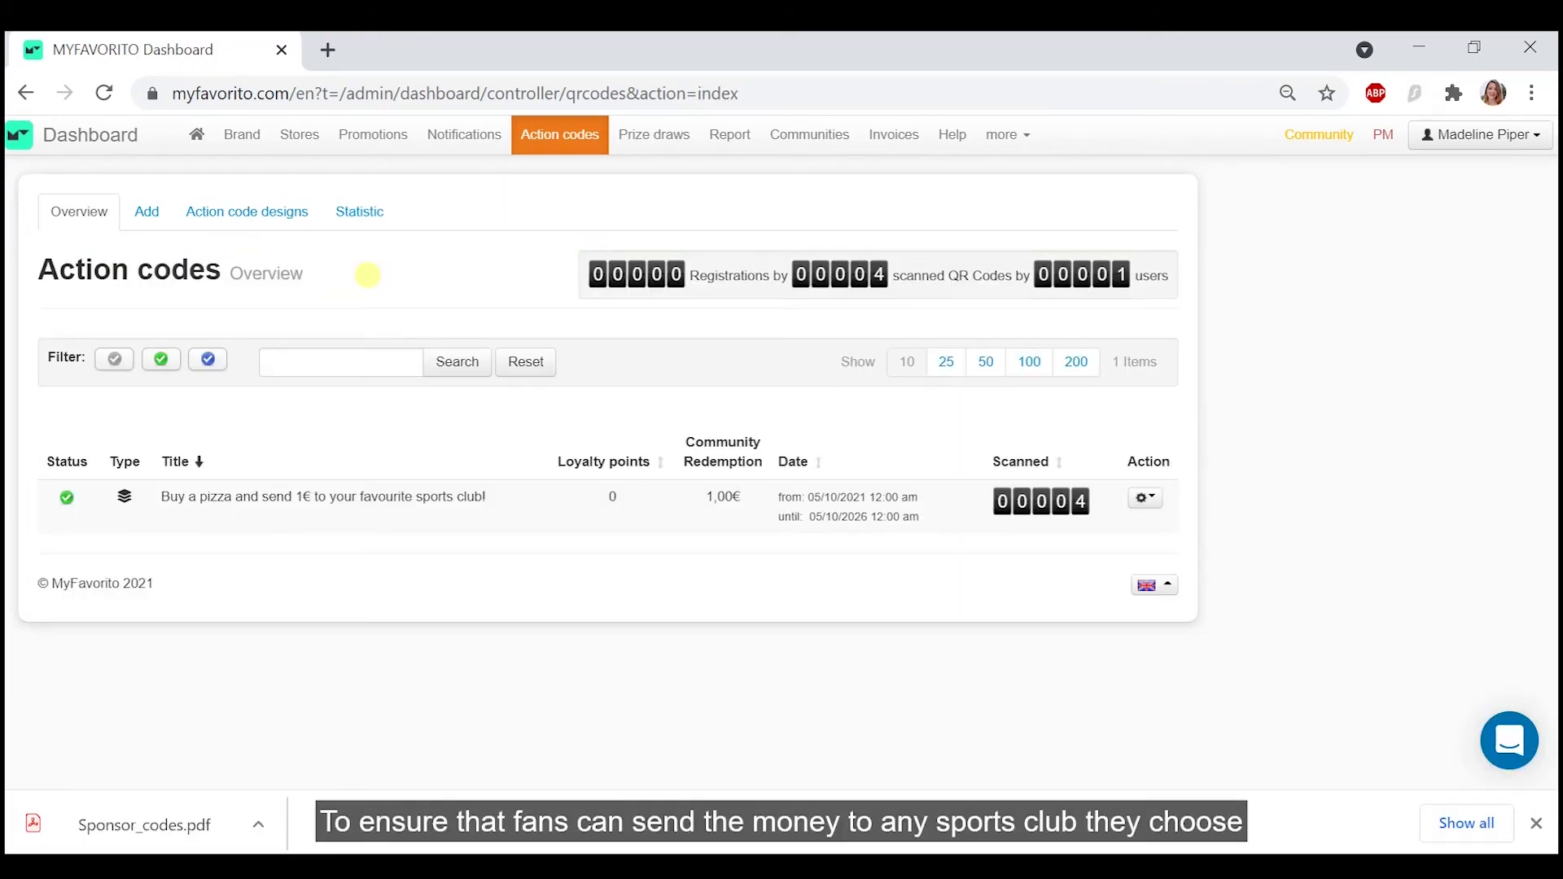
# - Save the community partner settings with promotions redeemable for all communities and no country or community category restrictions
pyautogui.click(810, 137)
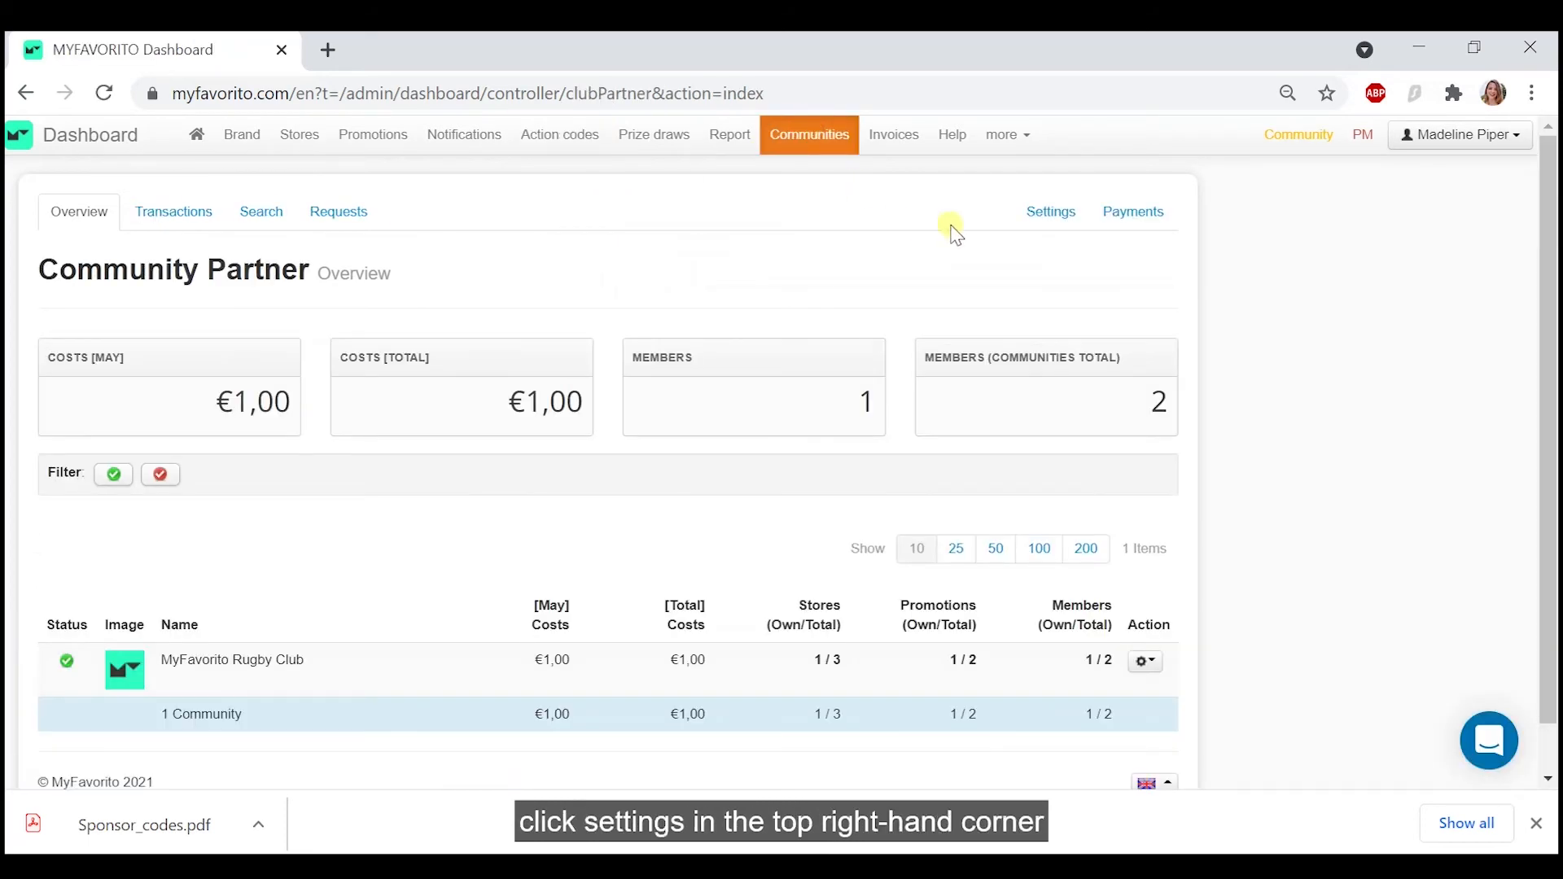
pyautogui.click(1043, 214)
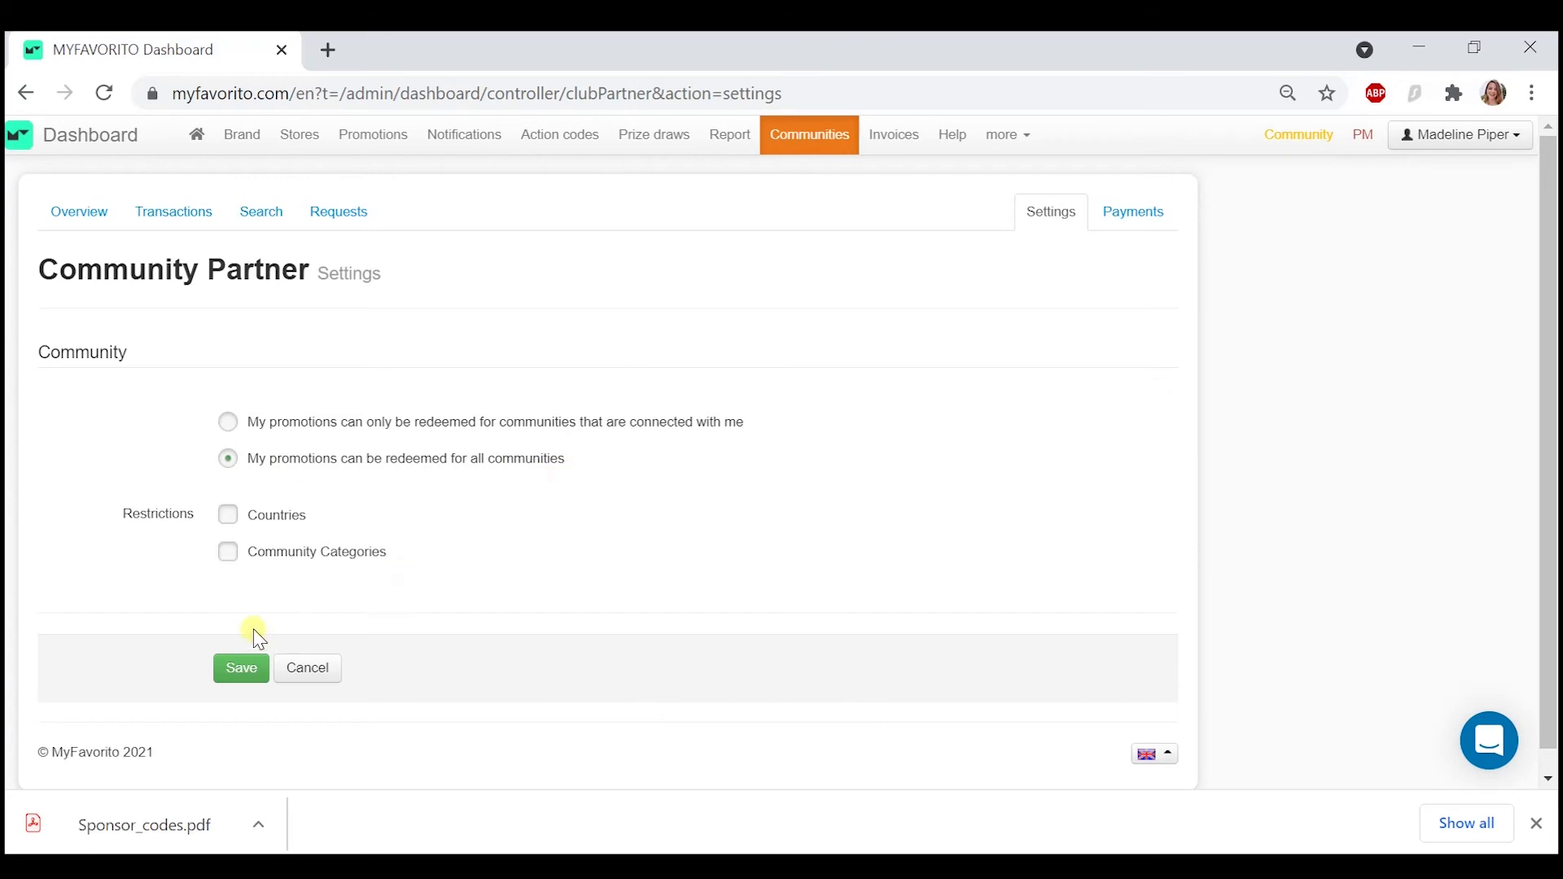
pyautogui.click(234, 676)
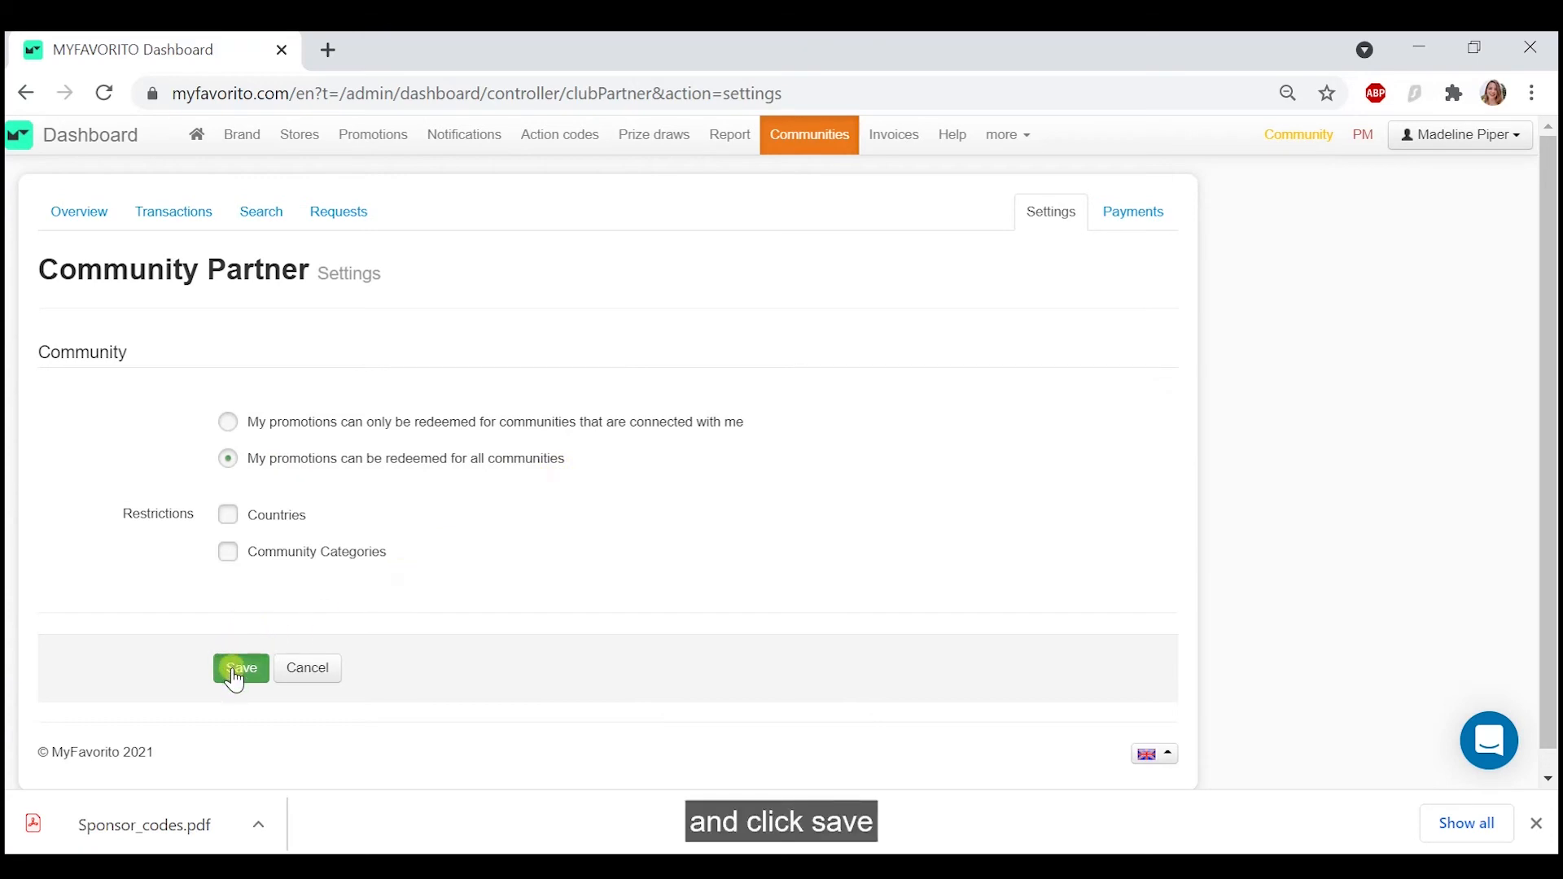
# - Switch to the MyFavorito mobile app and view the Piper Pizzeria pizza promotion's details and the linked store page
pyautogui.scroll(-1, 456, 501)
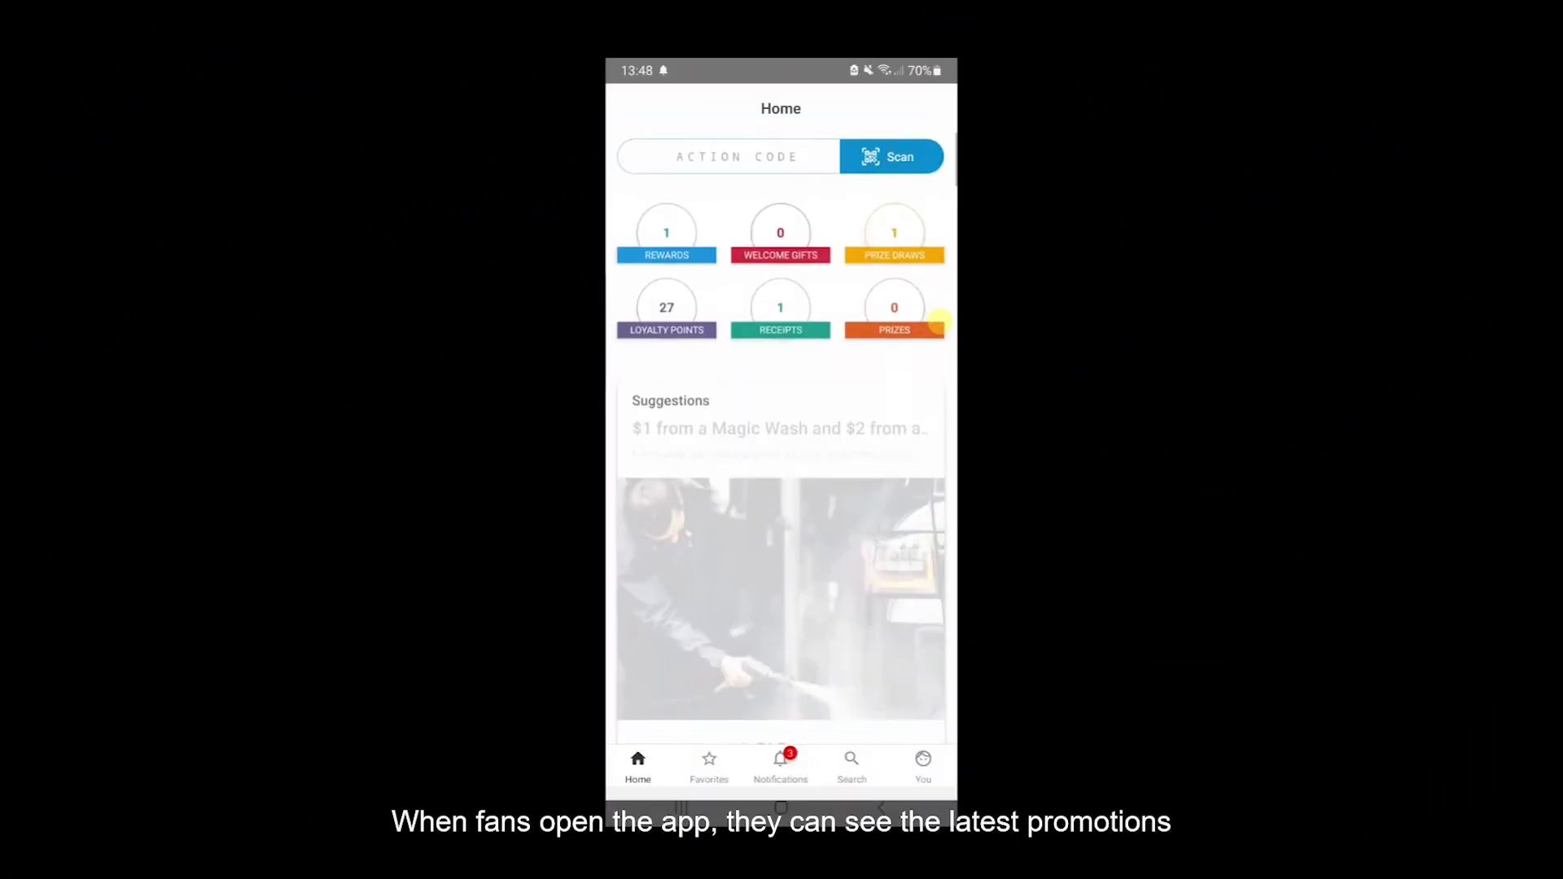
pyautogui.scroll(-6, 941, 322)
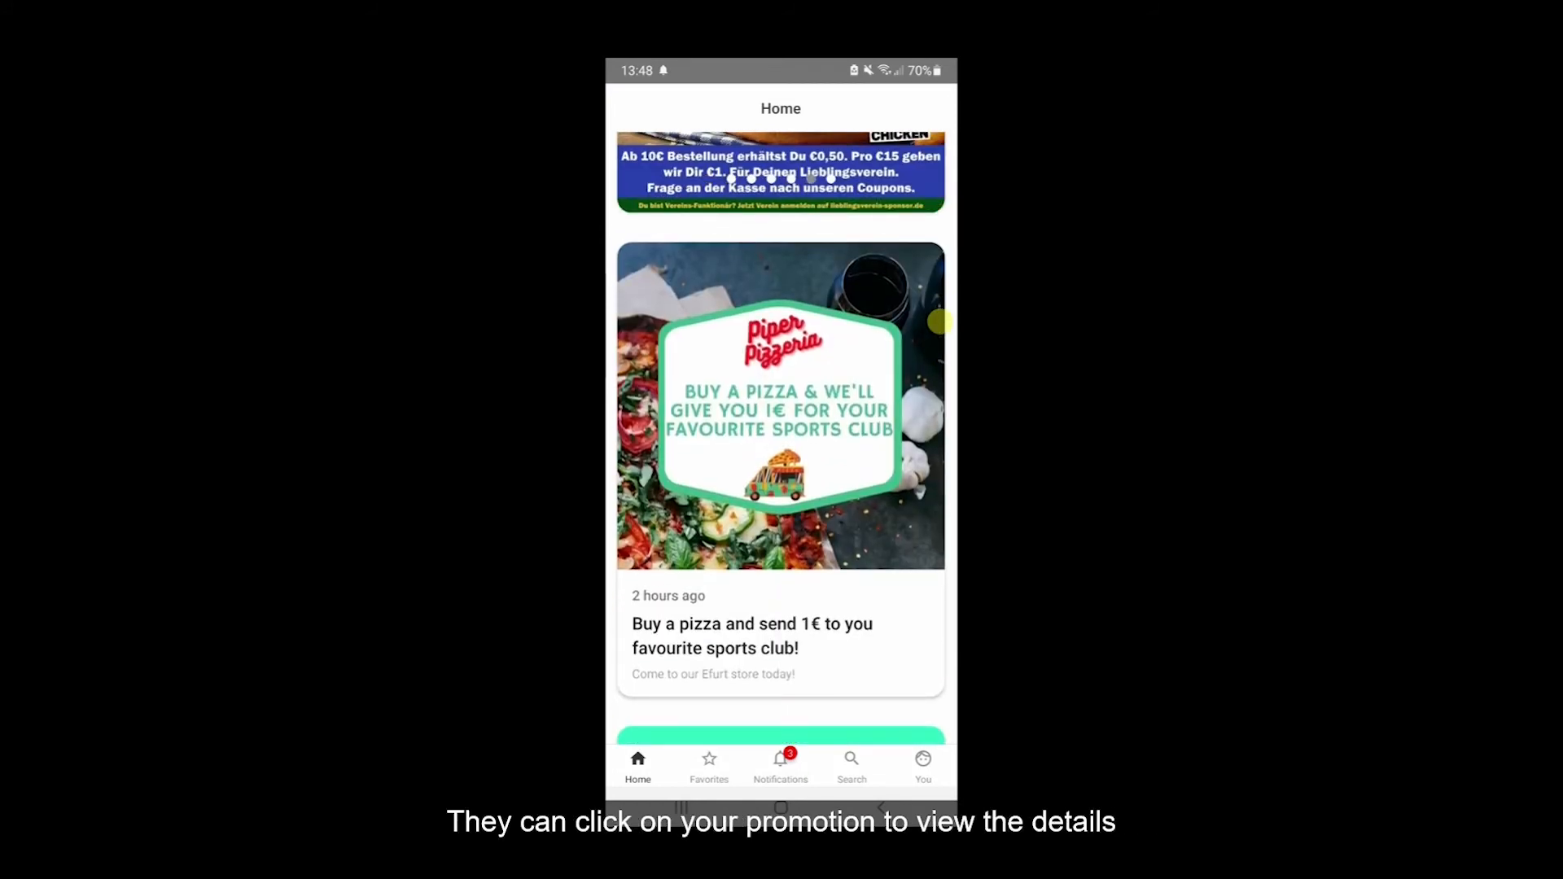
pyautogui.click(941, 322)
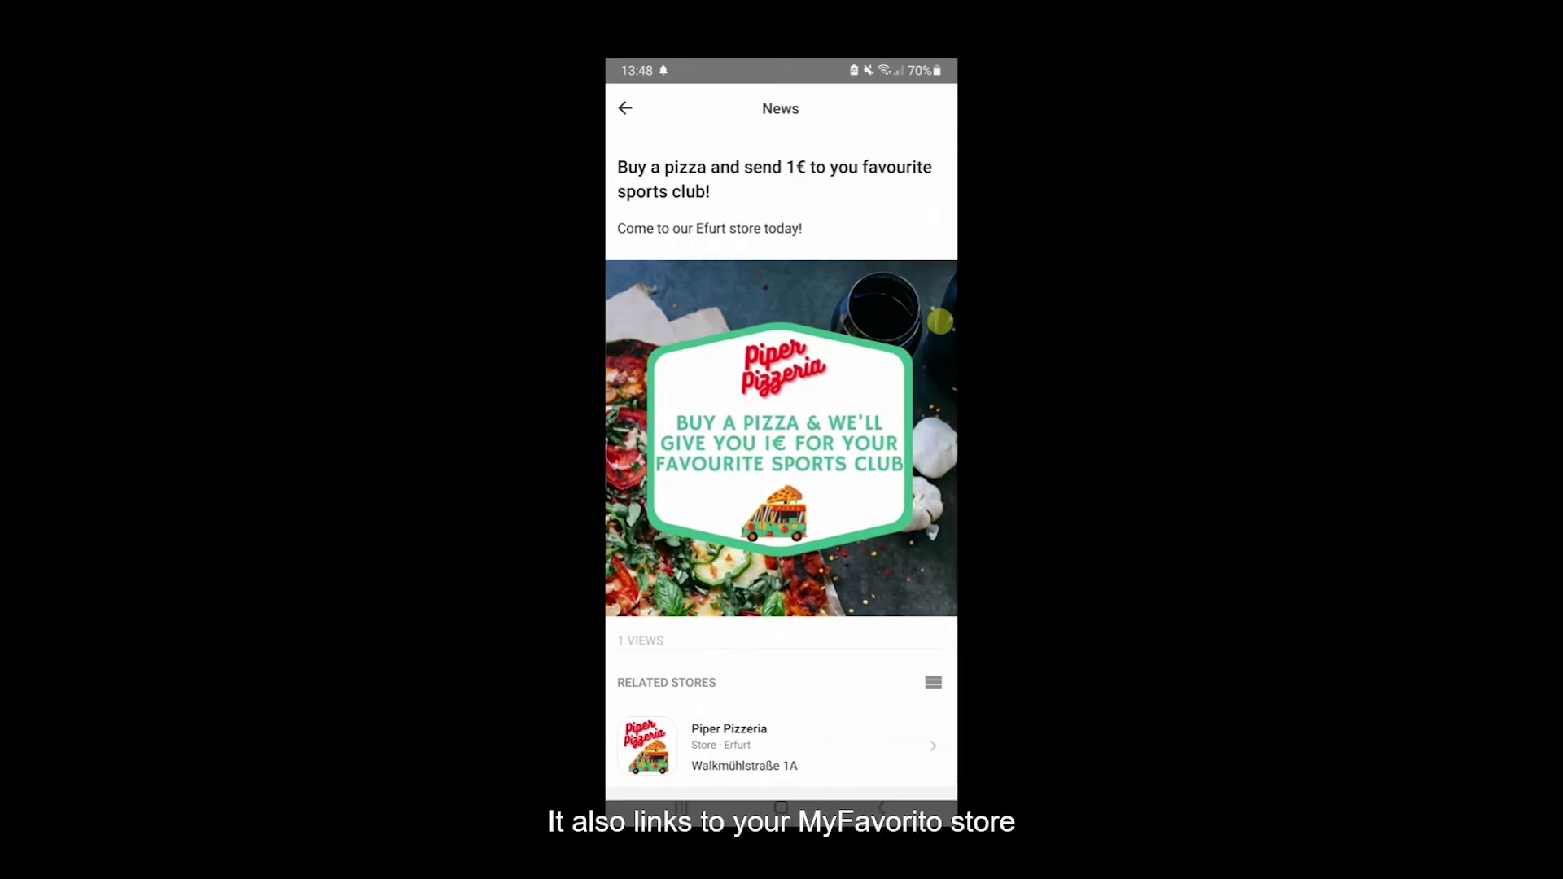
pyautogui.scroll(-1, 941, 322)
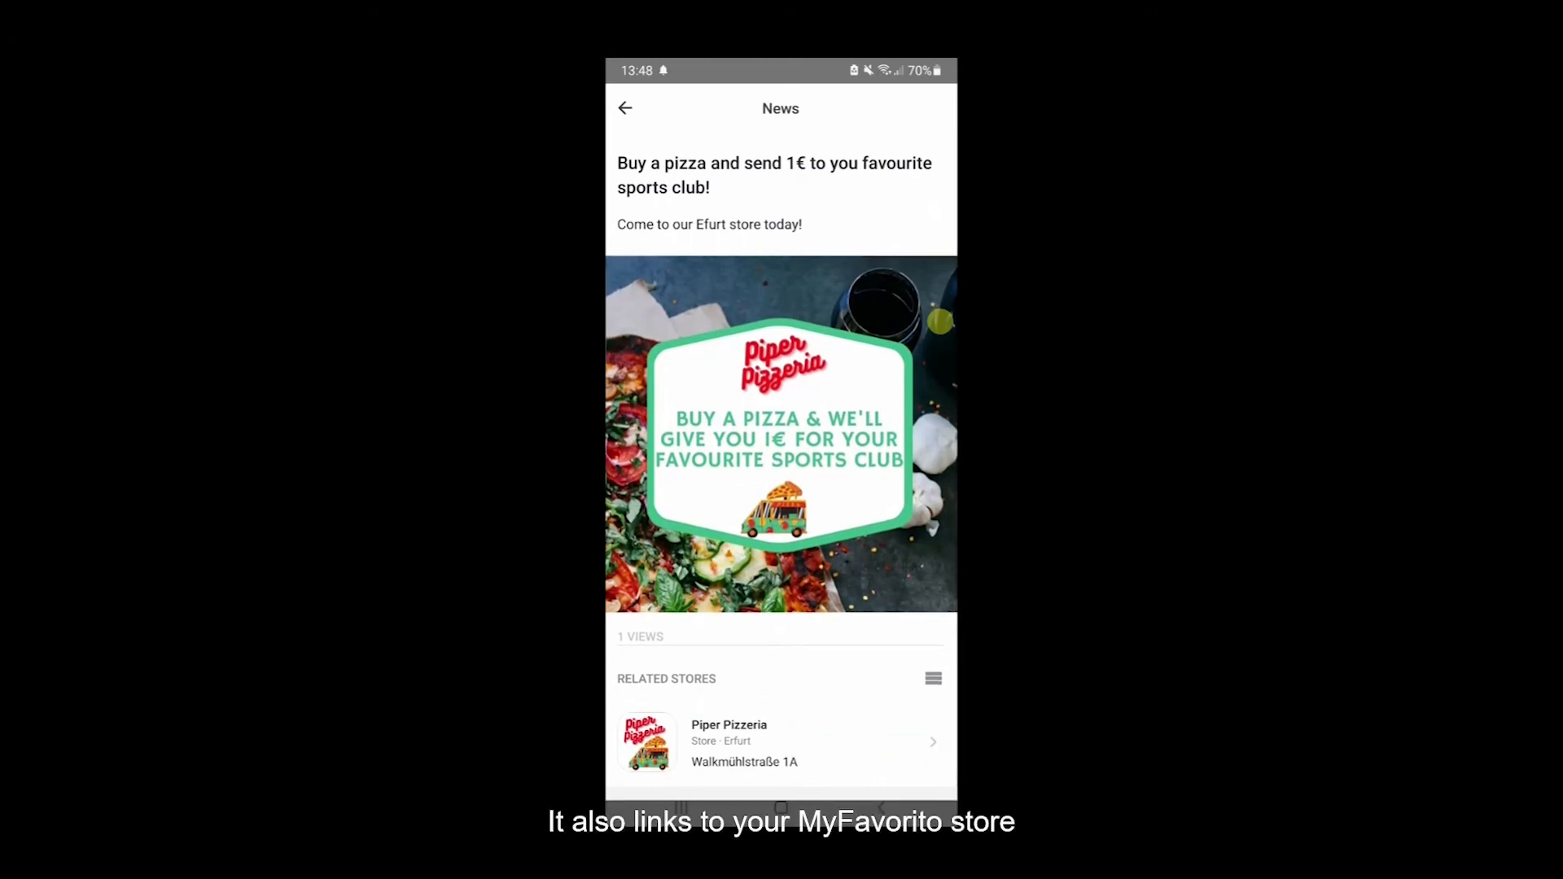
pyautogui.click(744, 743)
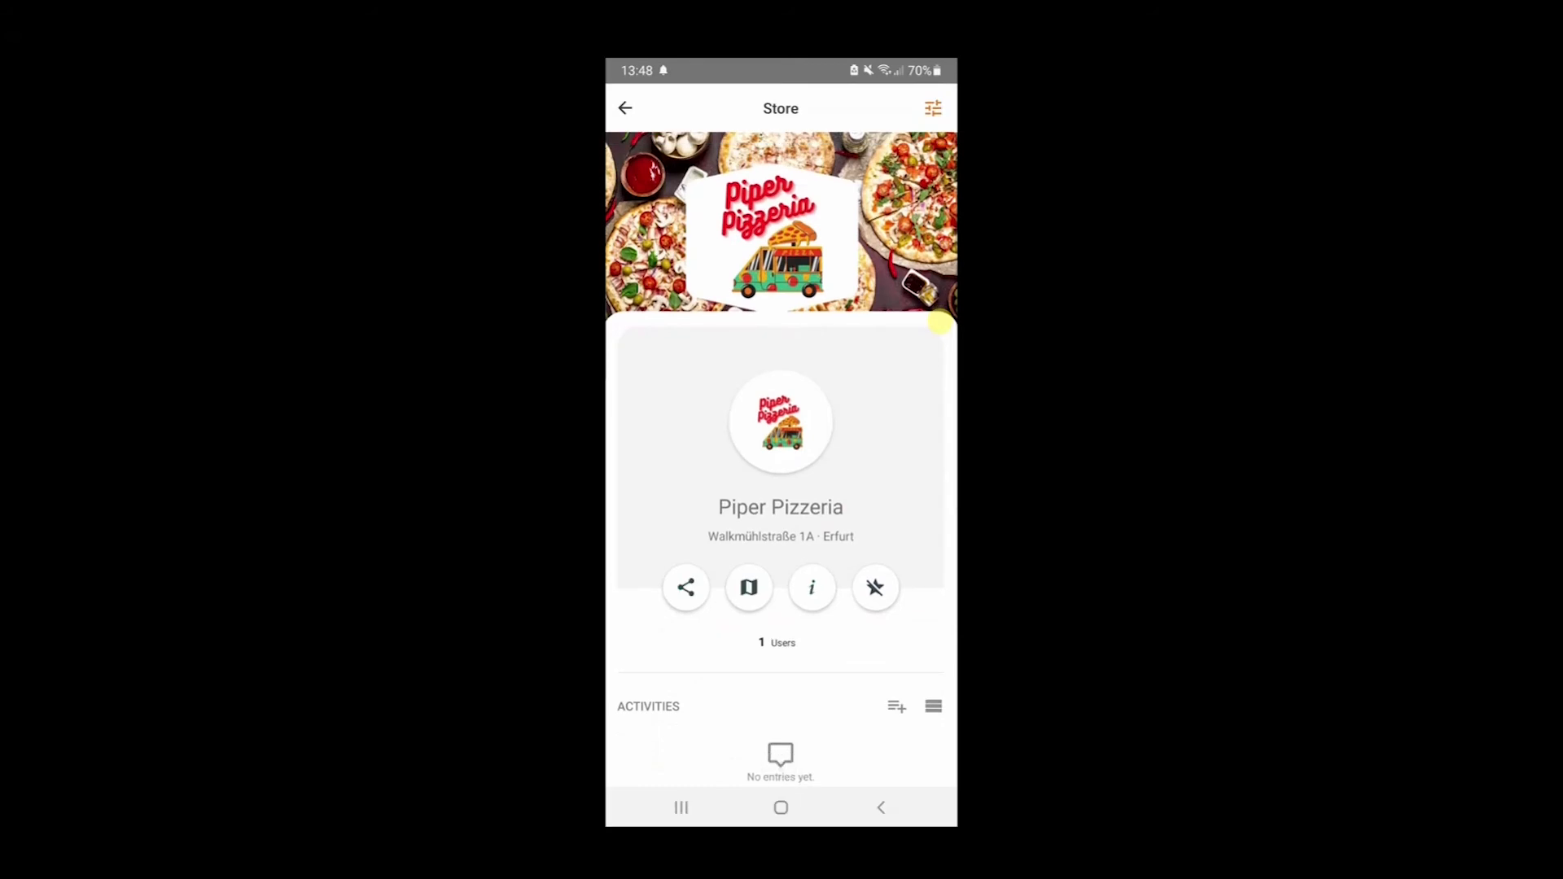
pyautogui.scroll(-5, 941, 322)
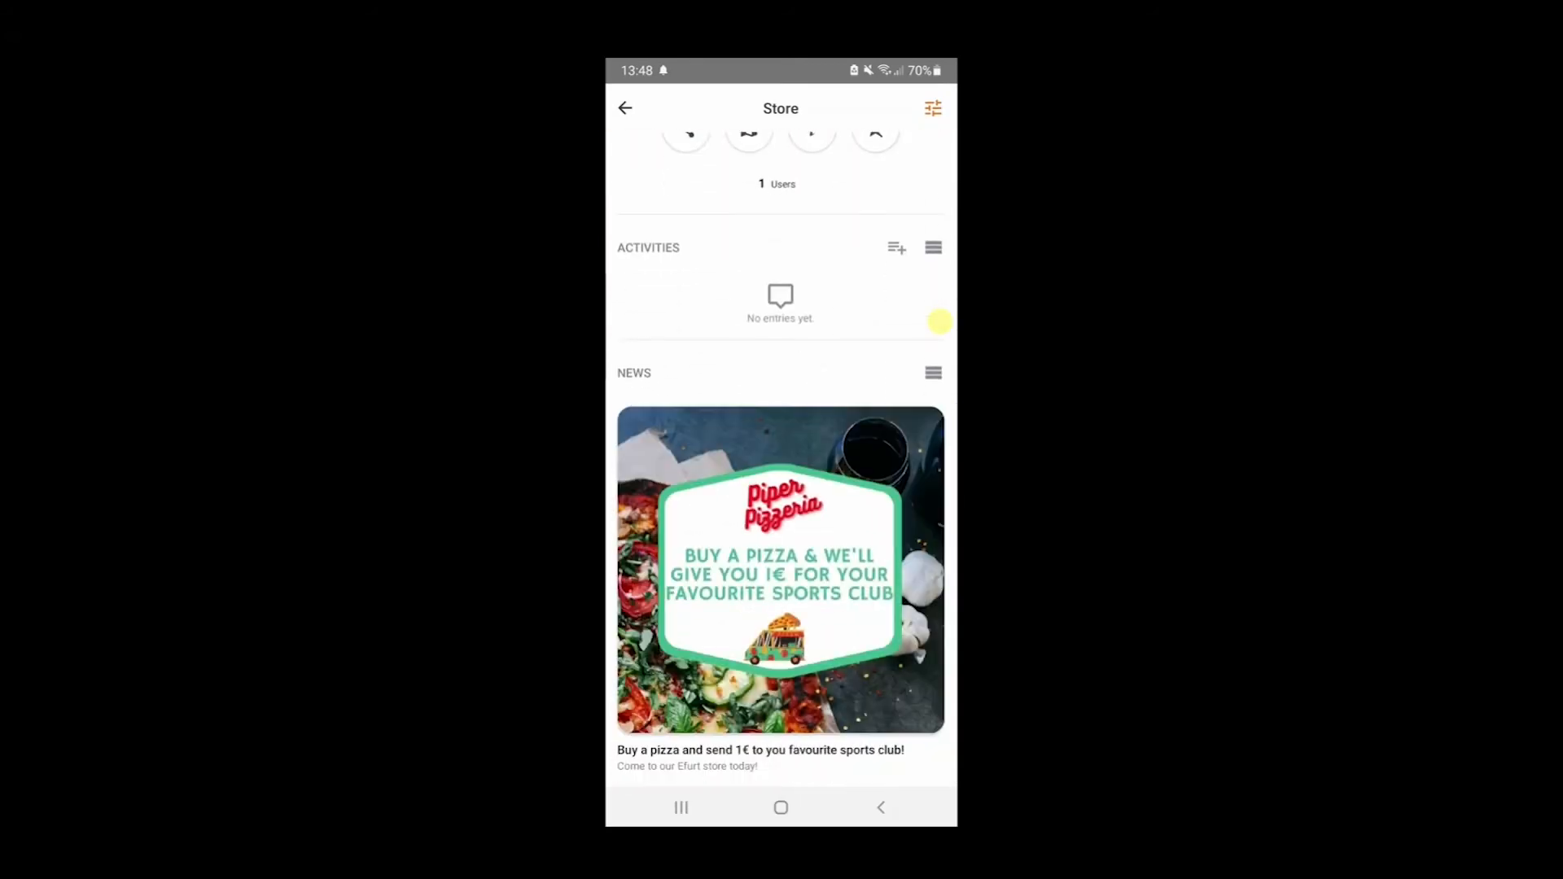
pyautogui.scroll(5, 941, 323)
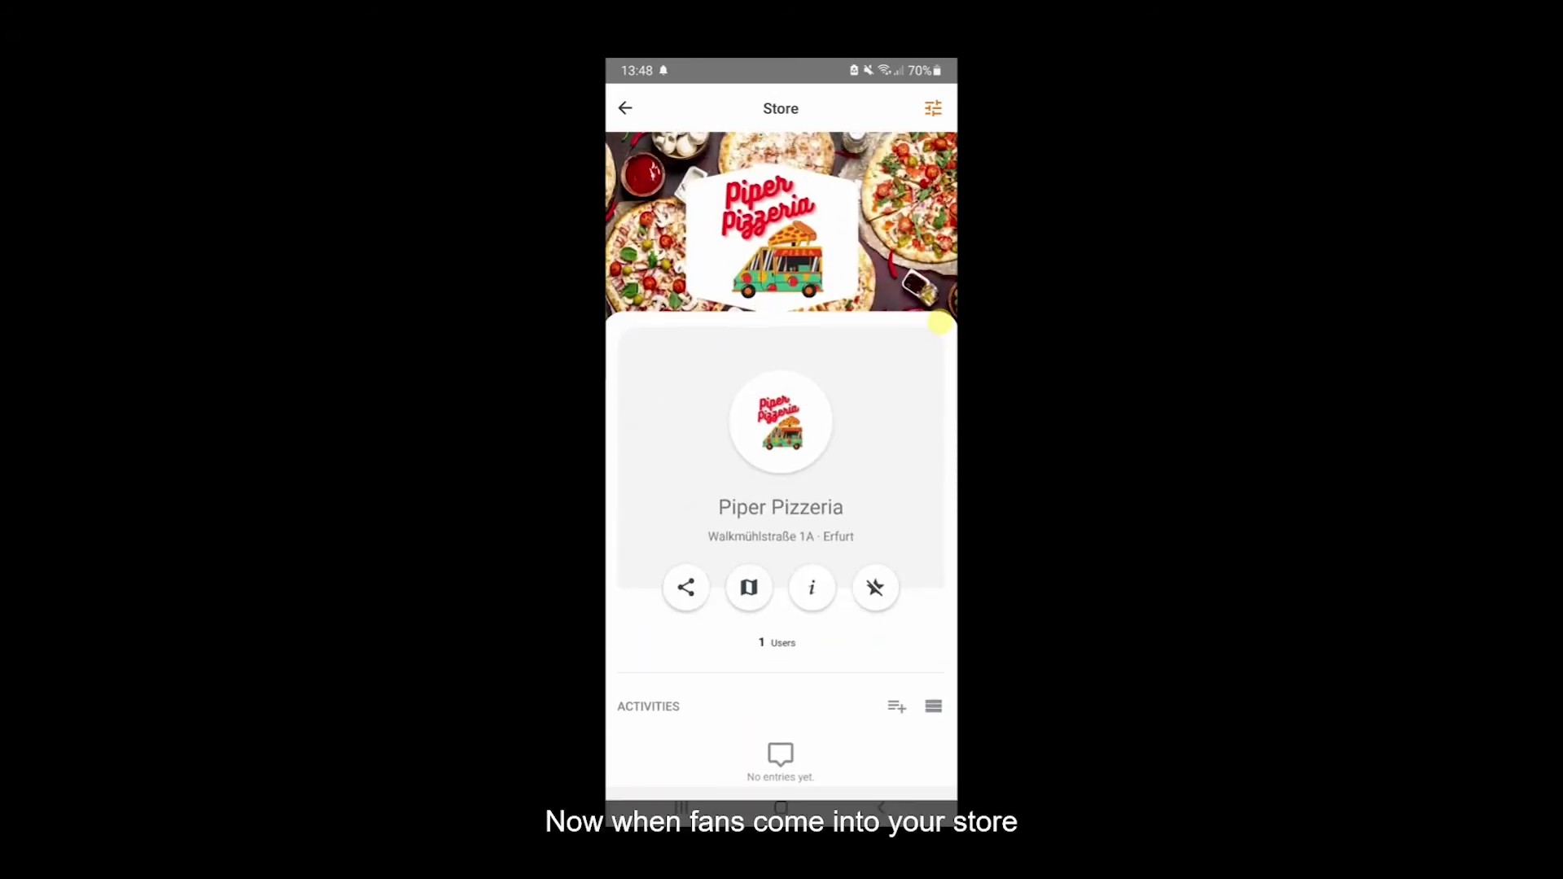
# - Return to the home feed, scan the paper action code, and send its 1.00 € to MyFavorito Rugby Club
pyautogui.press('Escape')
pyautogui.press('Escape')
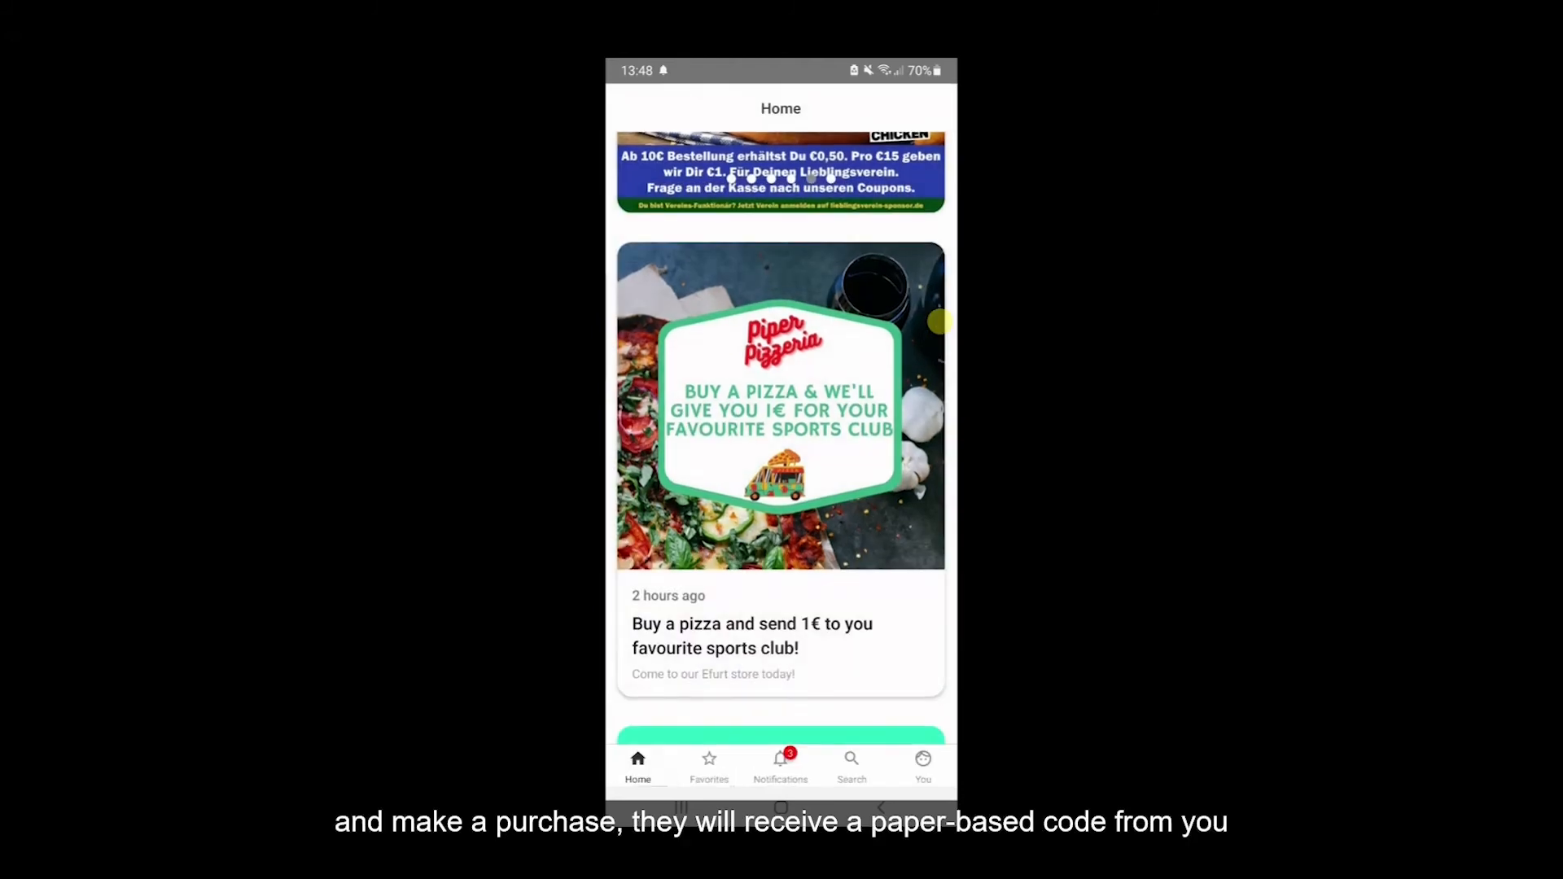
pyautogui.scroll(7, 941, 323)
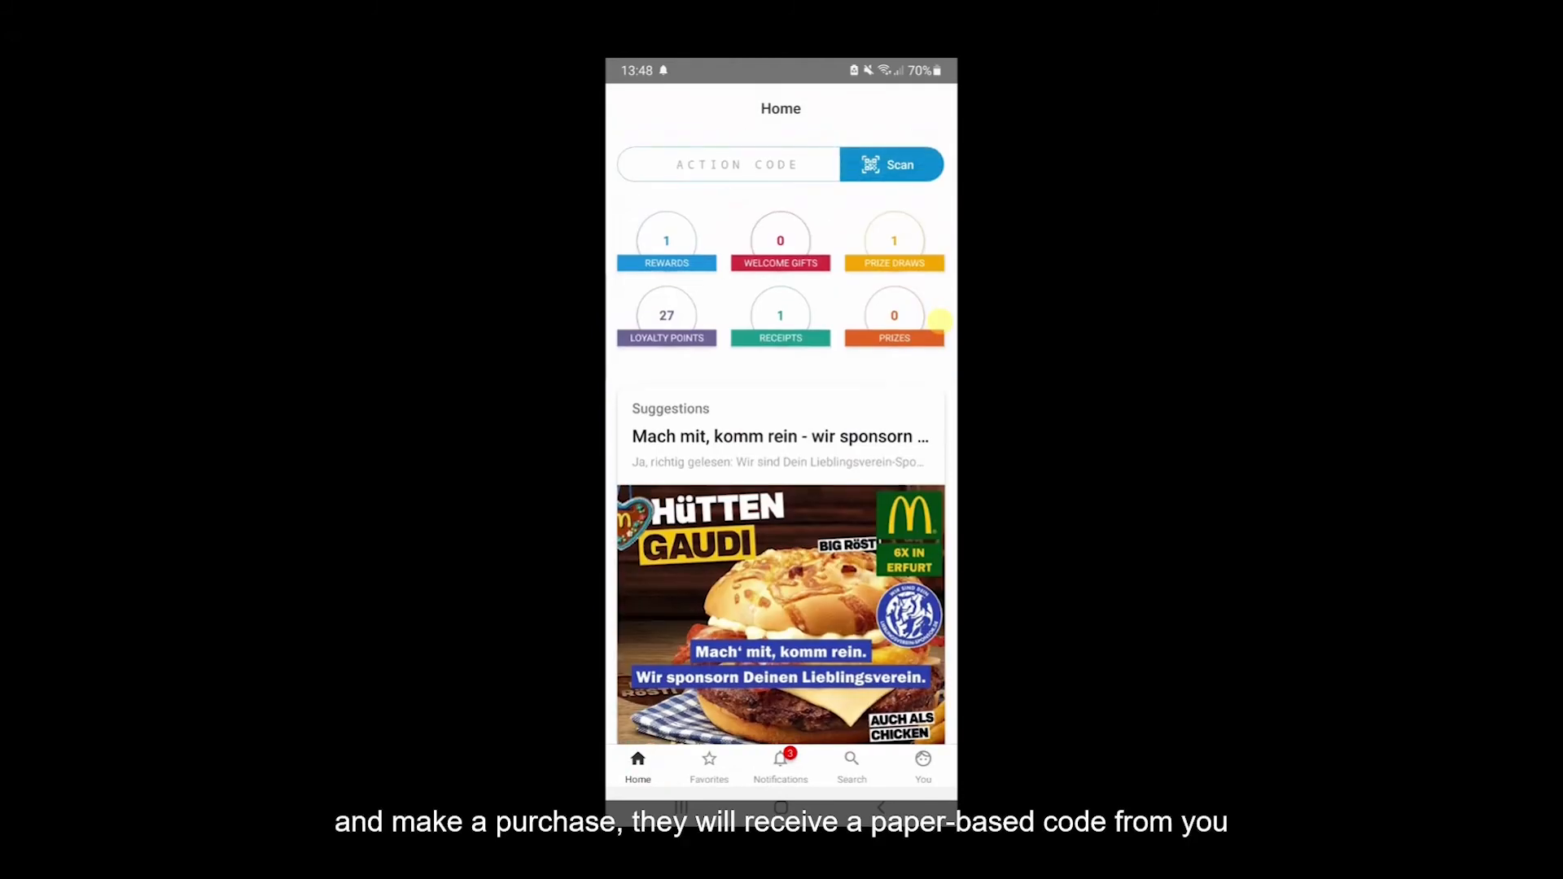
pyautogui.click(892, 165)
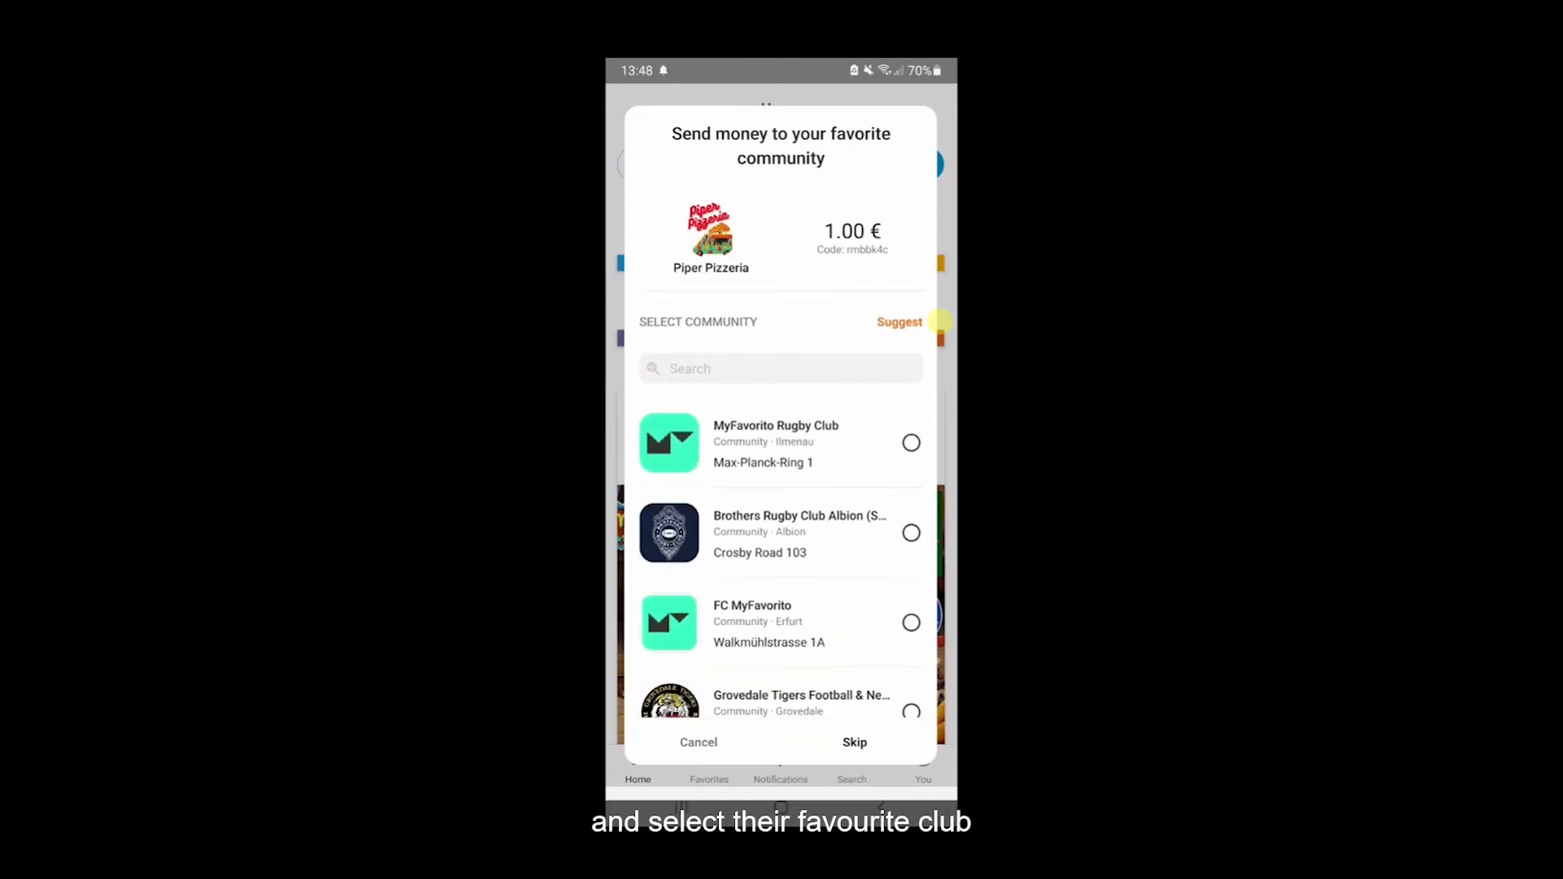
pyautogui.click(911, 443)
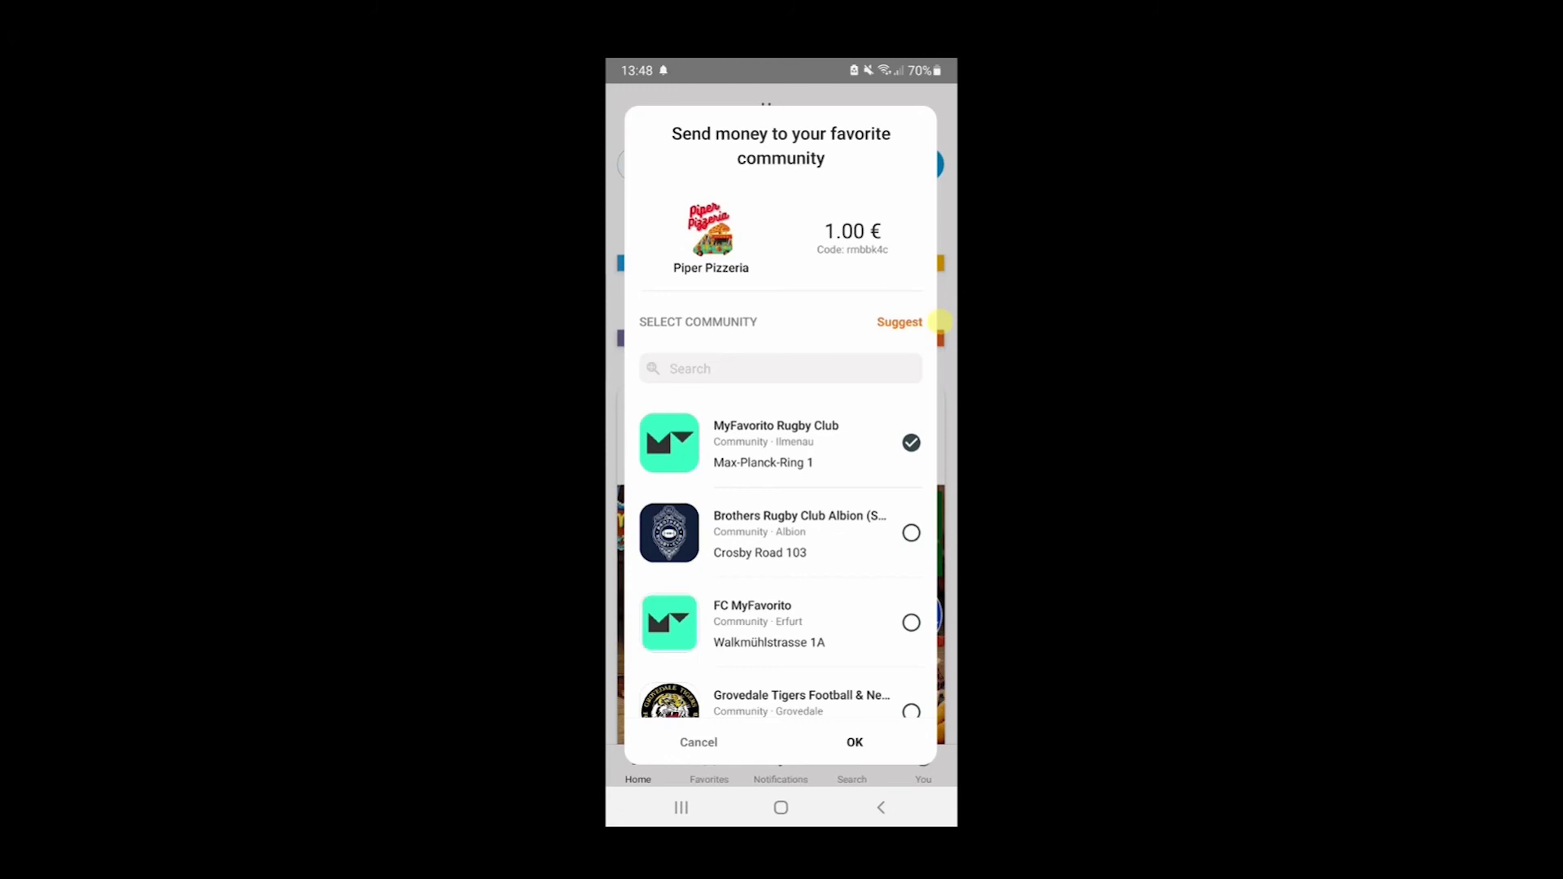
pyautogui.click(855, 741)
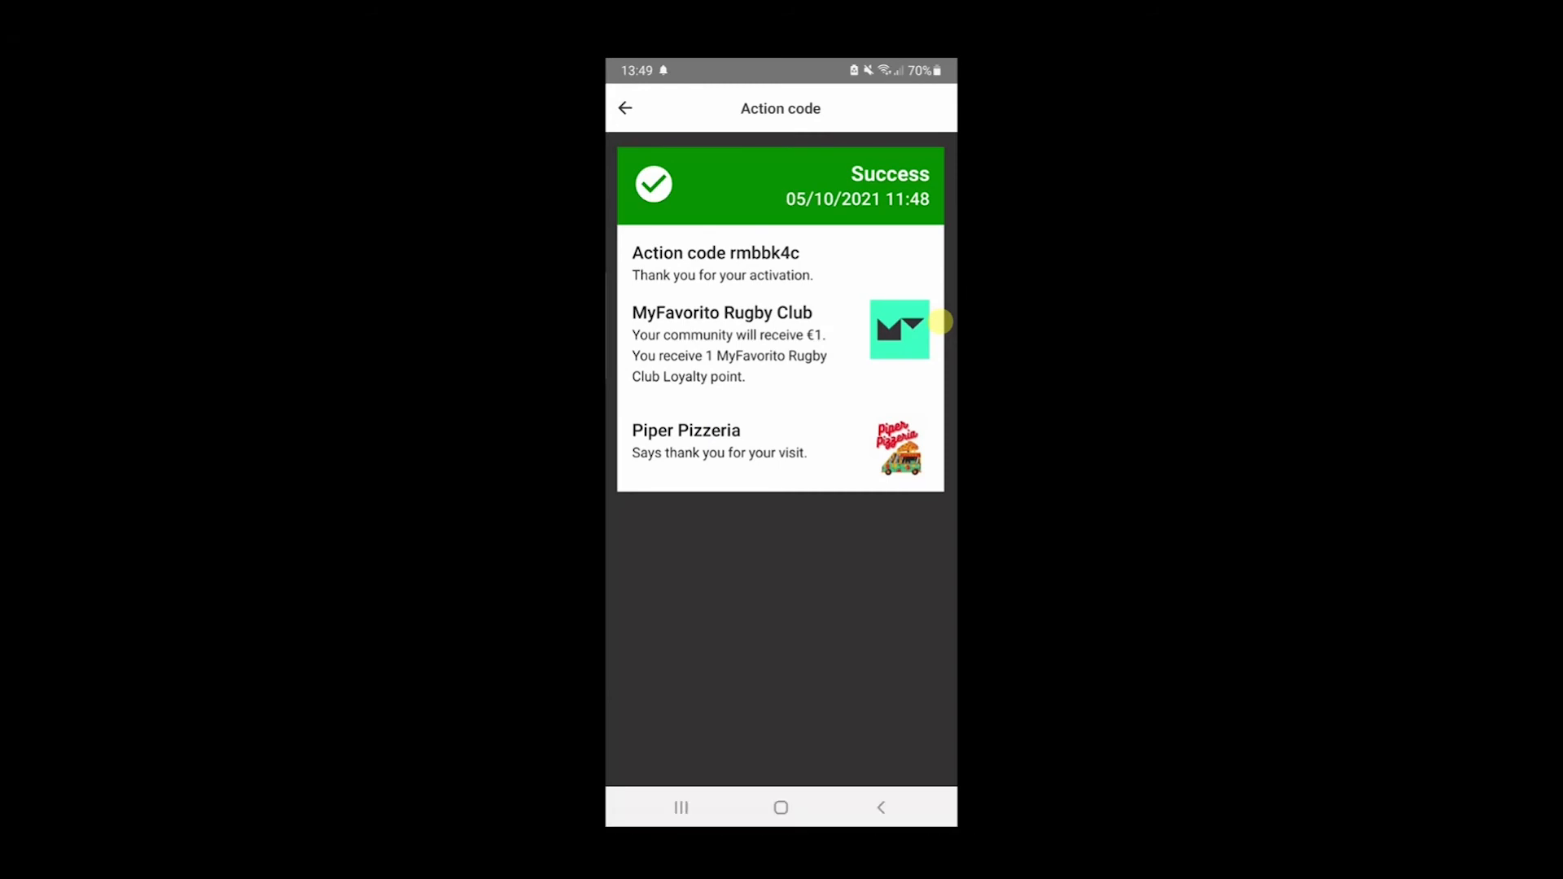
pyautogui.click(624, 107)
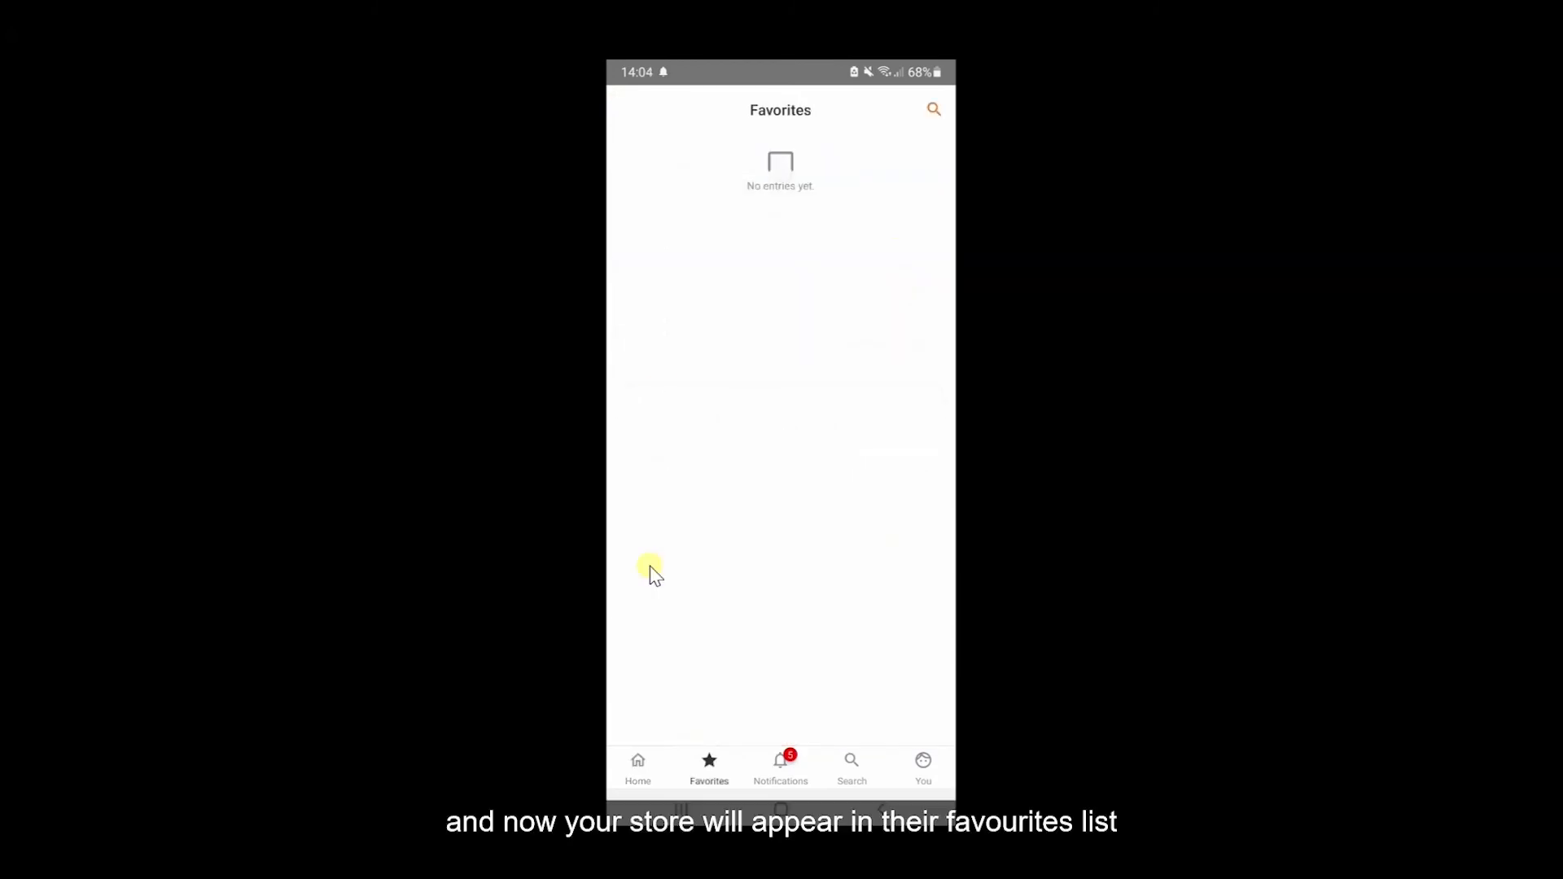
# - Check the favourites for Piper Pizzeria, and search for "Myfavorito rugby" to open the MyFavorito Rugby Club community page
pyautogui.scroll(-5, 650, 567)
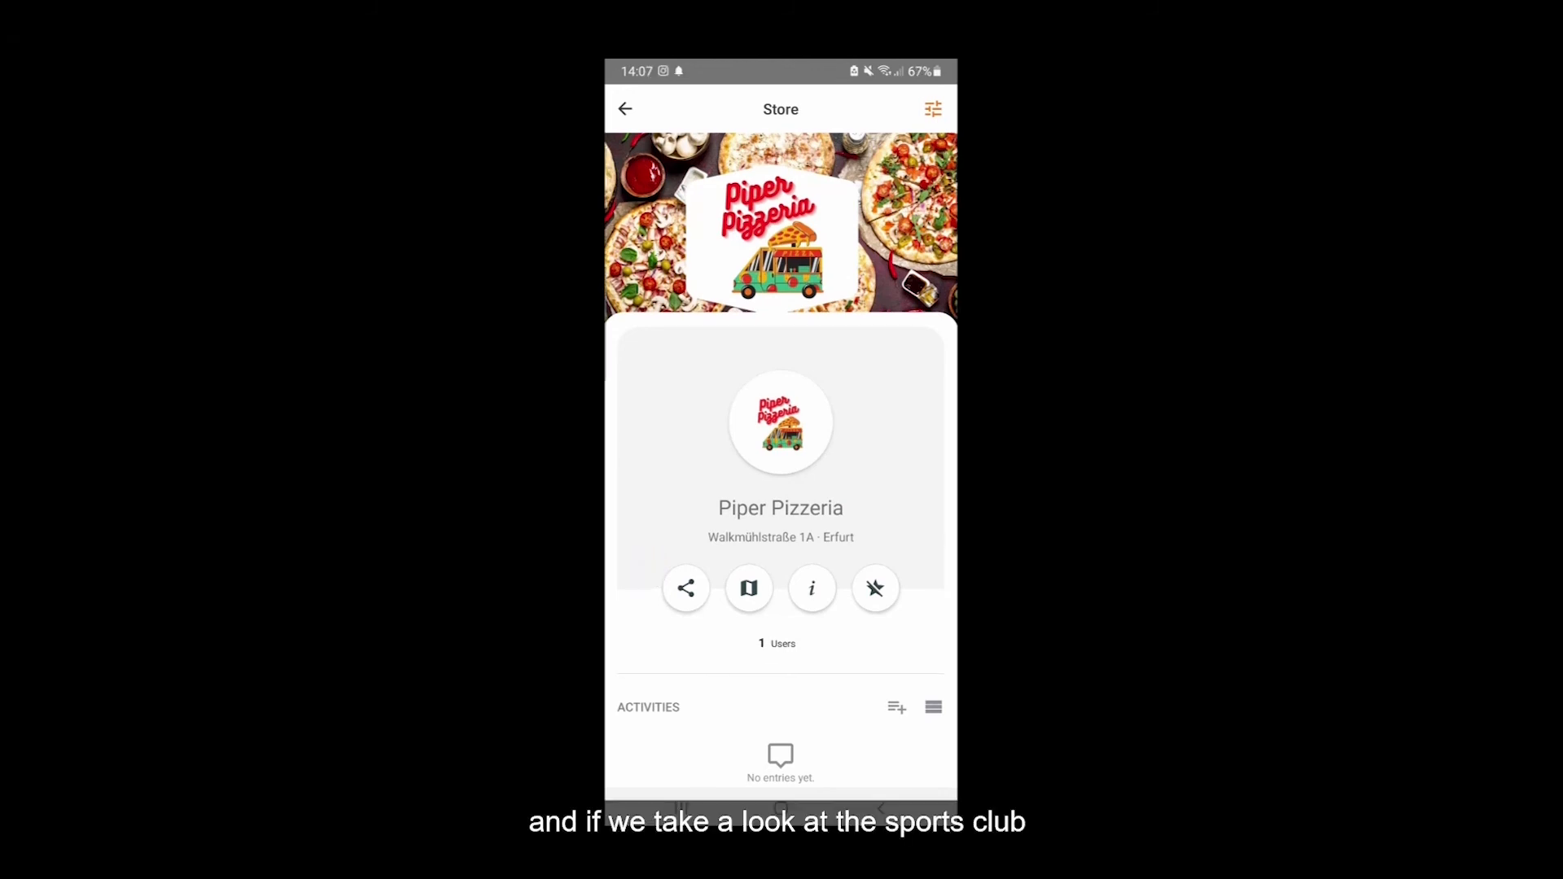
pyautogui.click(905, 154)
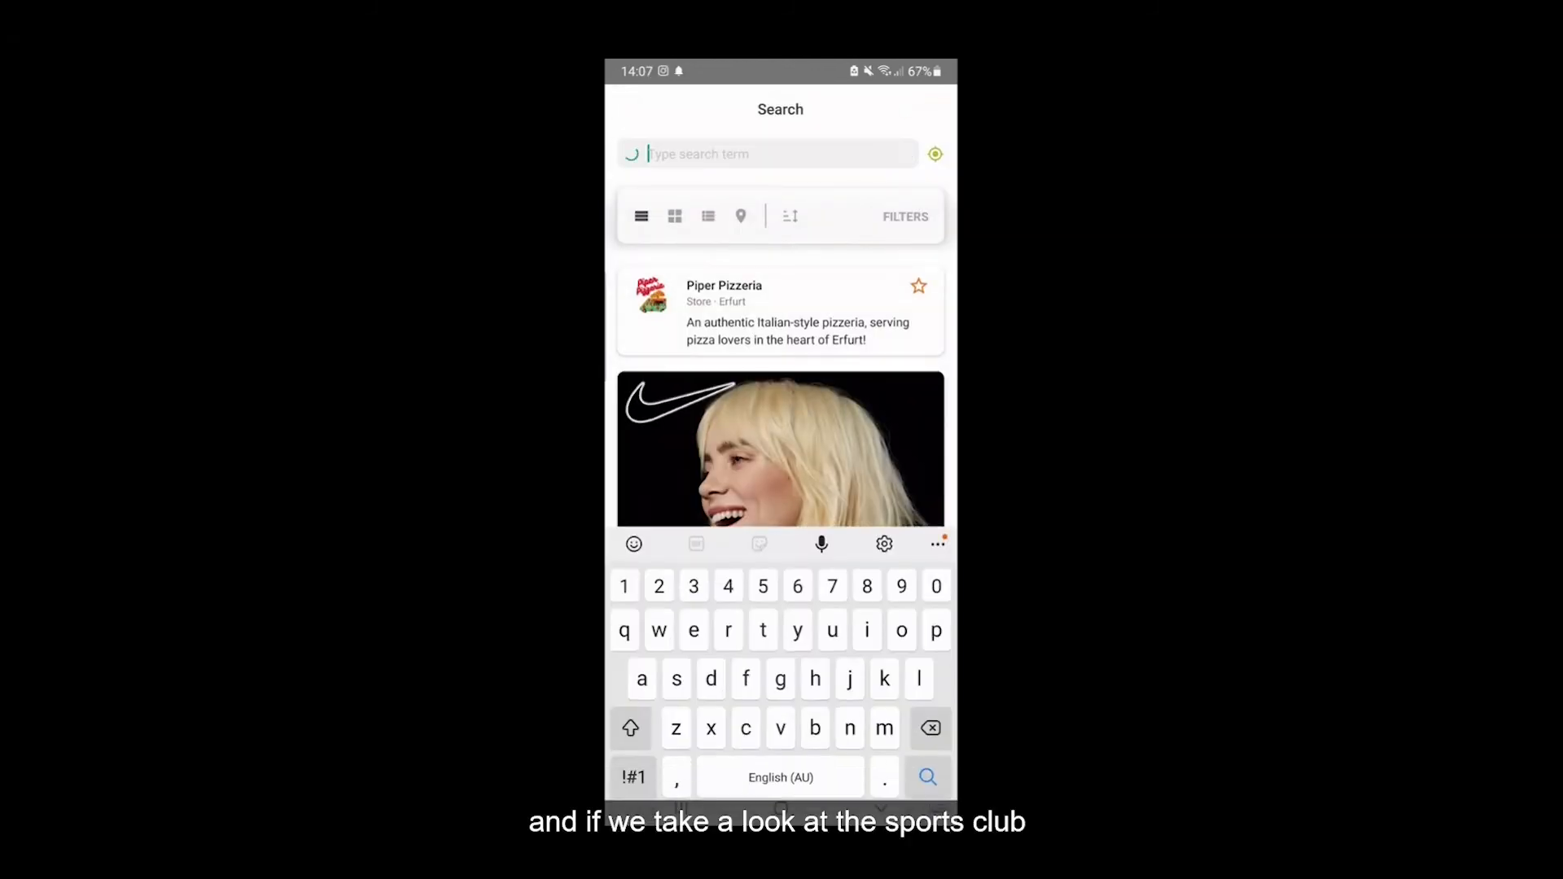
pyautogui.write('Myfa')
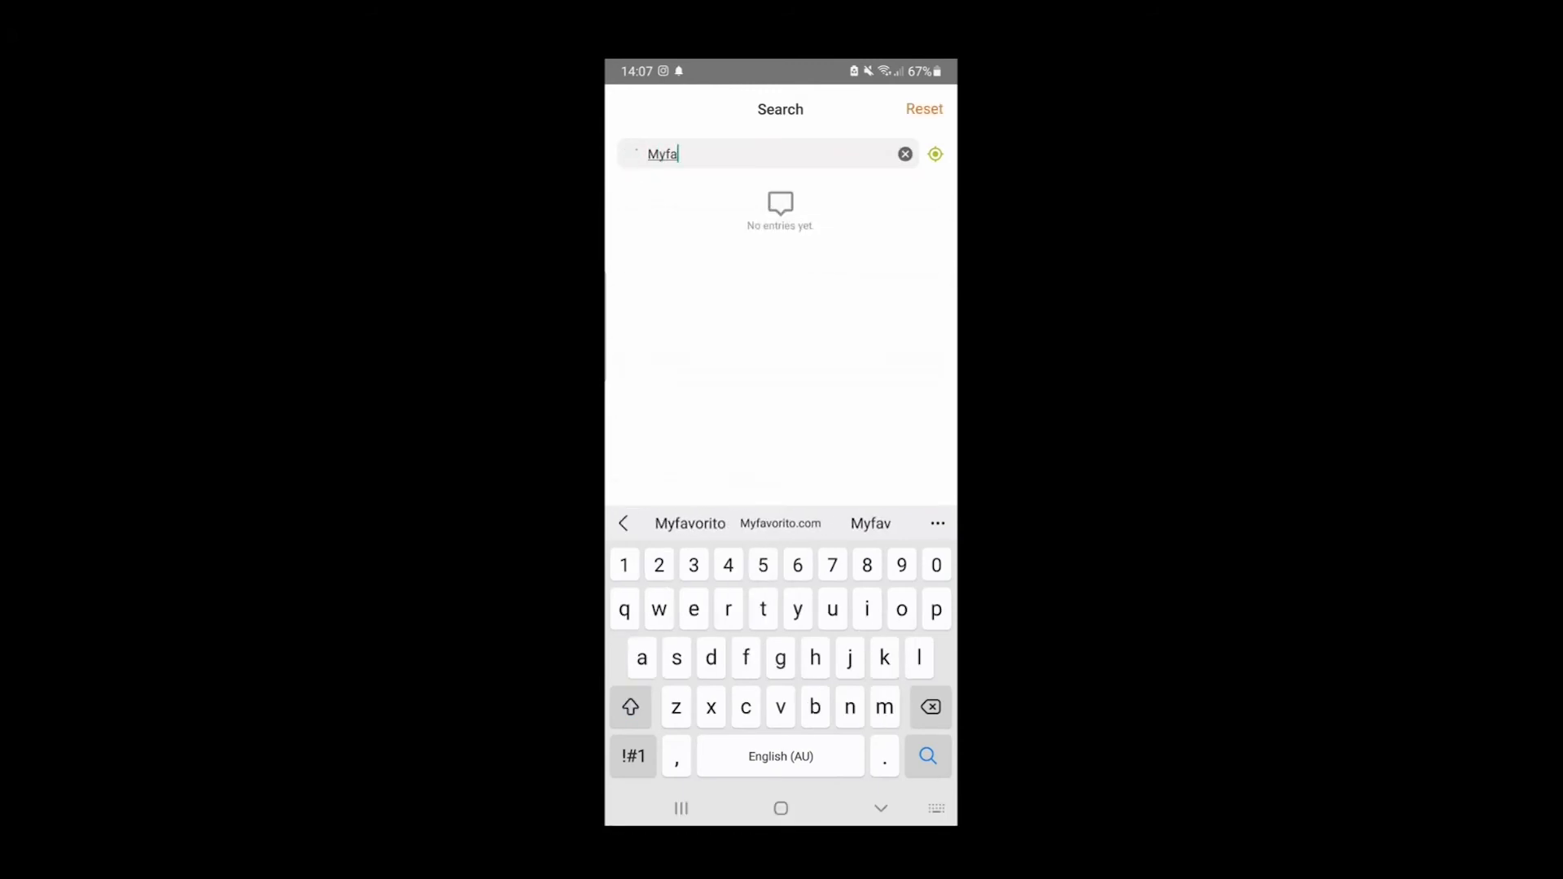
pyautogui.write('vorito rugby')
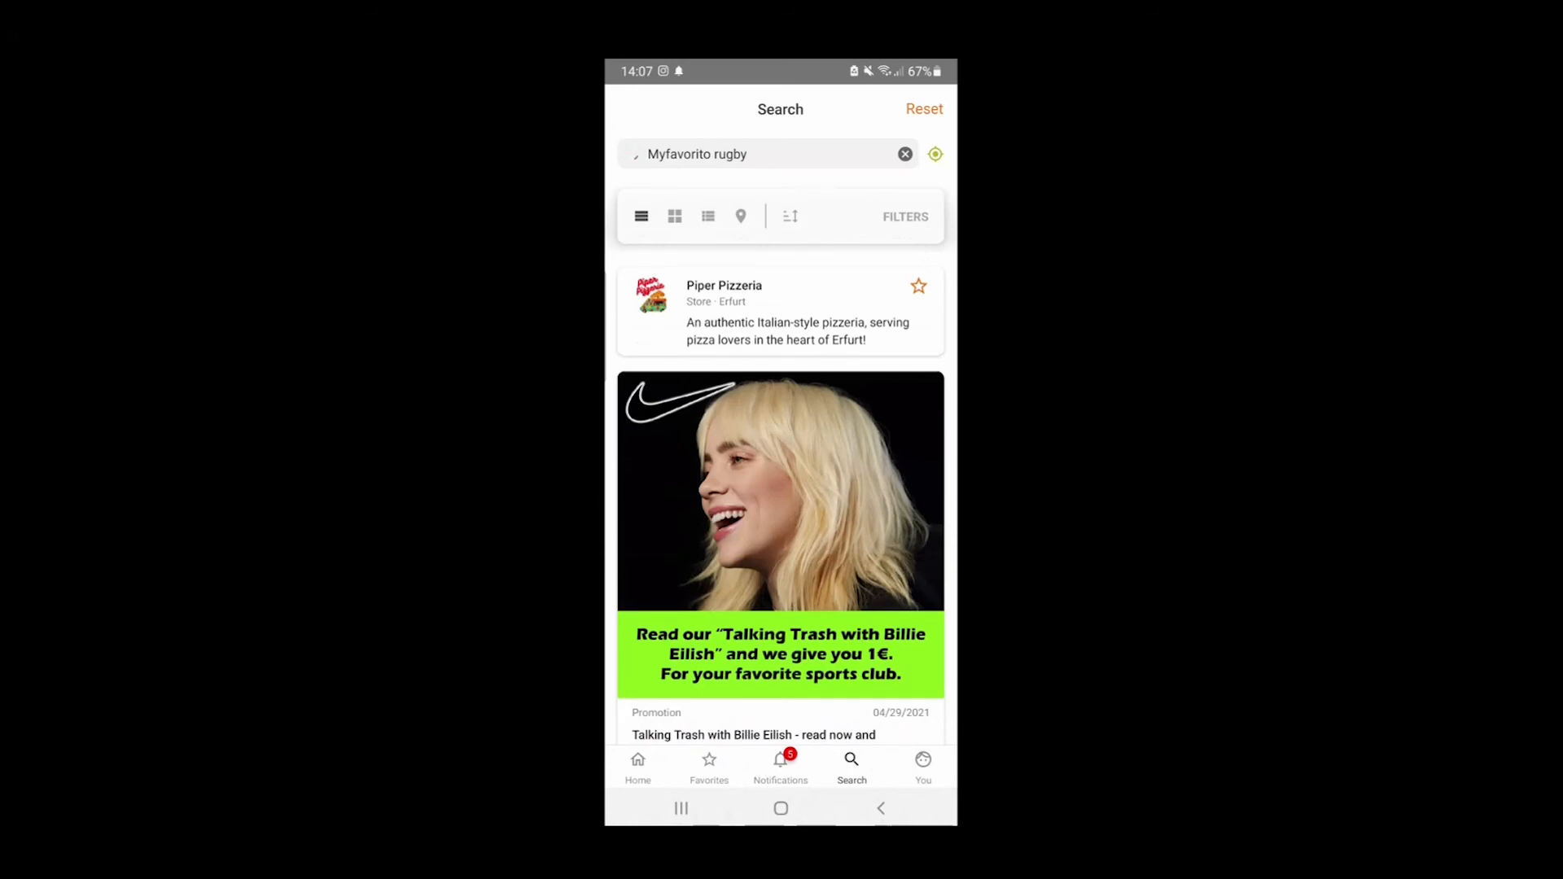
pyautogui.click(780, 312)
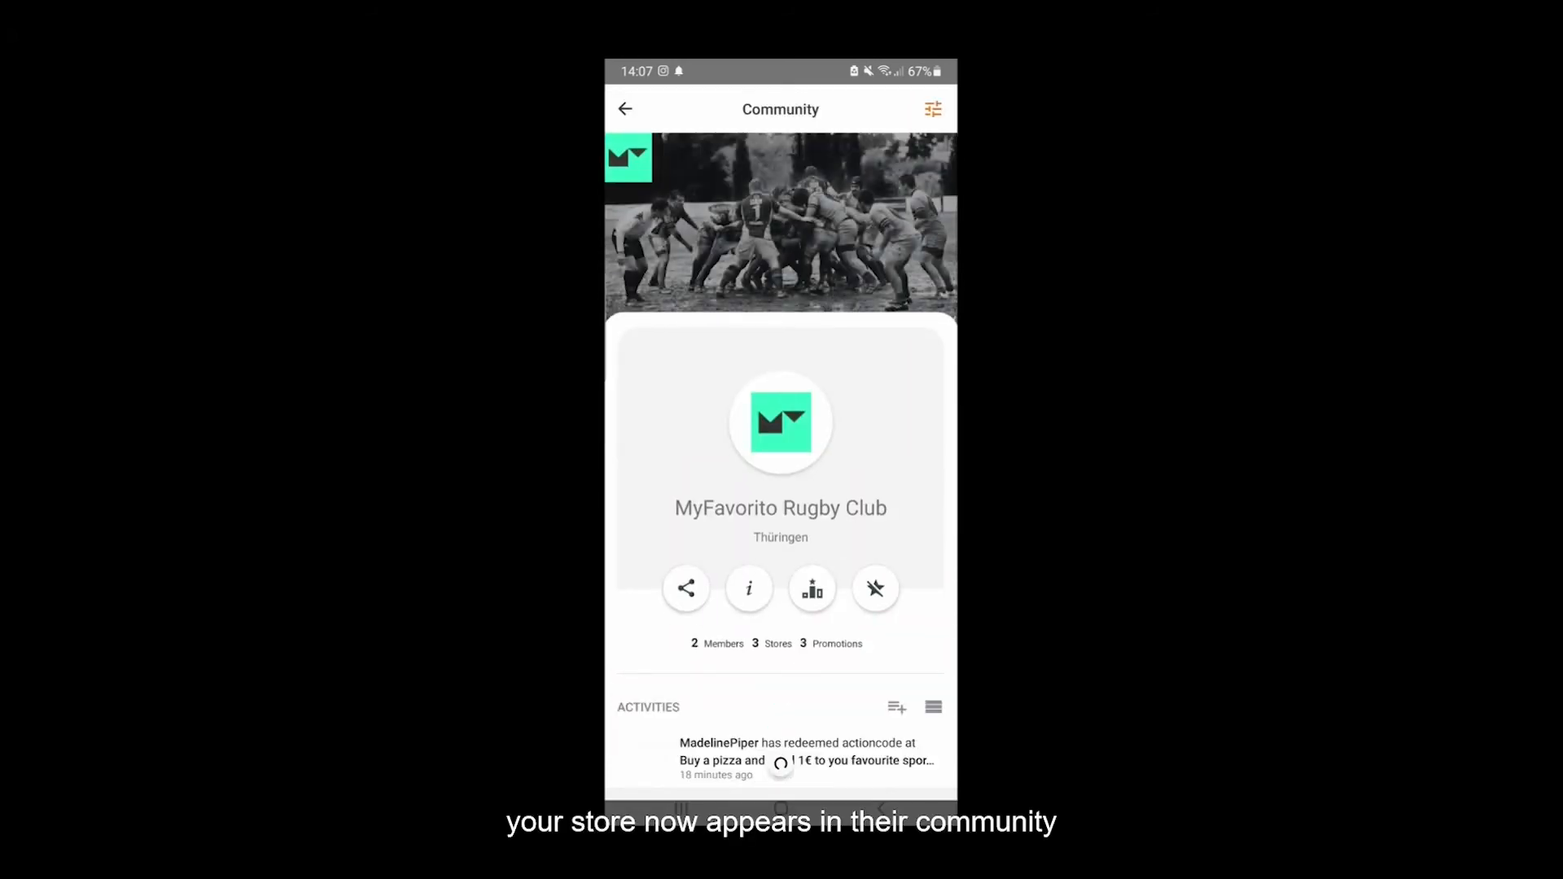
# - View the rugby club's connected stores as a list and on the map around Erfurt
pyautogui.click(772, 643)
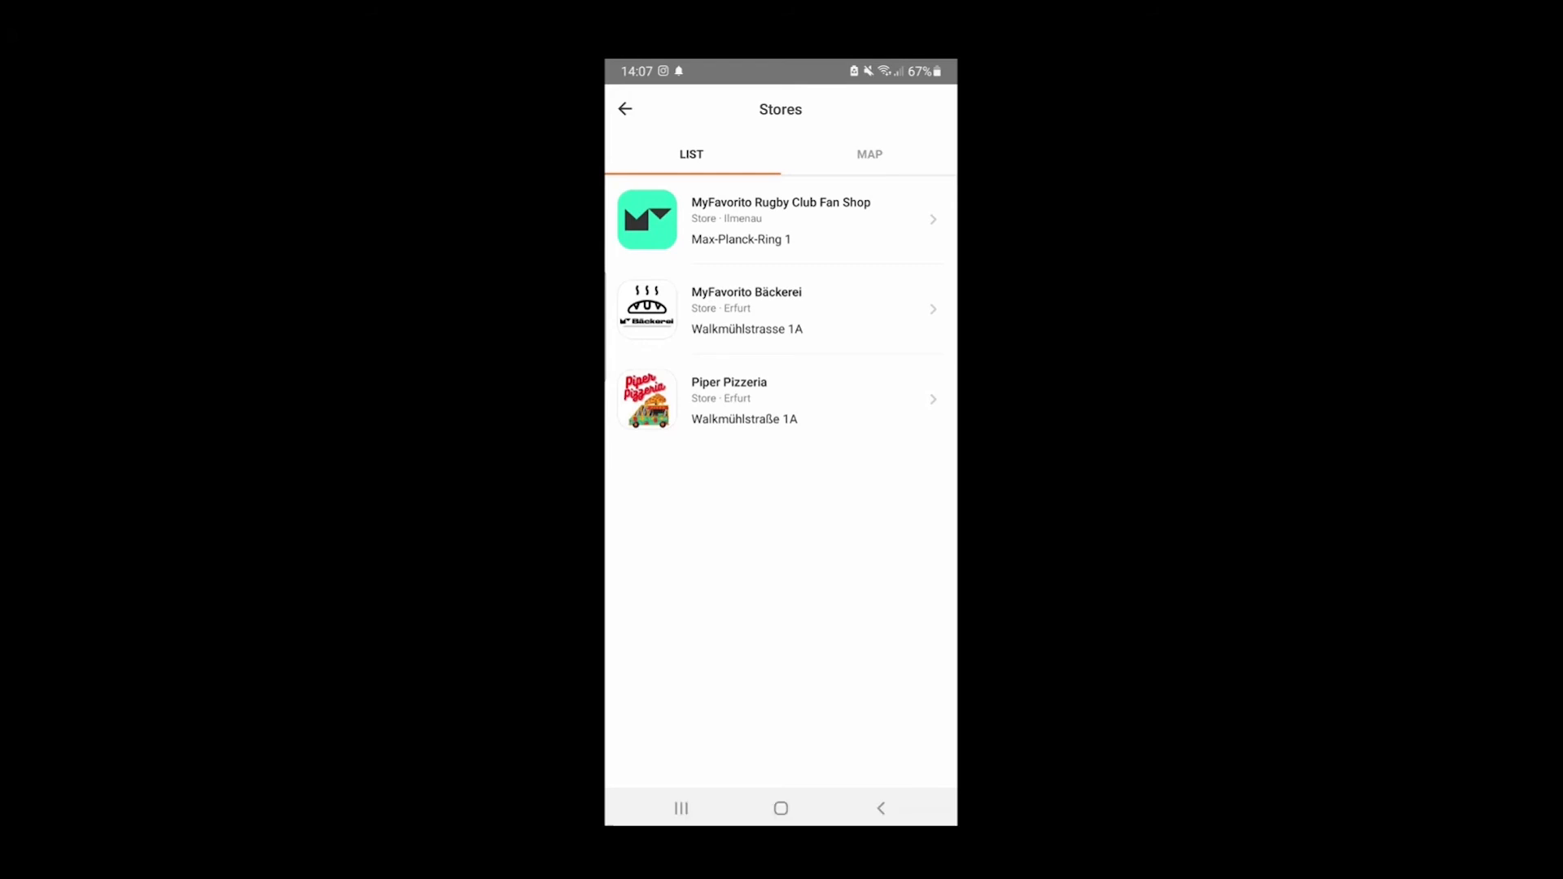
pyautogui.click(870, 155)
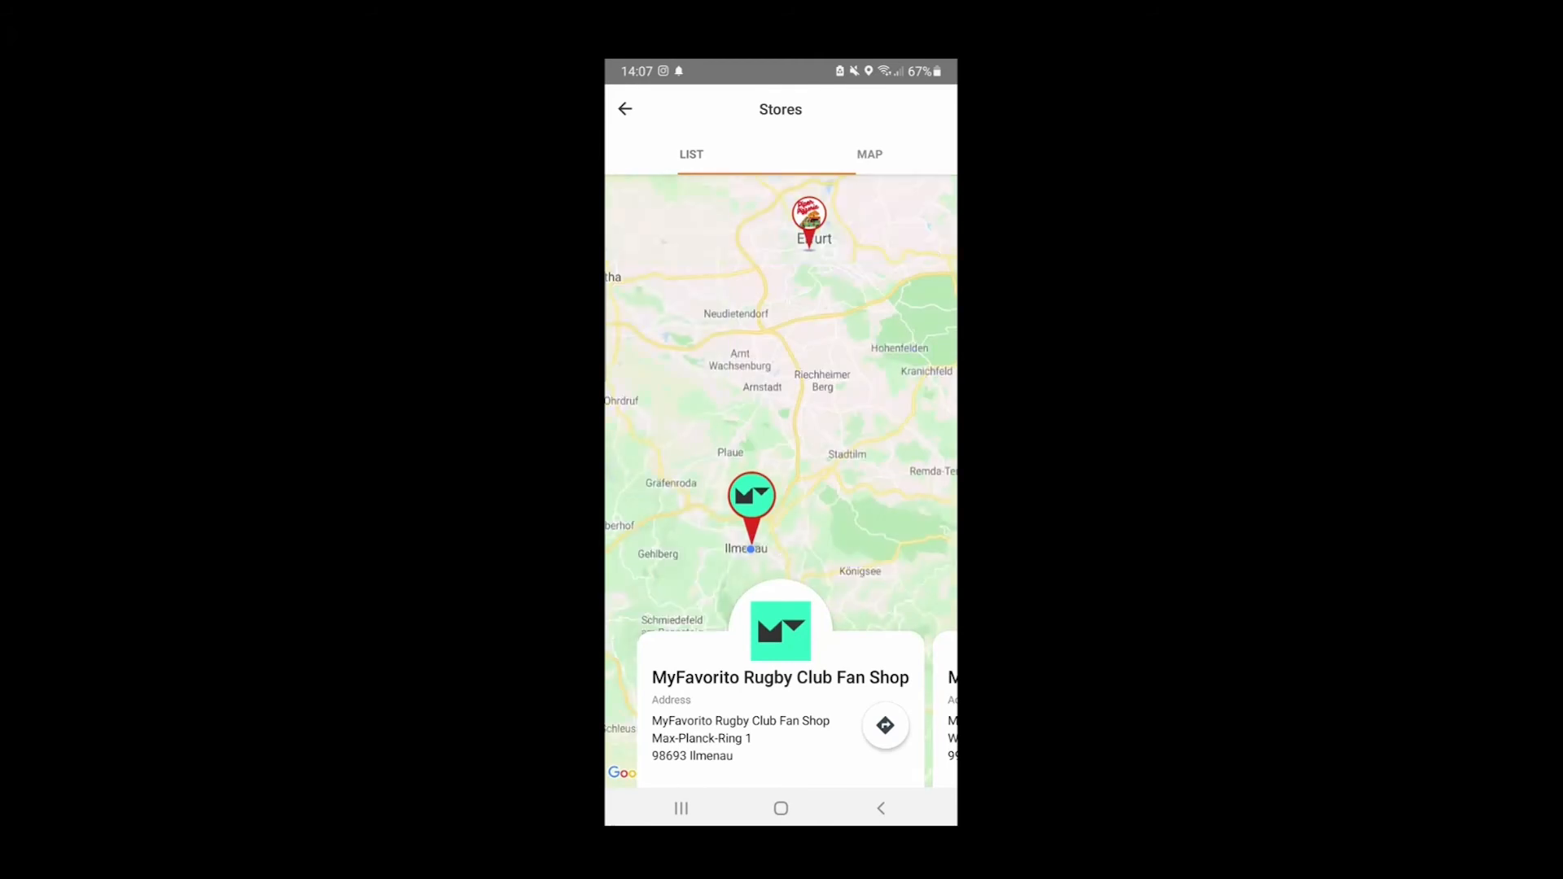
pyautogui.moveTo(794, 326); pyautogui.dragTo(796, 440)
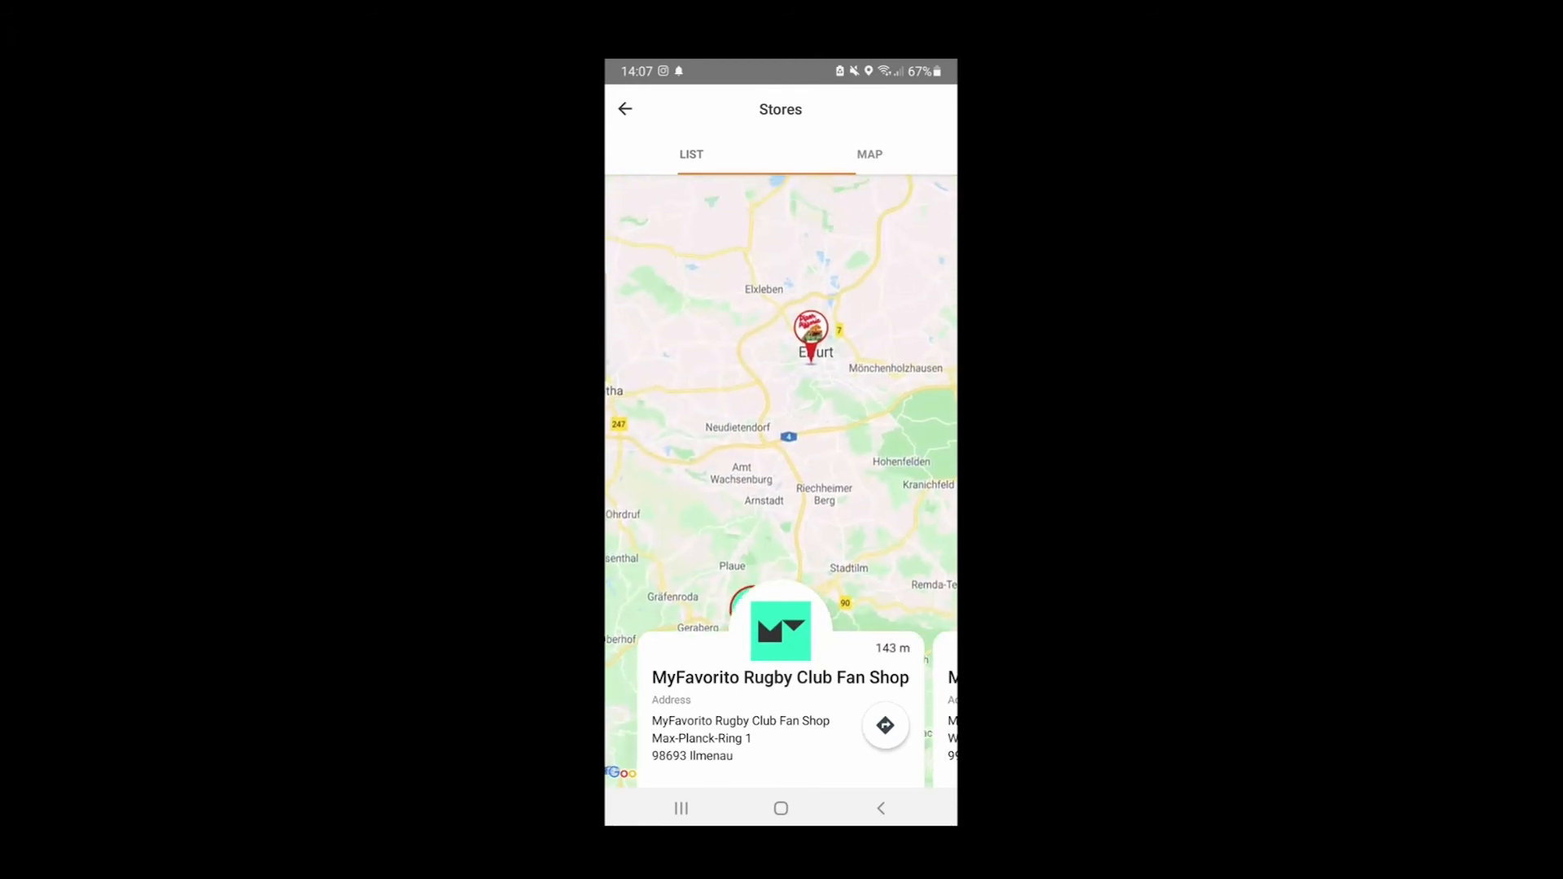
# - Return to the MyFavorito Rugby Club community page and look through its activities and news for the Piper Pizzeria promotion
pyautogui.scroll(3, 805, 288)
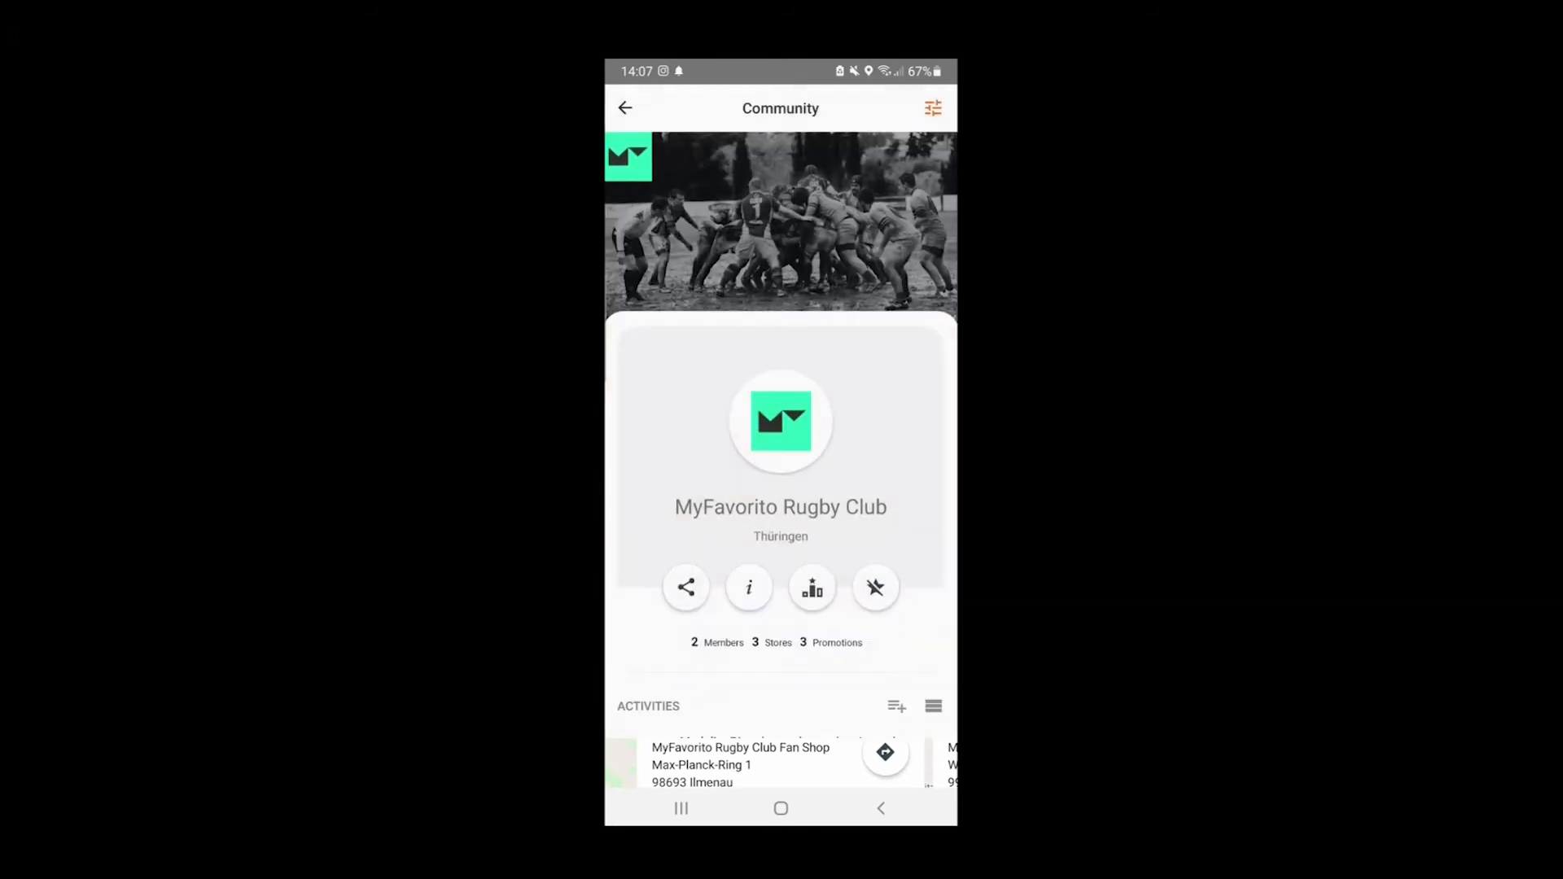
pyautogui.scroll(-6, 781, 460)
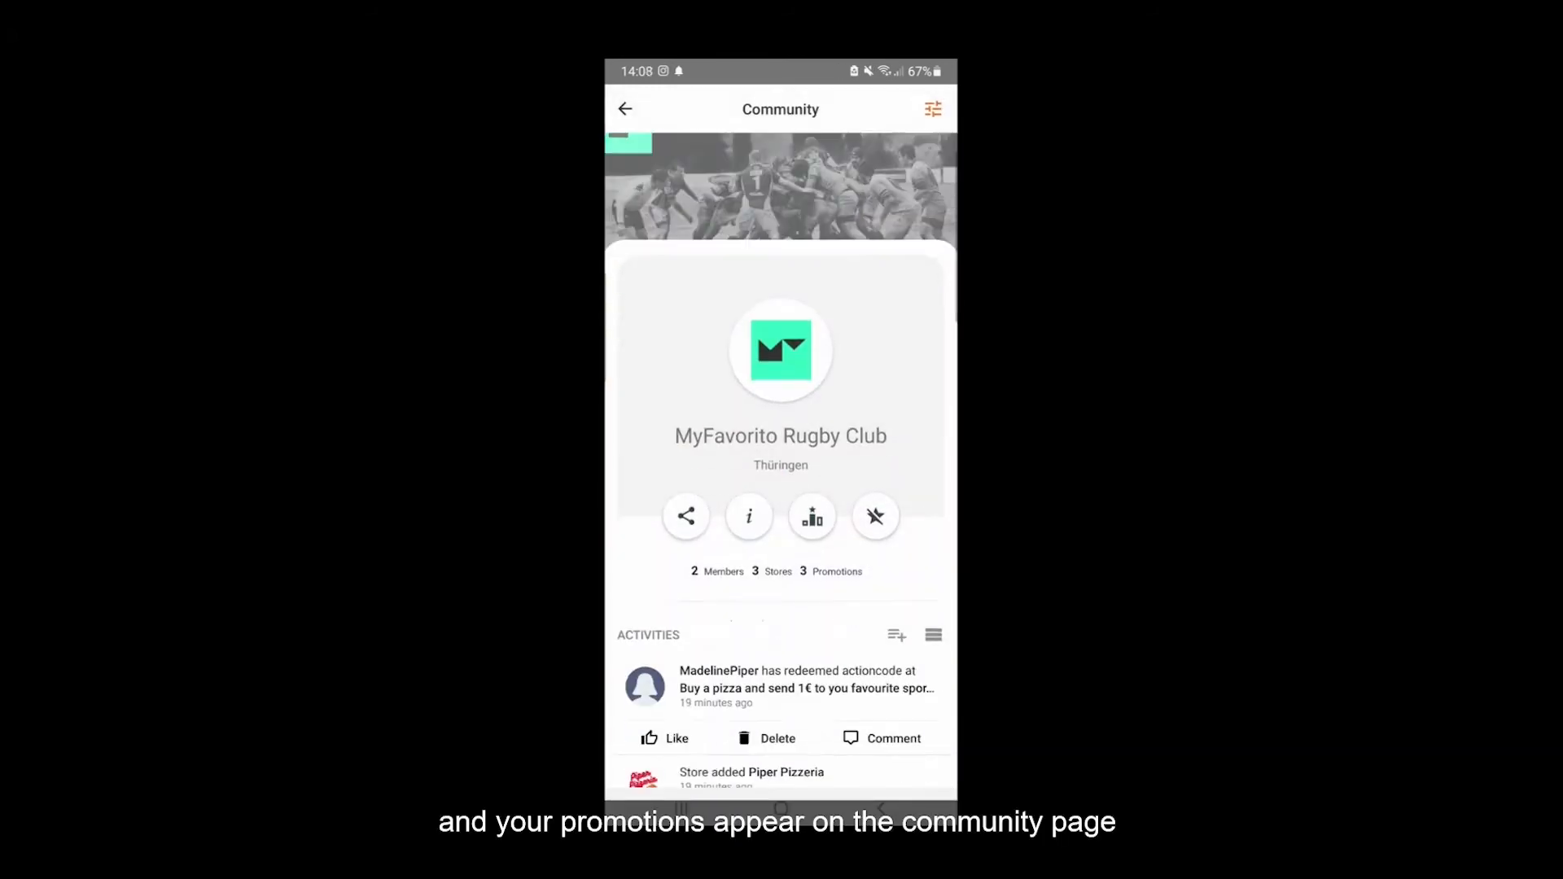
pyautogui.scroll(-4, 781, 460)
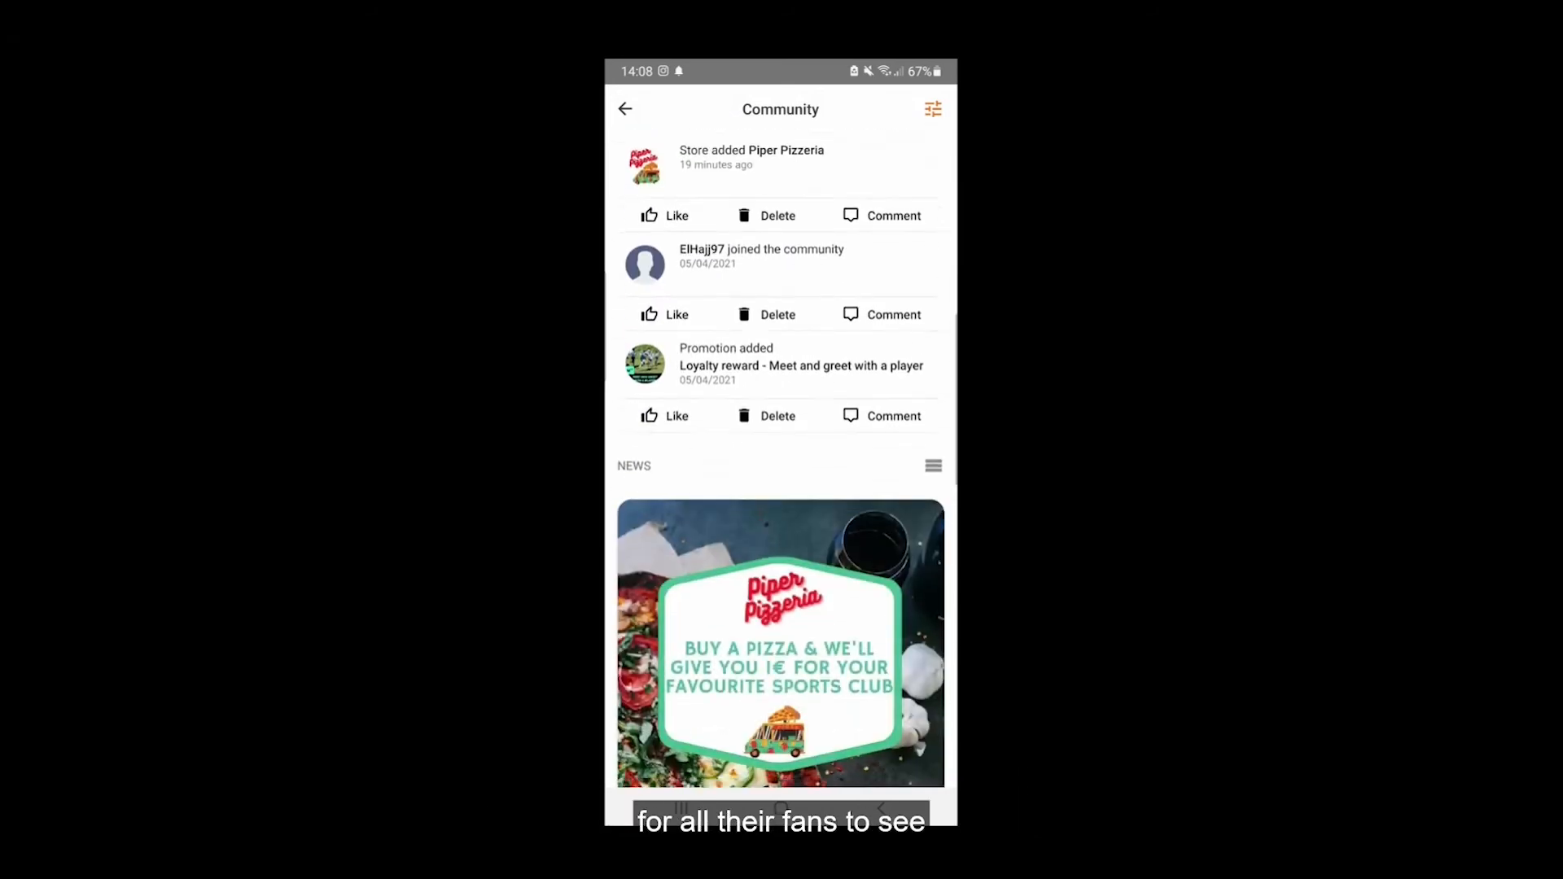